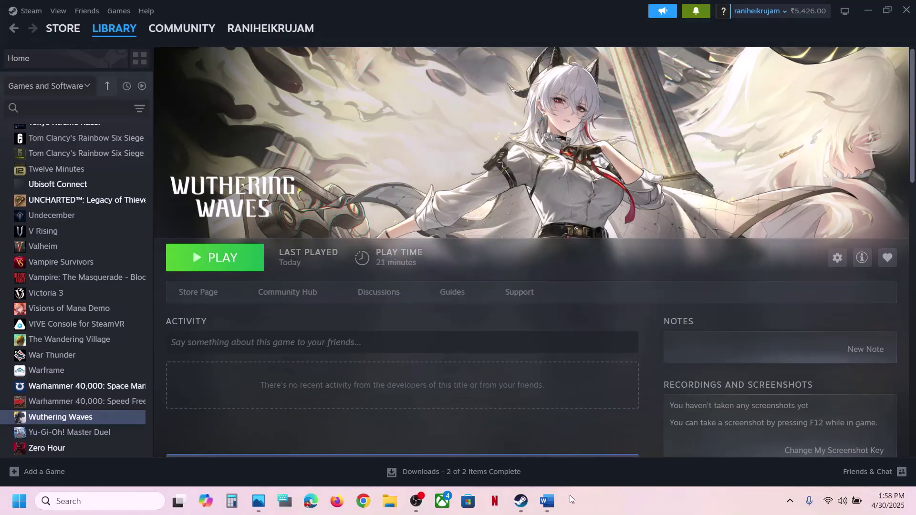
Open Wuthering Waves' steamapps\common install folder through Steam's Manage > Browse local files.
left_click(547, 501)
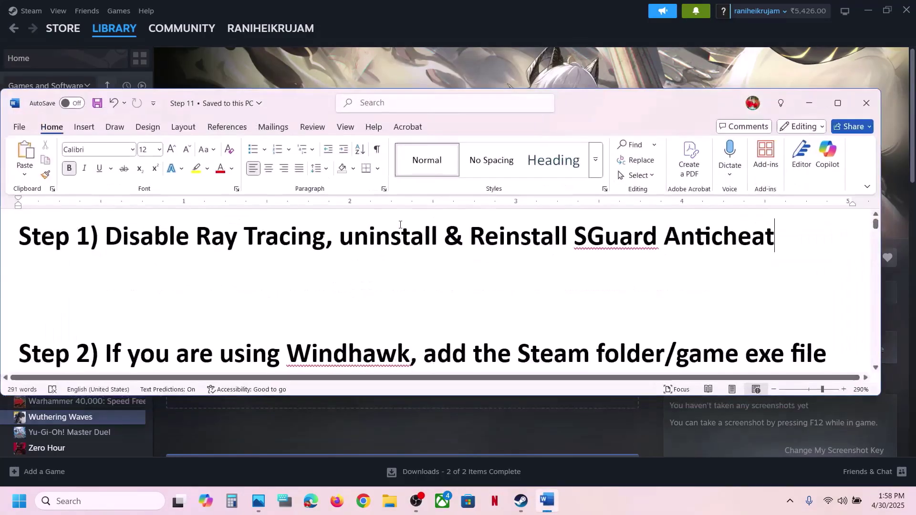
left_click(414, 25)
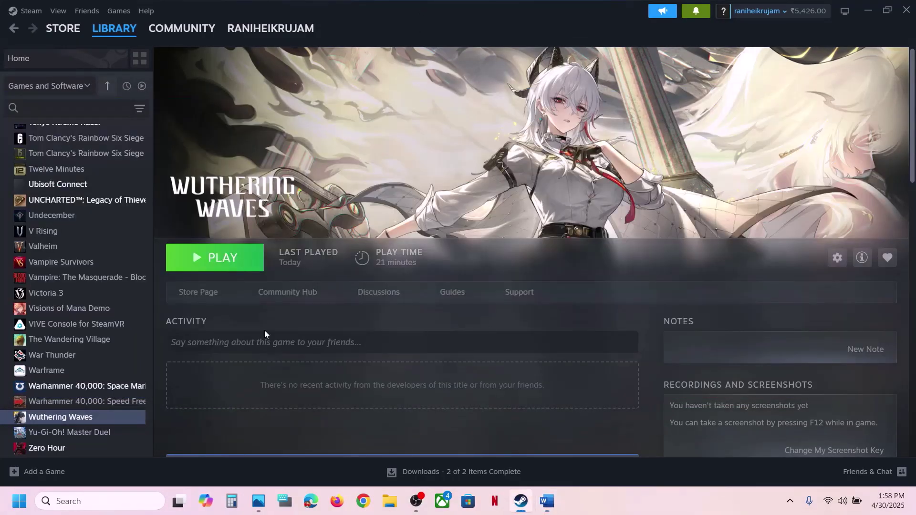
right_click(78, 417)
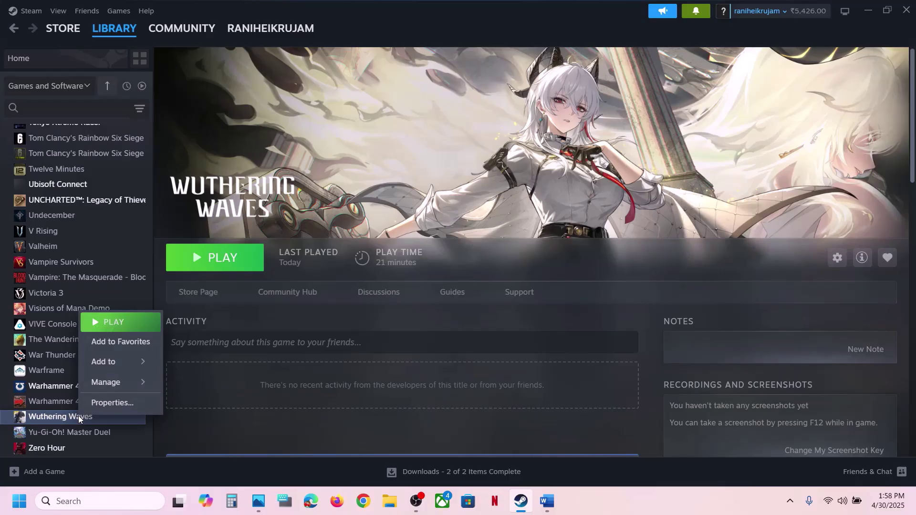
mouse_move(112, 382)
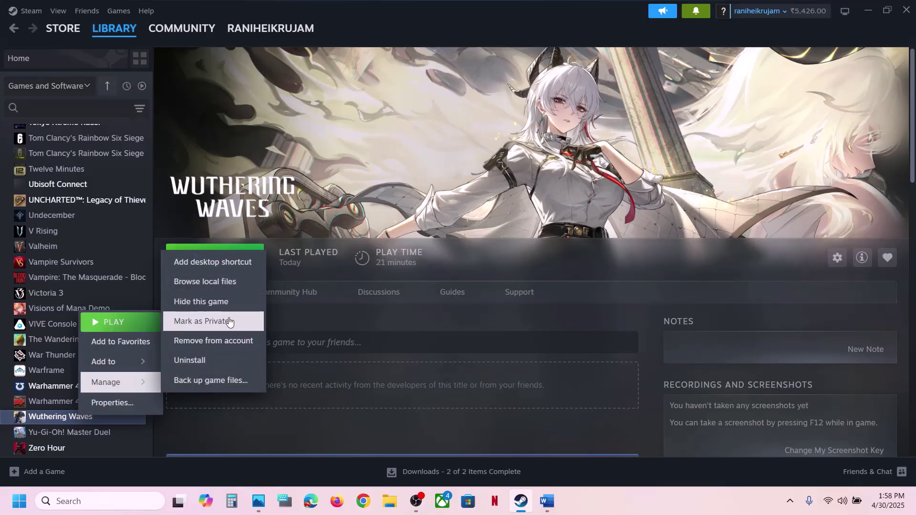
left_click(203, 282)
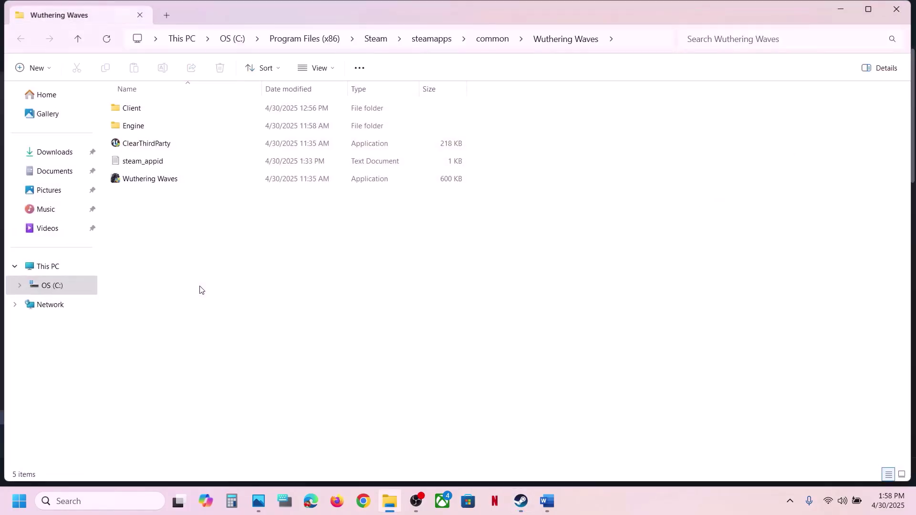
Go into Client\Saved\Config\WindowsNoEditor and open GameUserSettings.ini in Notepad.
double_click(142, 113)
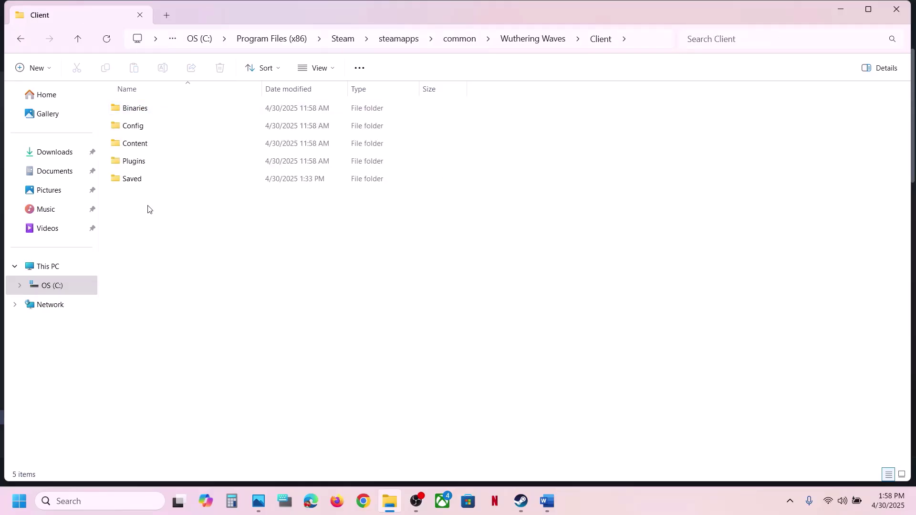
double_click(138, 180)
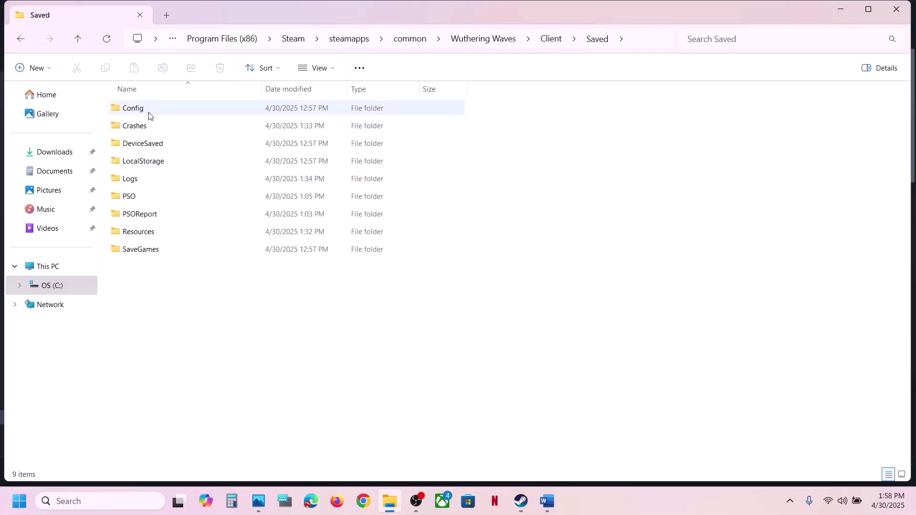
double_click(133, 108)
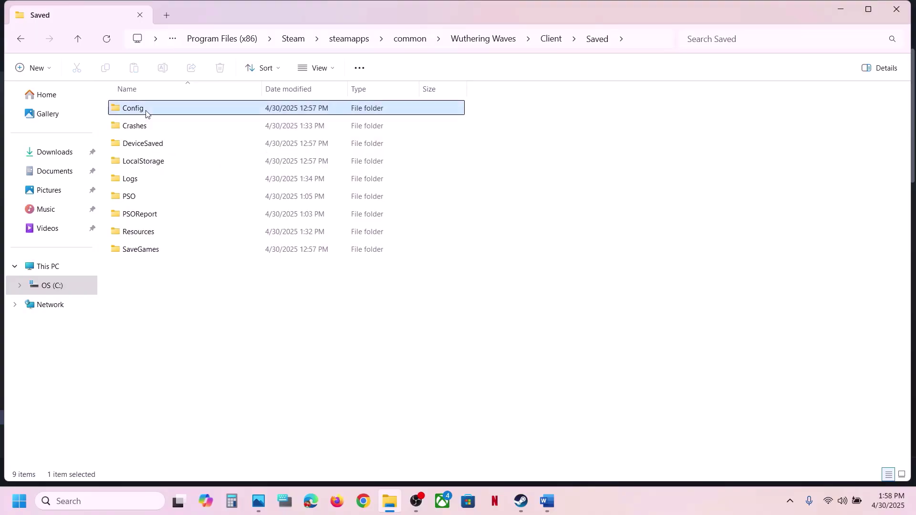
double_click(175, 126)
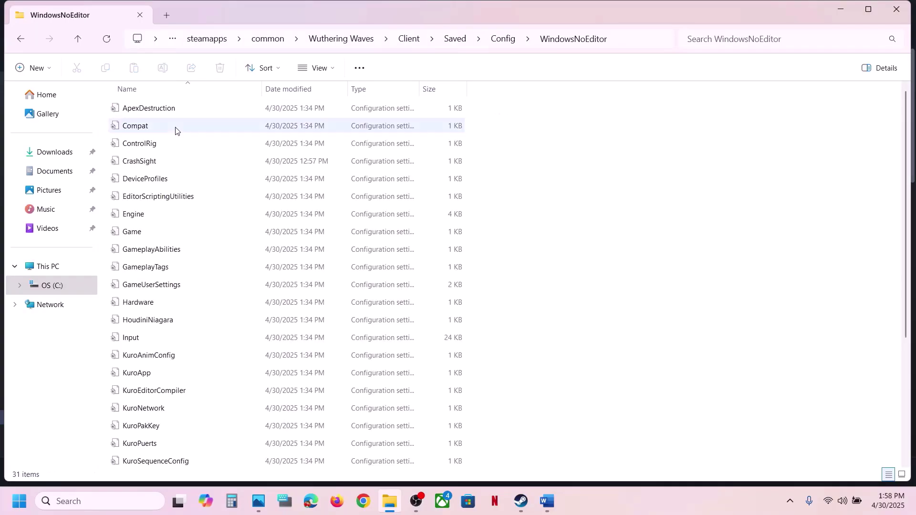
left_click(167, 286)
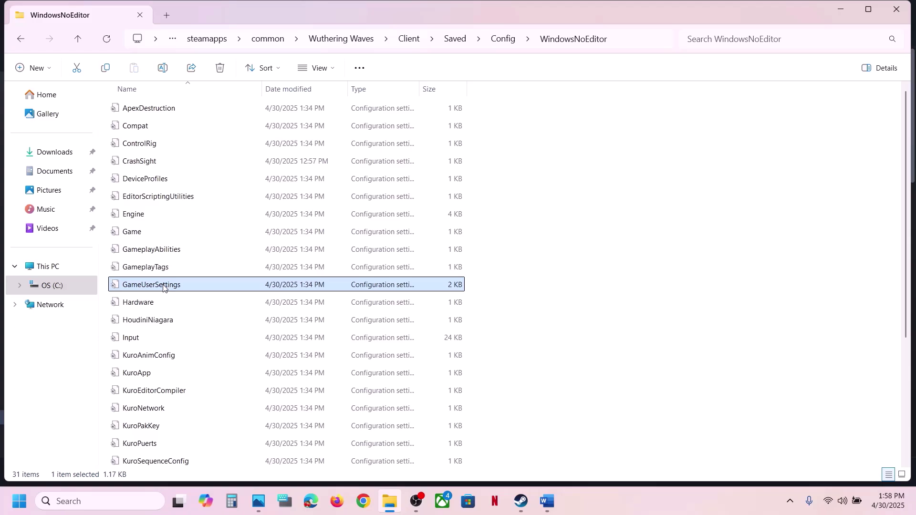
double_click(163, 286)
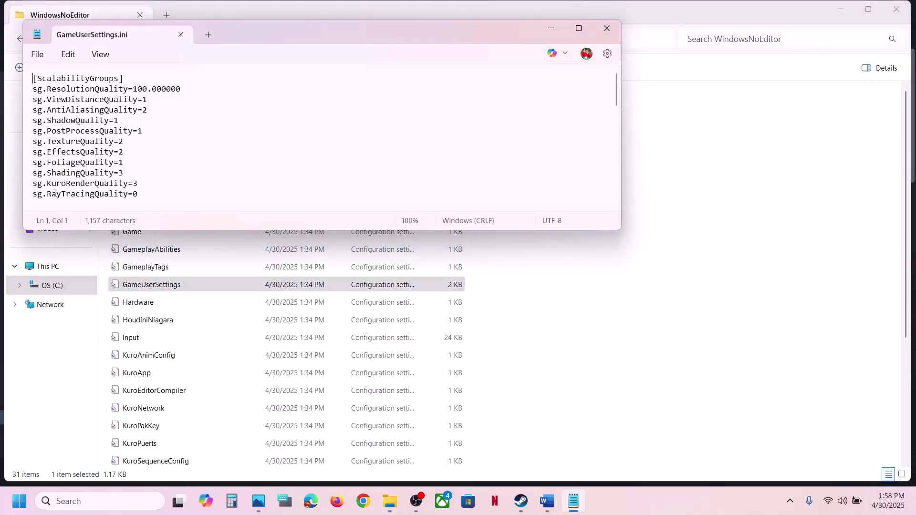
Edit the sg.RayTracingQuality value in GameUserSettings.ini to turn ray tracing off.
left_click_drag(50, 193, 127, 194)
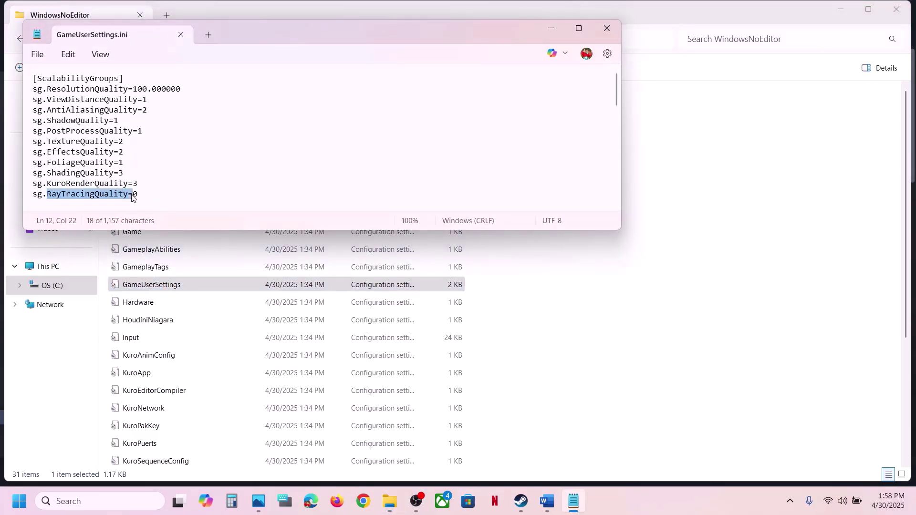
scroll(133, 197, "down", 3)
scroll(133, 197, "down", 2)
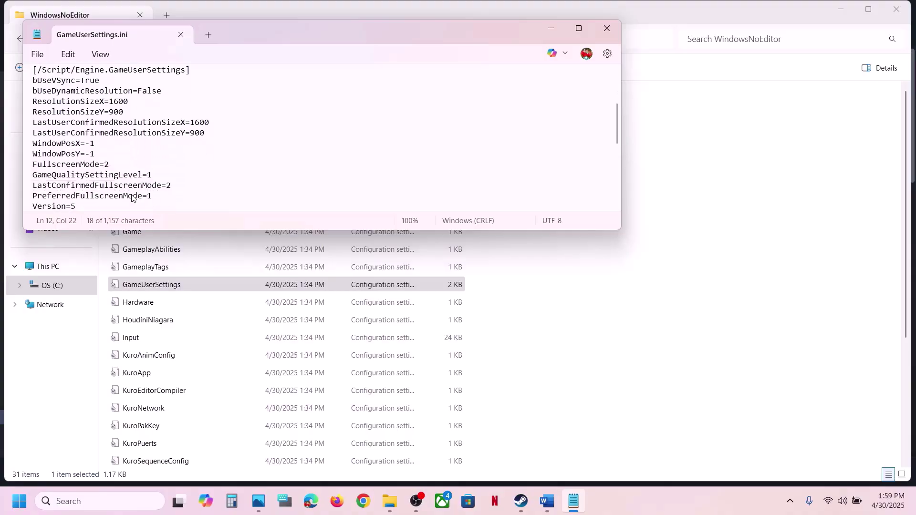
scroll(133, 197, "down", 4)
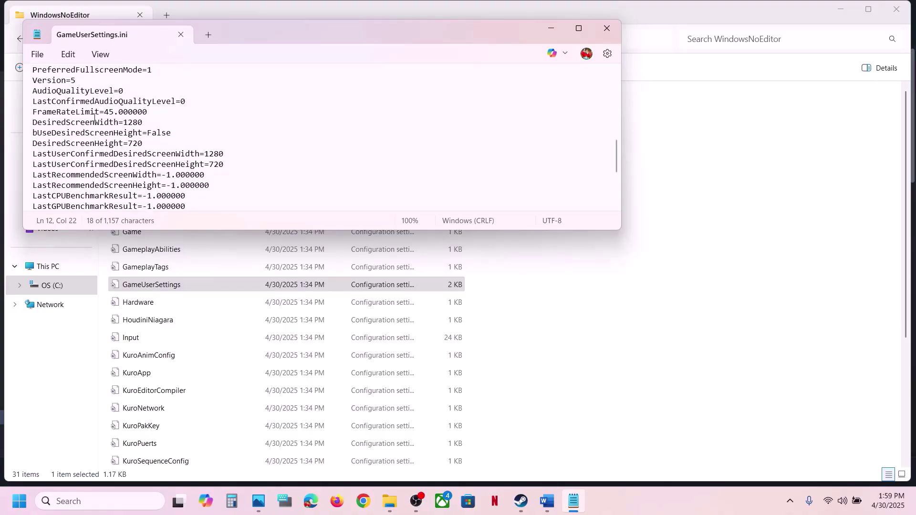
scroll(94, 117, "up", 6)
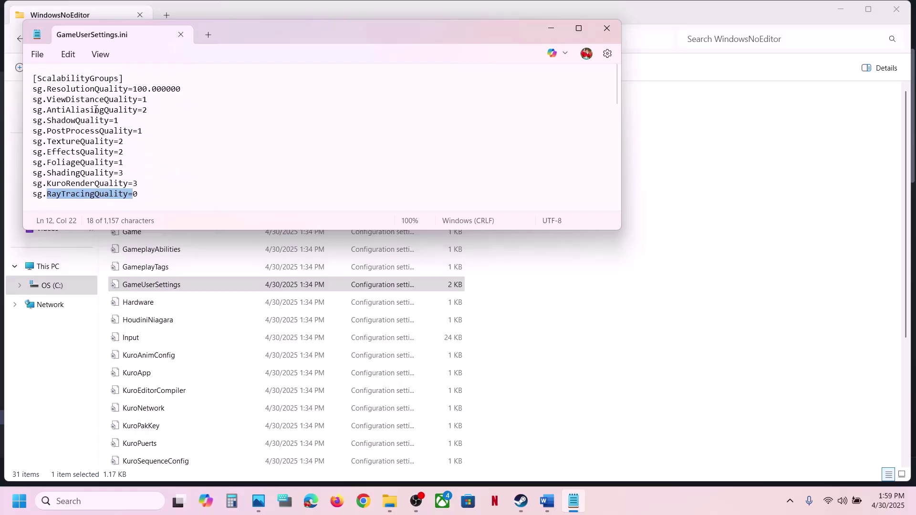
left_click(151, 193)
key("BackSpace")
type("1")
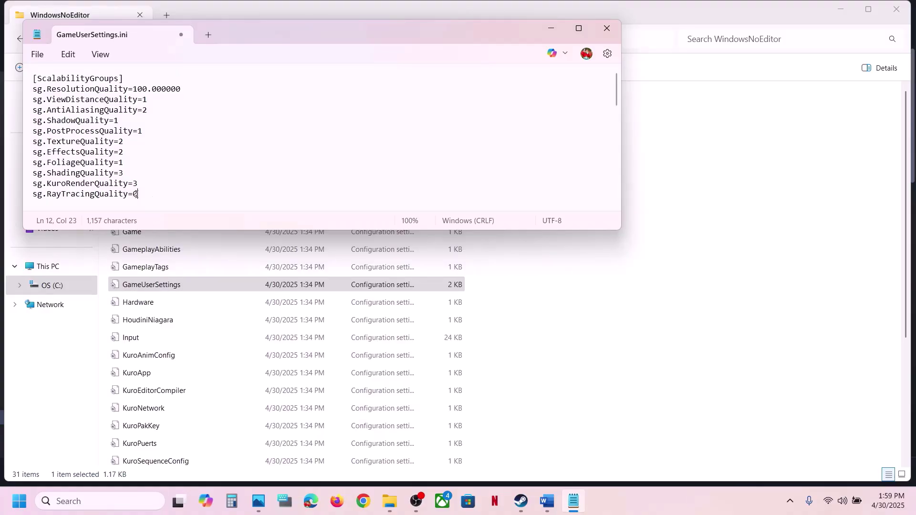
Save GameUserSettings.ini and close Notepad.
left_click(37, 53)
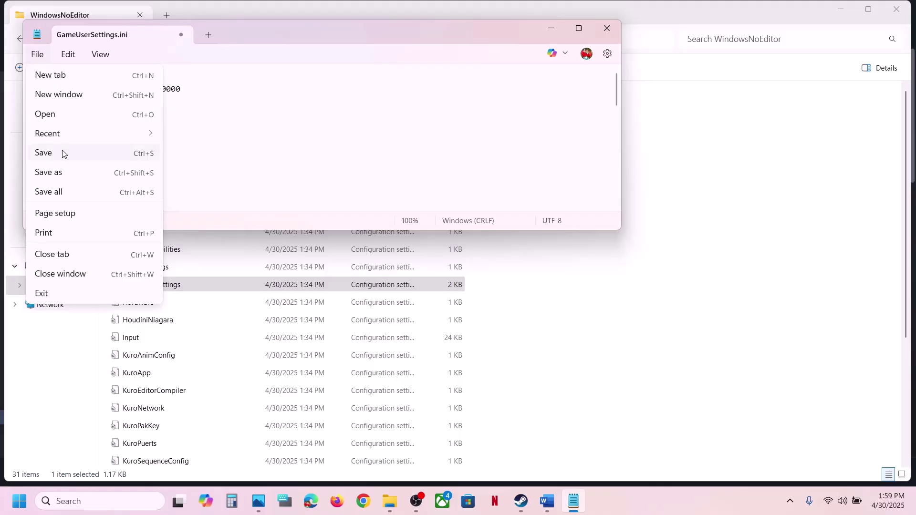
left_click(63, 154)
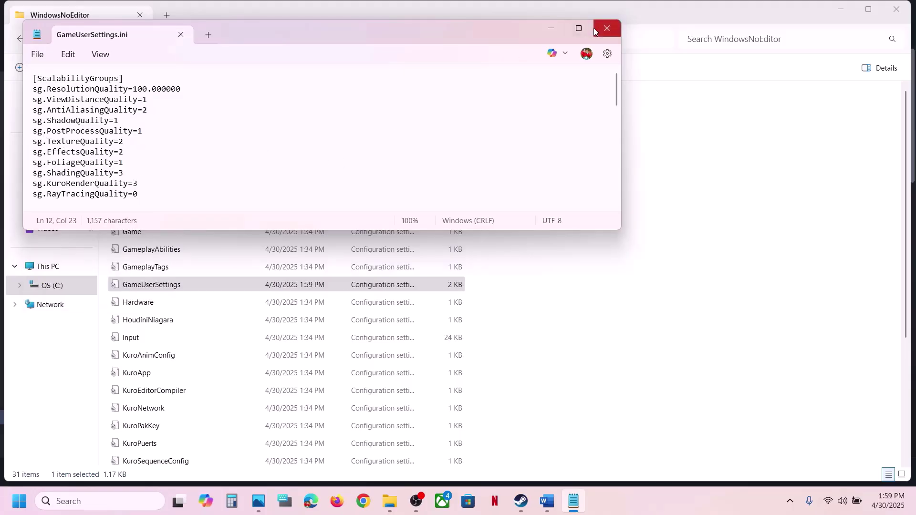
left_click(596, 29)
Review the 'uninstall & Reinstall SGuard Anticheat' step in the Word notes.
left_click(548, 501)
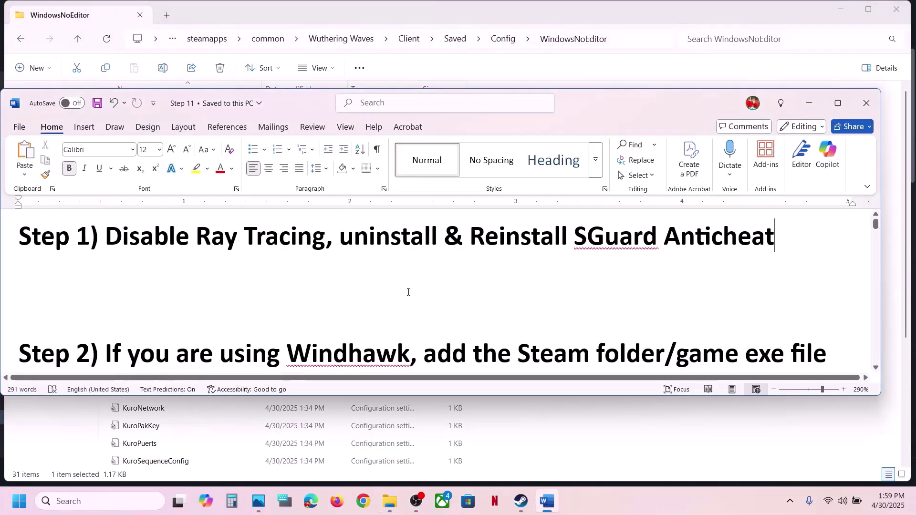
left_click(482, 233, "shift")
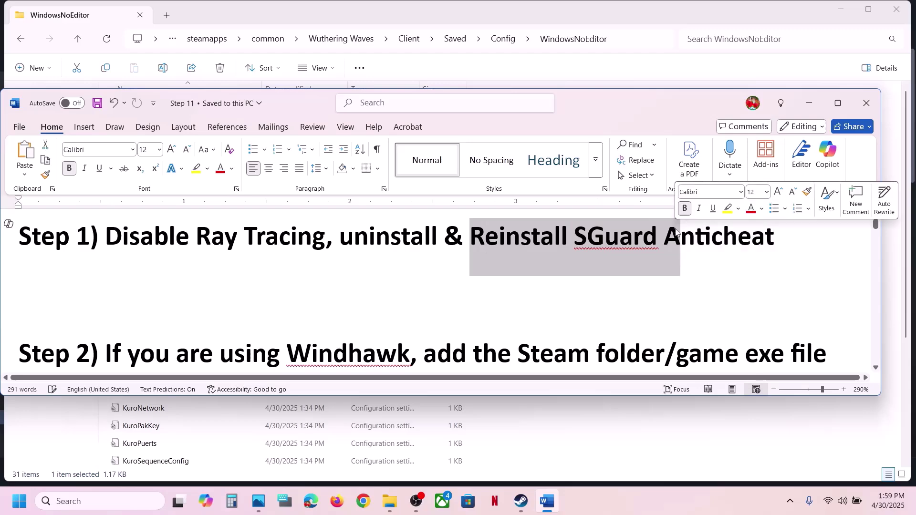
left_click(372, 233, "shift")
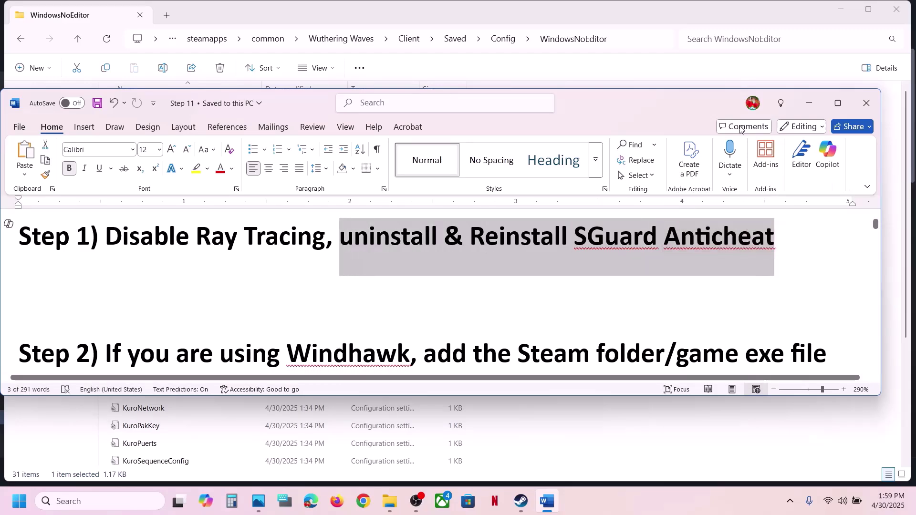
left_click(520, 12)
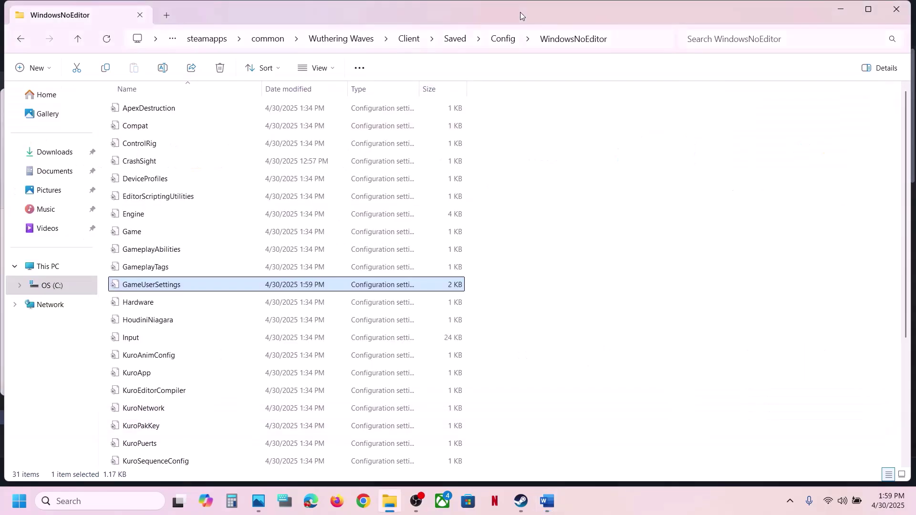
Go back up to the Wuthering Waves folder and open Client\Binaries\Win64.
left_click(80, 40)
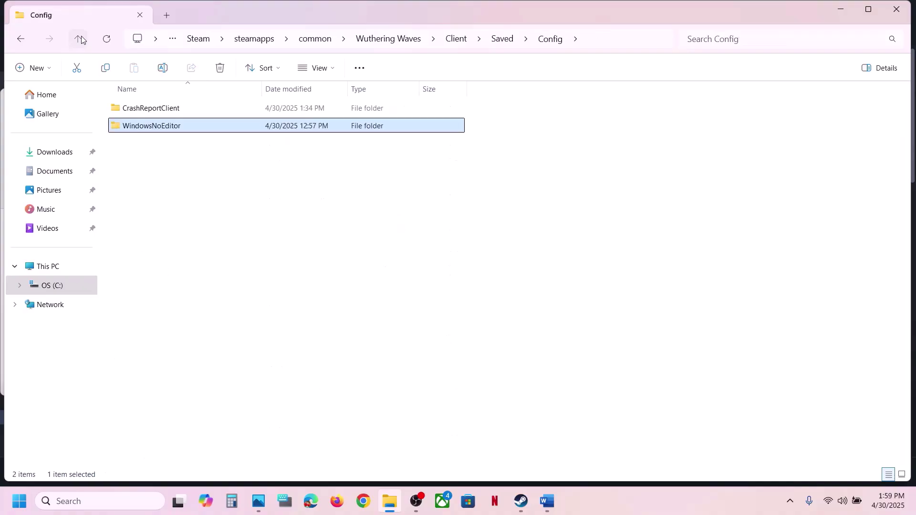
left_click(80, 39)
left_click(81, 38)
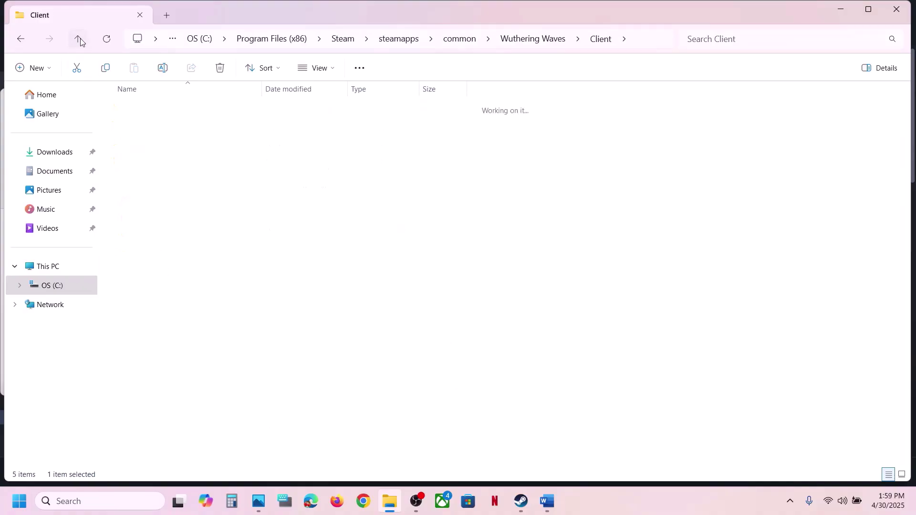
left_click(80, 38)
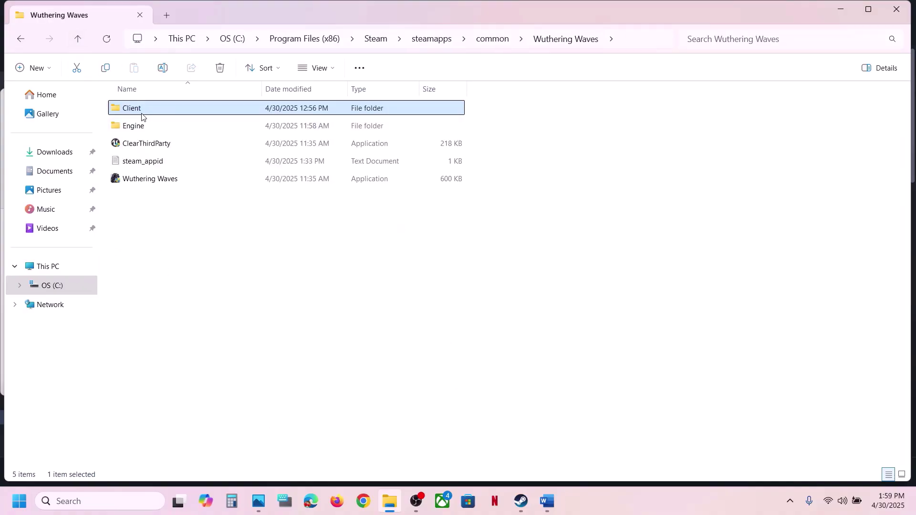
double_click(169, 109)
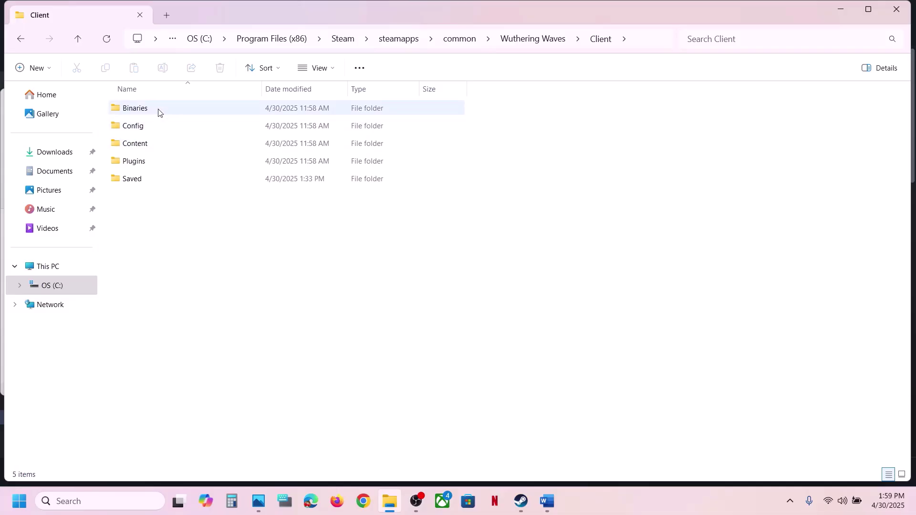
double_click(157, 110)
double_click(155, 108)
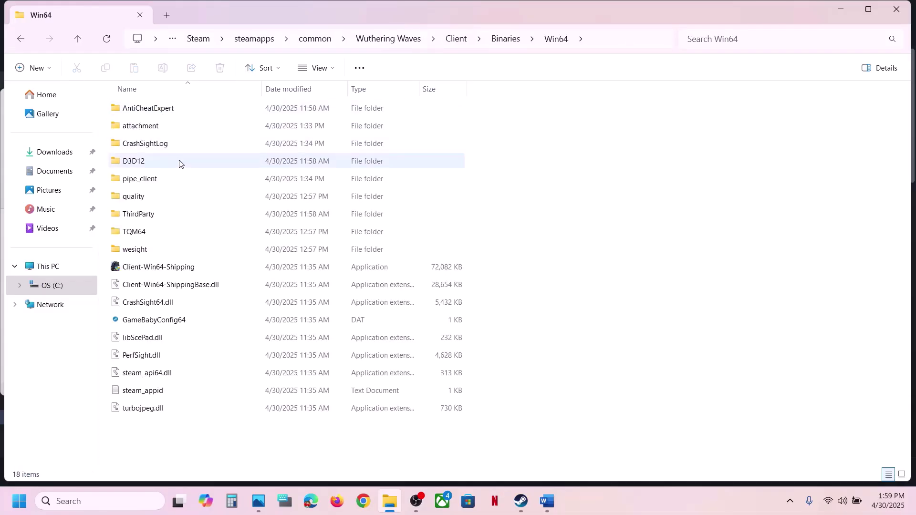
Navigate into AntiCheatExpert\SGuard\x64 and bring up Uninstall64's options.
left_click(154, 107)
double_click(153, 107)
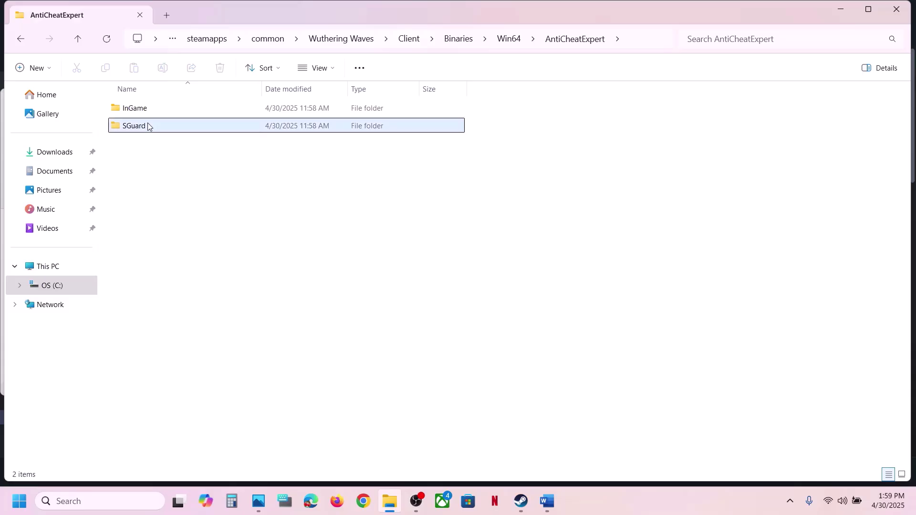
double_click(148, 126)
double_click(151, 109)
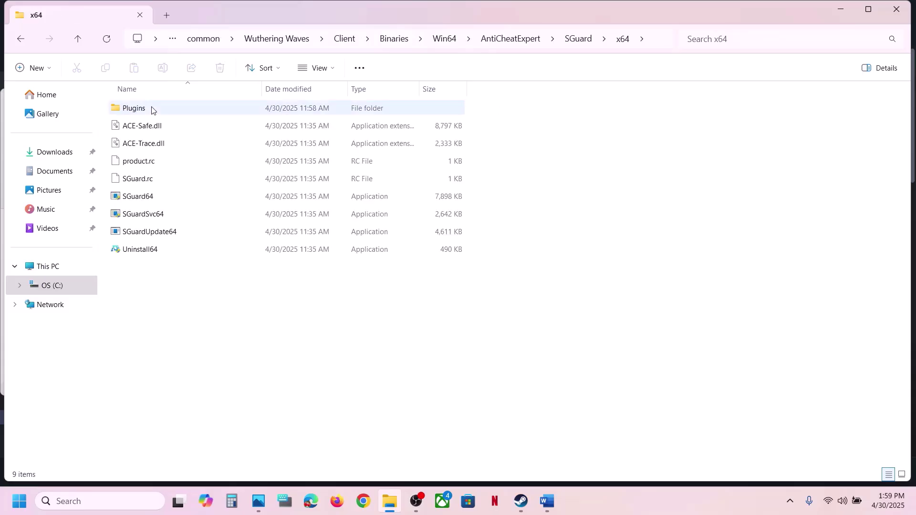
left_click(152, 232)
left_click(147, 249)
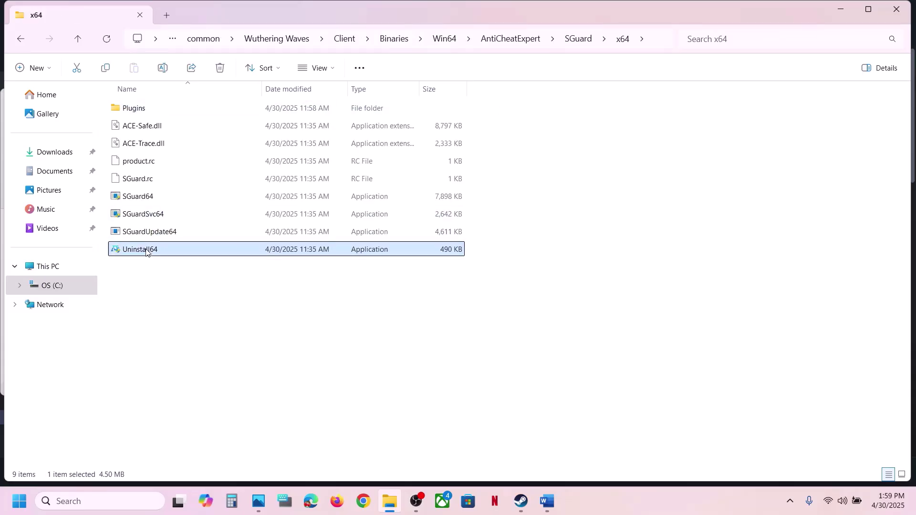
right_click(180, 253)
Run Uninstall64 as administrator and confirm removing AntiCheatExpert.
left_click(240, 217)
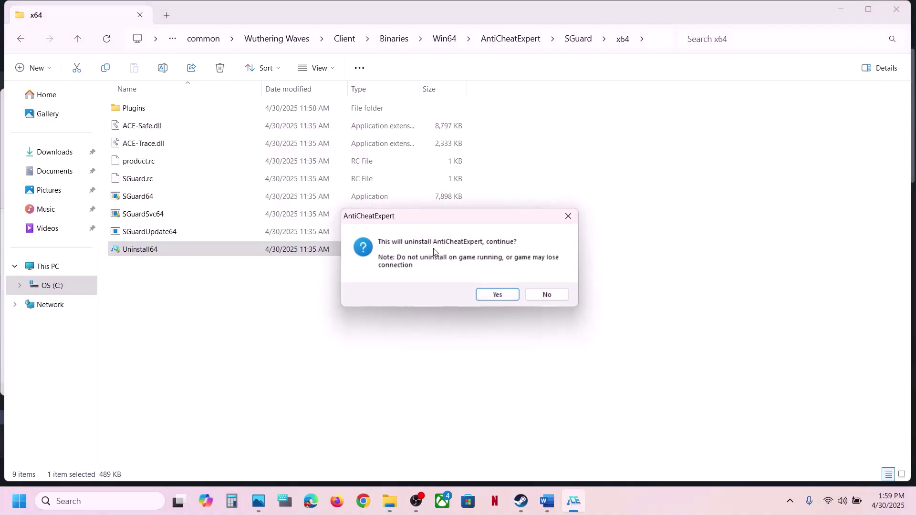
left_click(493, 294)
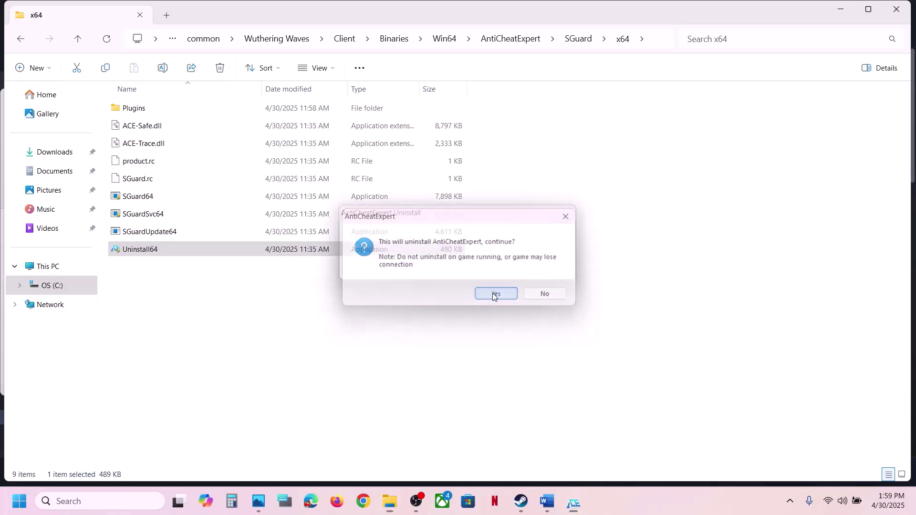
left_click(488, 290)
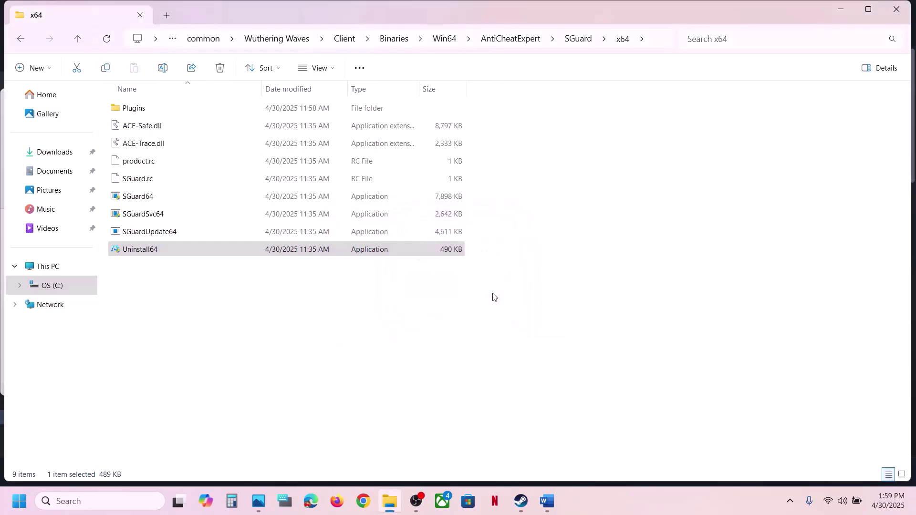
Run SGuard64, SGuardSvc64 and SGuardUpdate64 as administrator.
left_click(150, 200)
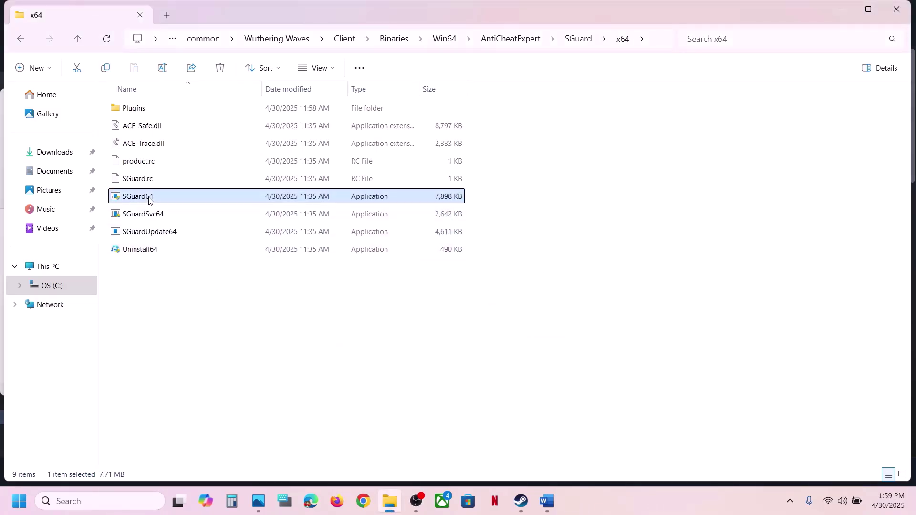
right_click(150, 200)
left_click(191, 216)
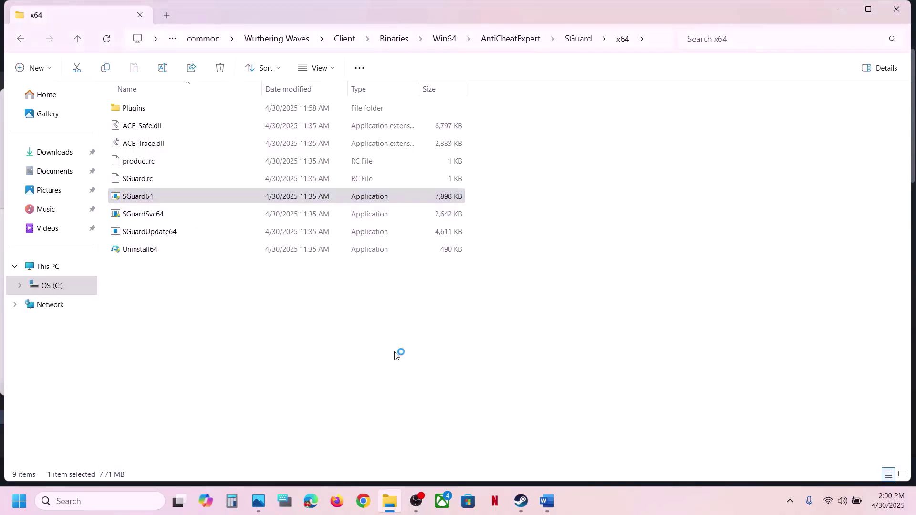
left_click(157, 216)
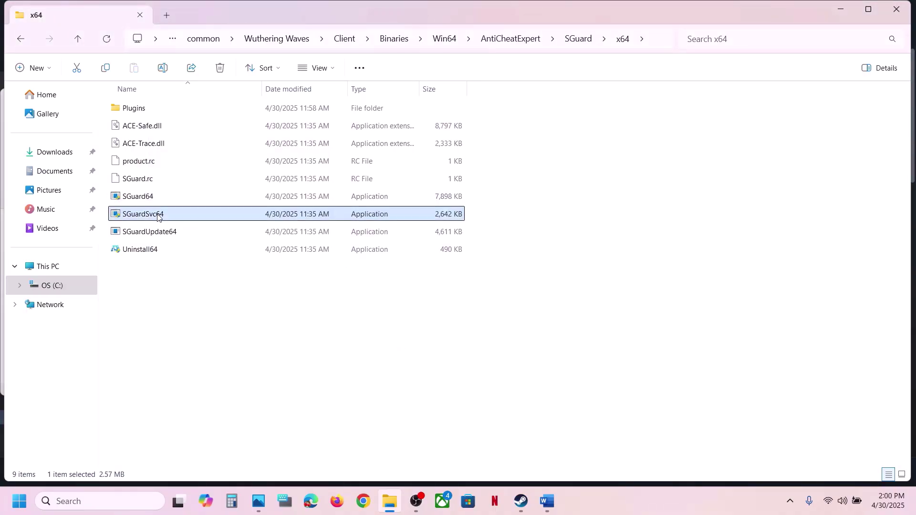
right_click(158, 216)
left_click(206, 289)
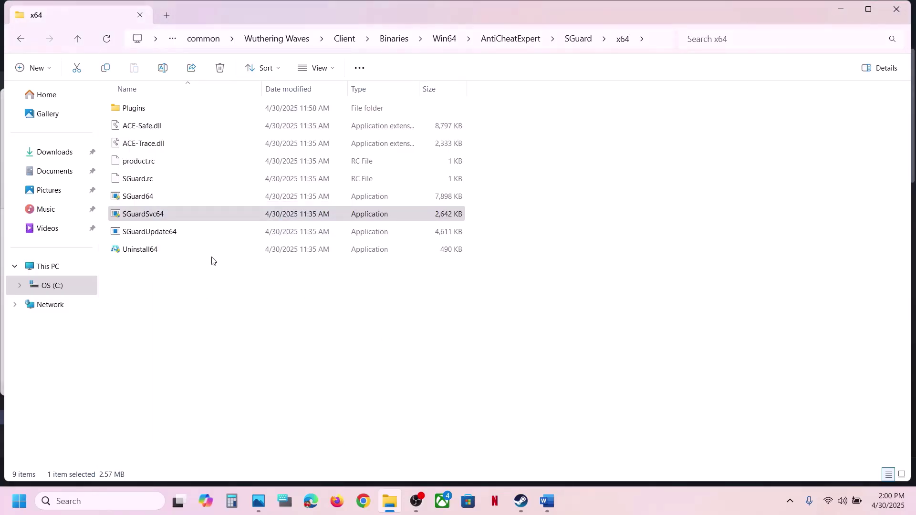
left_click(179, 233)
right_click(180, 235)
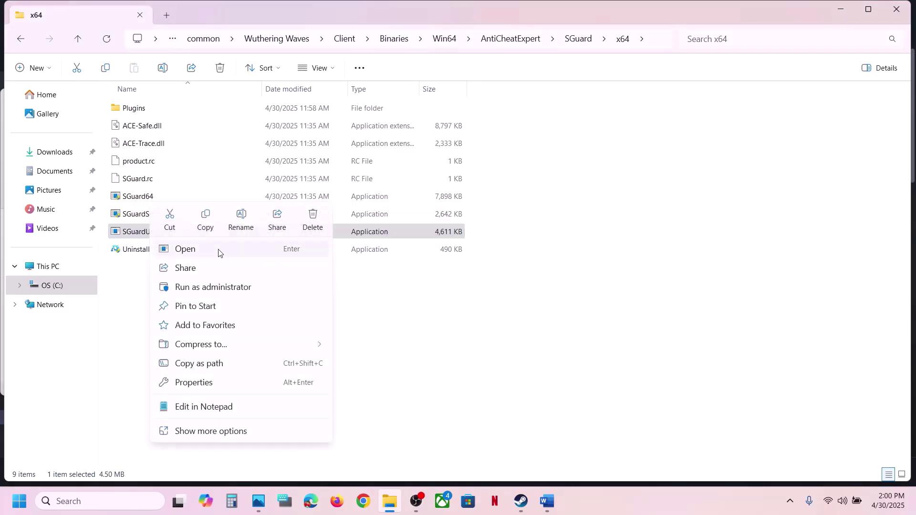
left_click(200, 288)
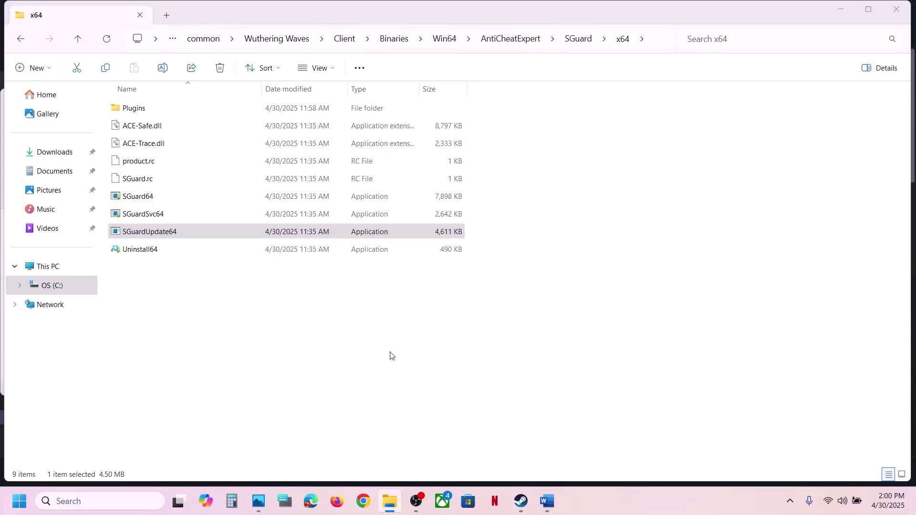
Reopen the Wuthering Waves install folder from Steam's Browse local files.
left_click(390, 501)
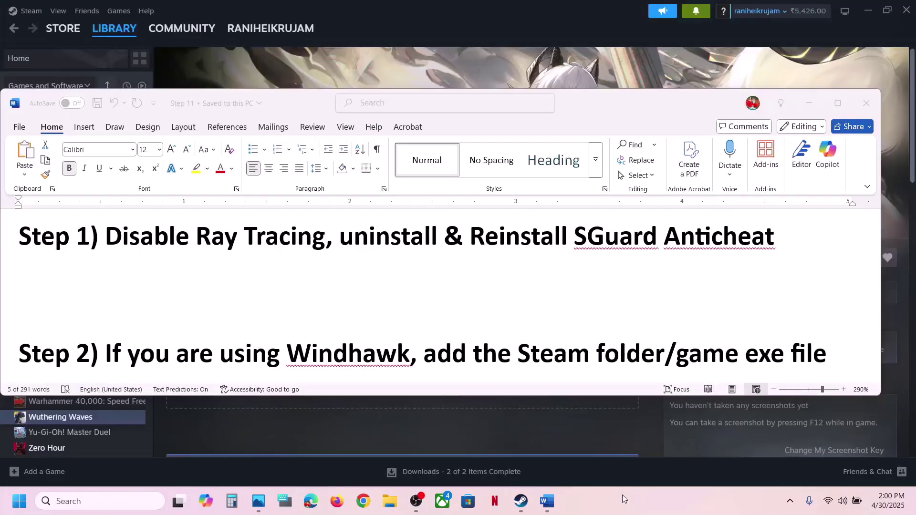
left_click(454, 85)
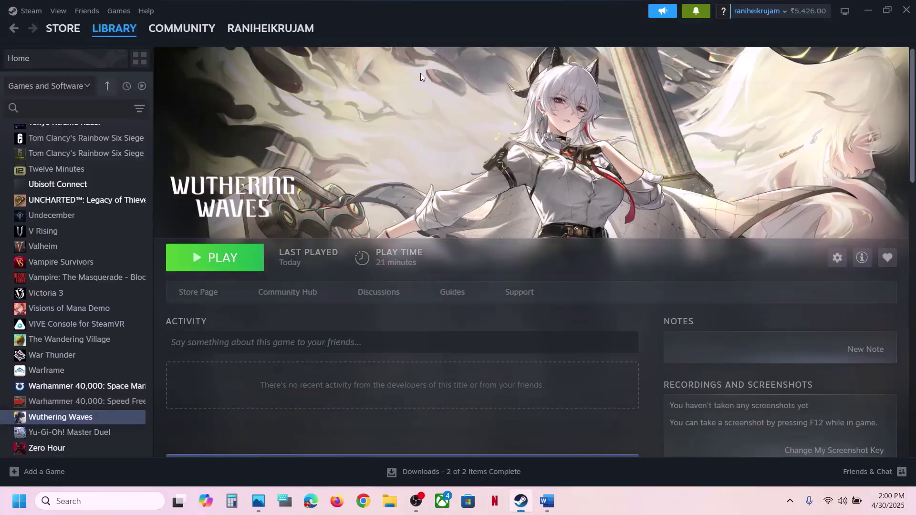
right_click(68, 417)
mouse_move(95, 386)
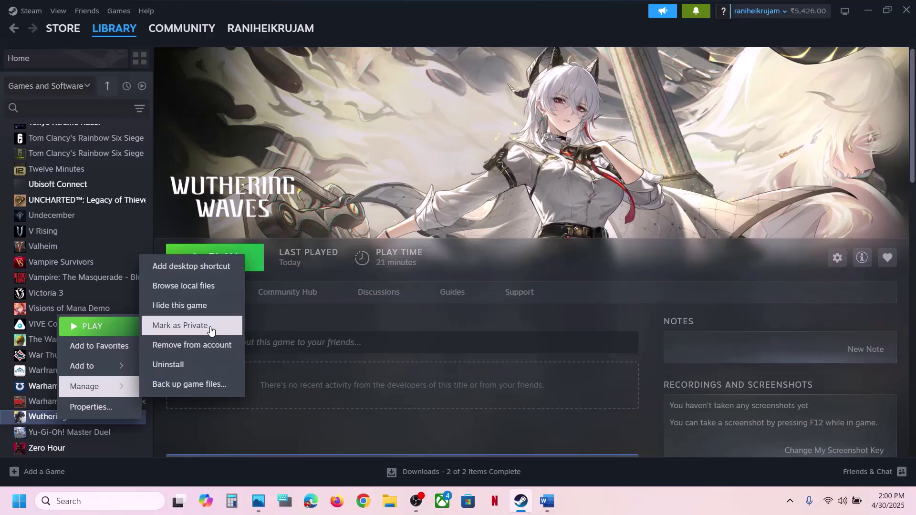
left_click(188, 289)
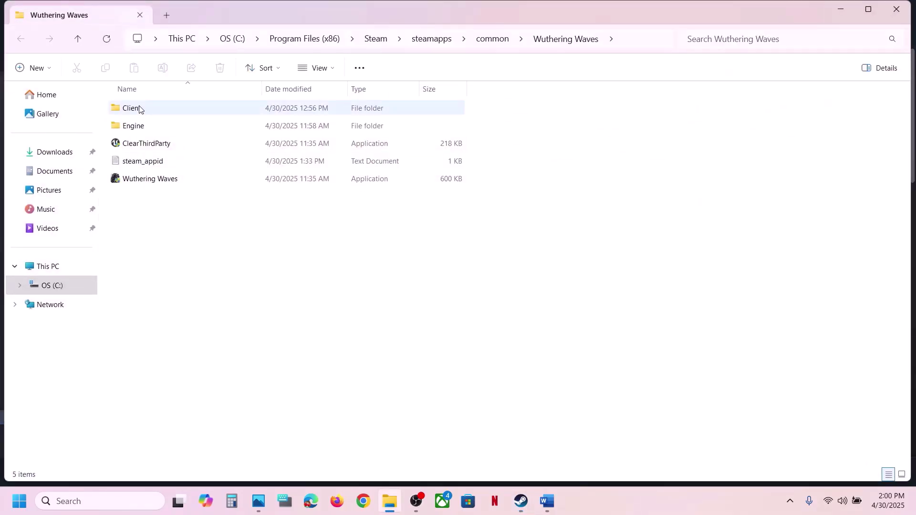
Navigate to Client\Binaries\Win64\AntiCheatExpert\SGuard\x64.
left_click(139, 108)
double_click(139, 108)
double_click(160, 108)
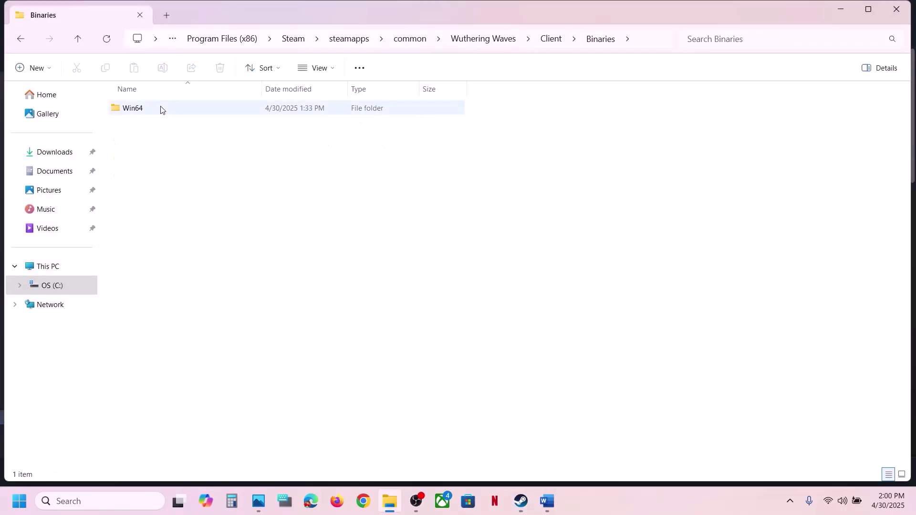
double_click(158, 109)
double_click(145, 112)
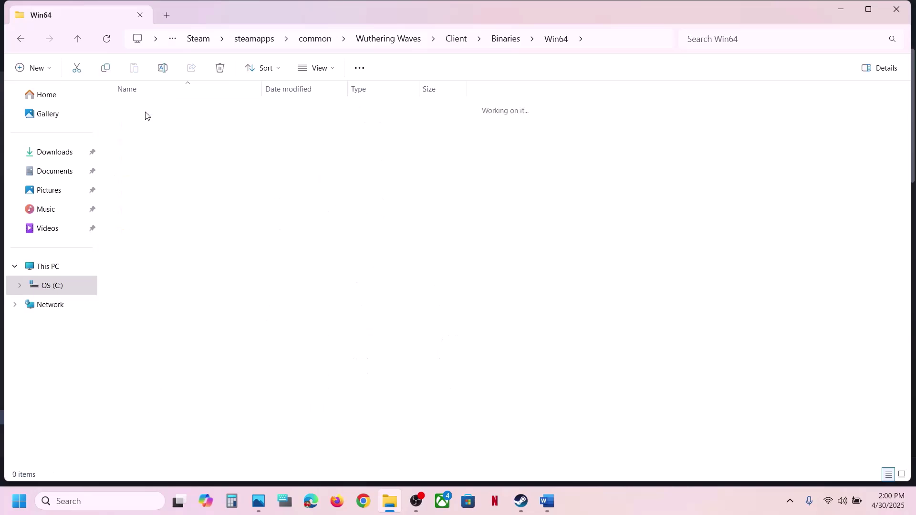
double_click(161, 127)
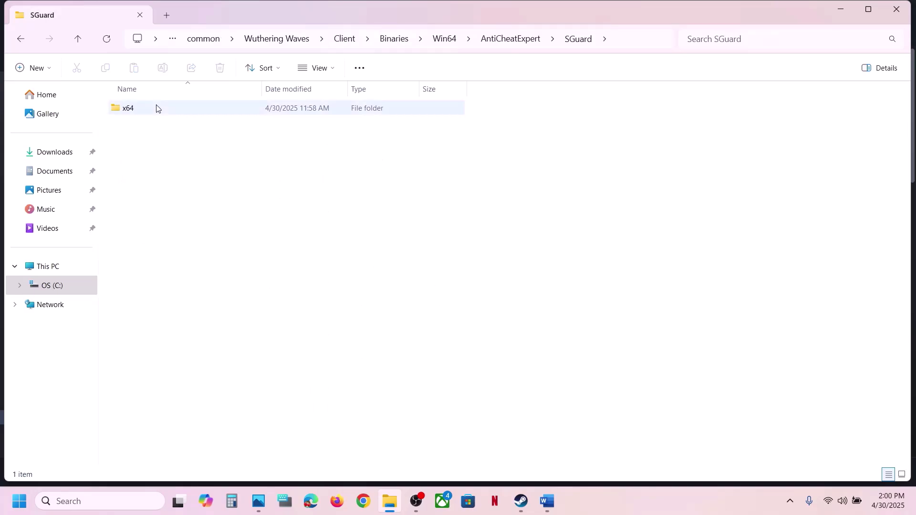
left_click(156, 108)
double_click(156, 108)
Run Uninstall64 as administrator and confirm the AntiCheatExpert removal.
left_click(134, 248)
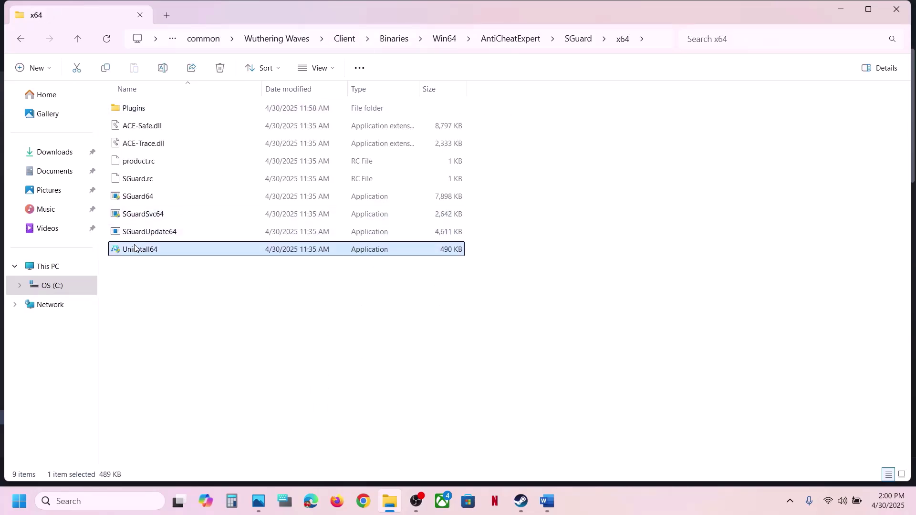
right_click(165, 258)
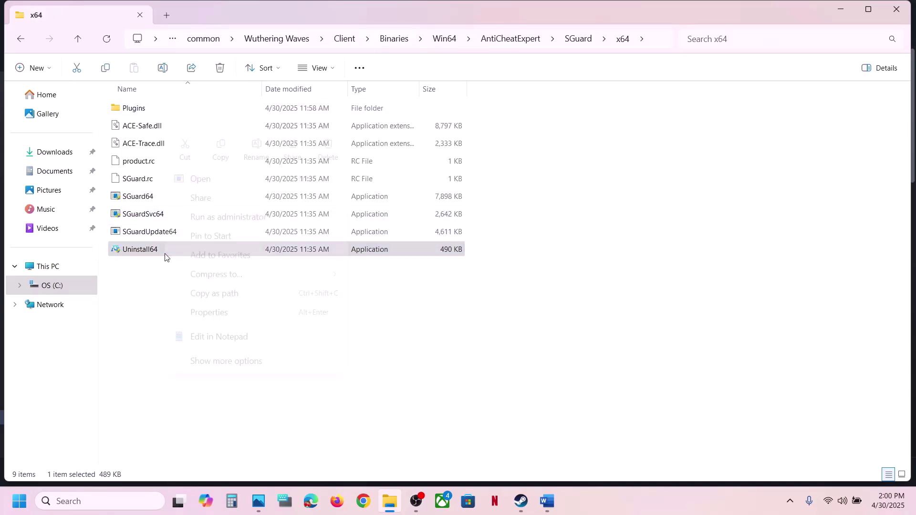
left_click(240, 218)
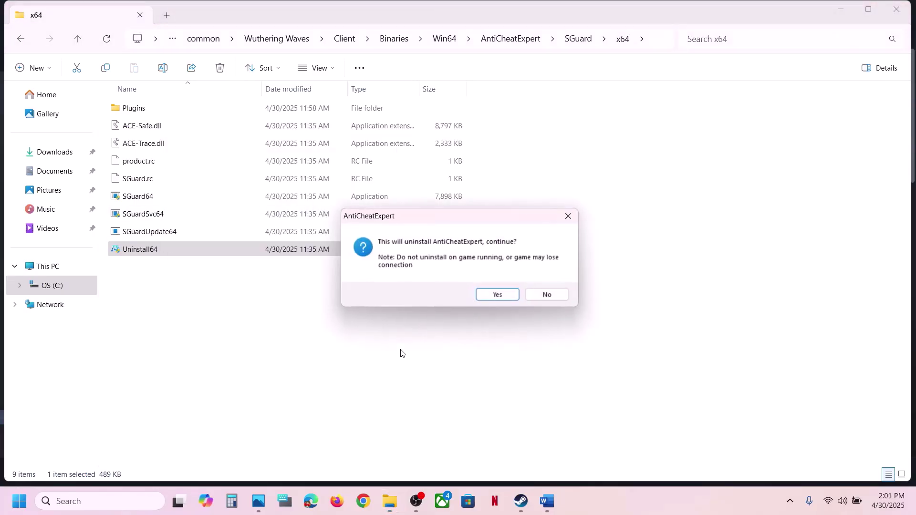
left_click(504, 297)
left_click(505, 295)
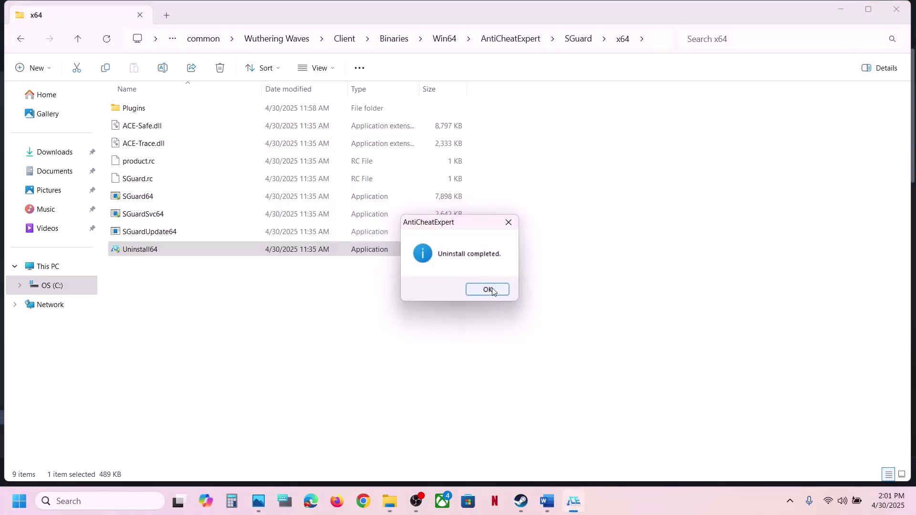
Launch Wuthering Waves with PLAY in Steam, close its launcher, and return to the Word notes.
left_click(521, 502)
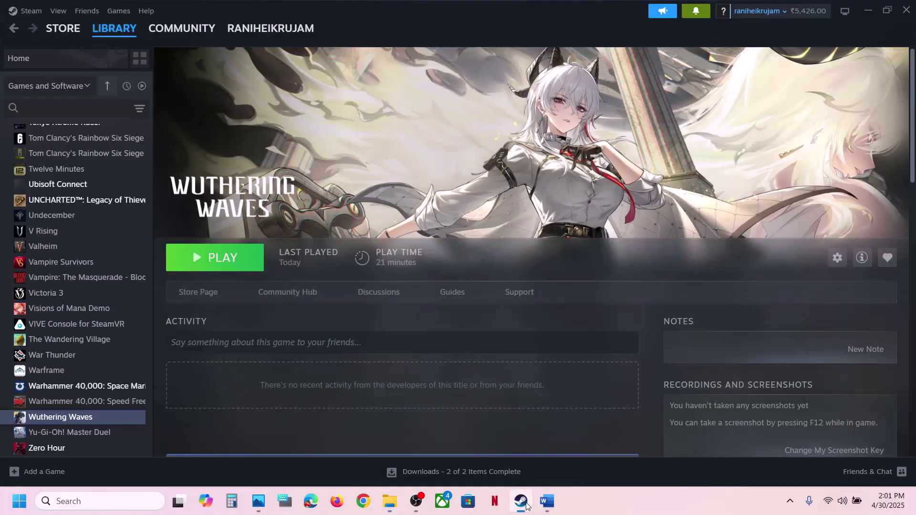
left_click(216, 268)
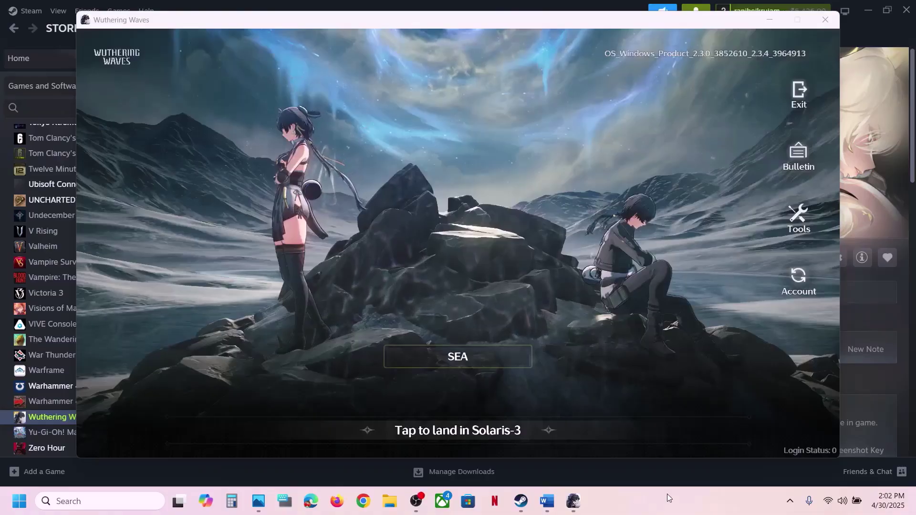
left_click(829, 19)
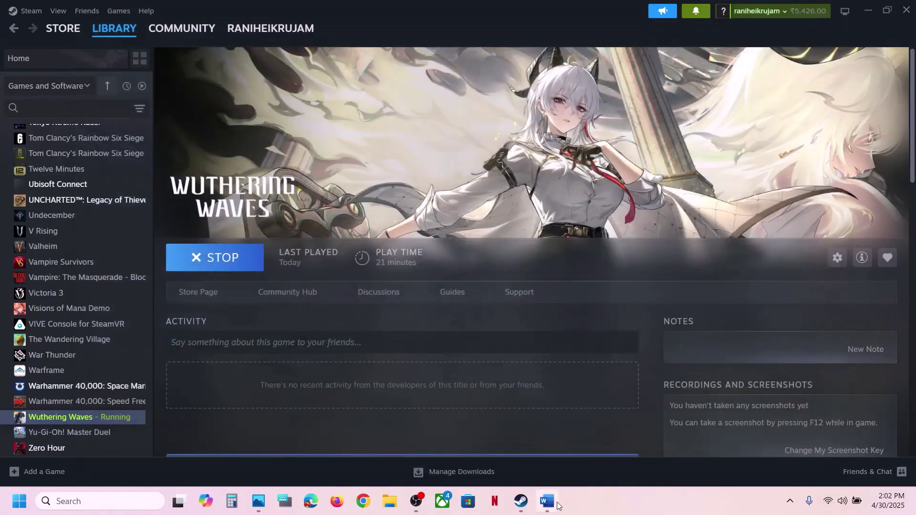
left_click(547, 502)
Review the Windhawk excluded-process instructions and the Settings/Advanced/More Advanced path.
scroll(387, 282, "down", 2)
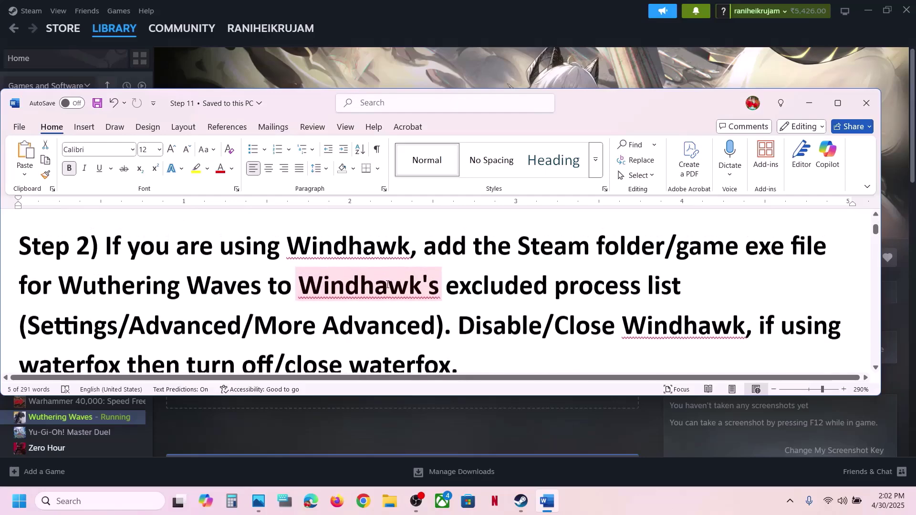
left_click_drag(108, 248, 410, 249)
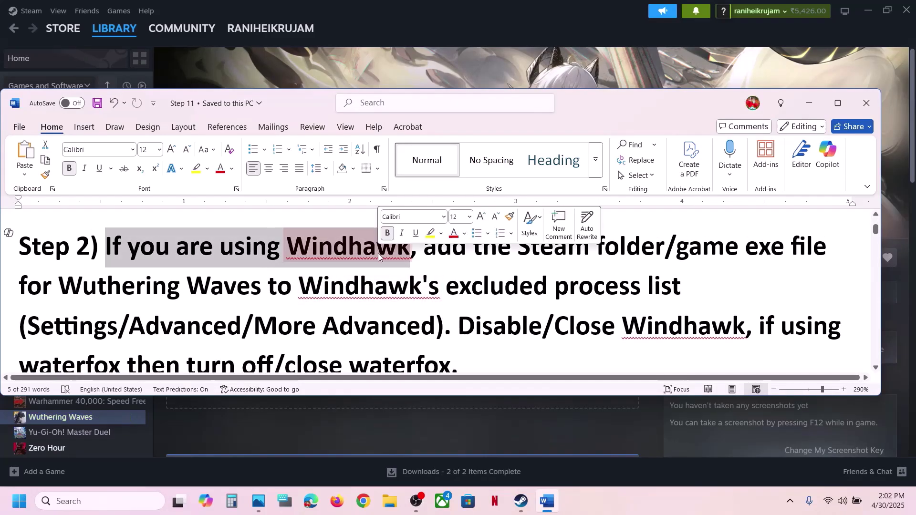
left_click(463, 266)
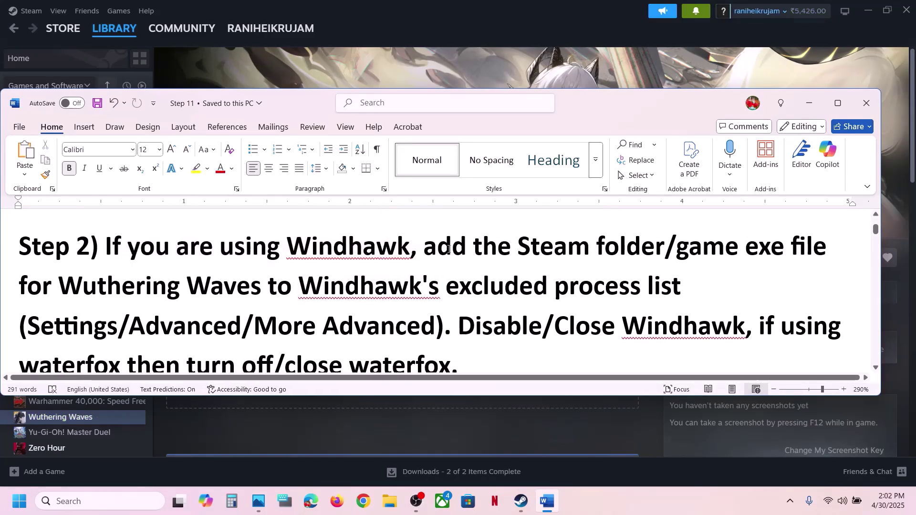
left_click_drag(424, 247, 687, 289)
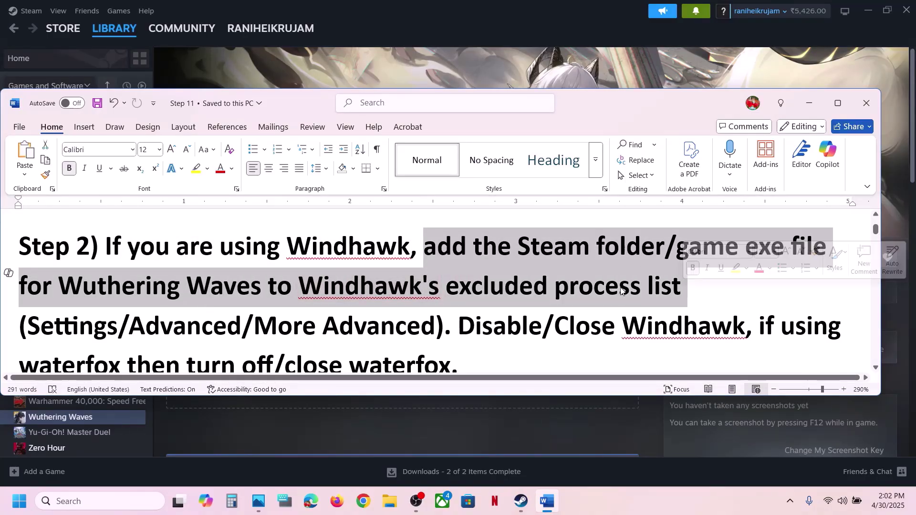
left_click_drag(74, 325, 435, 327)
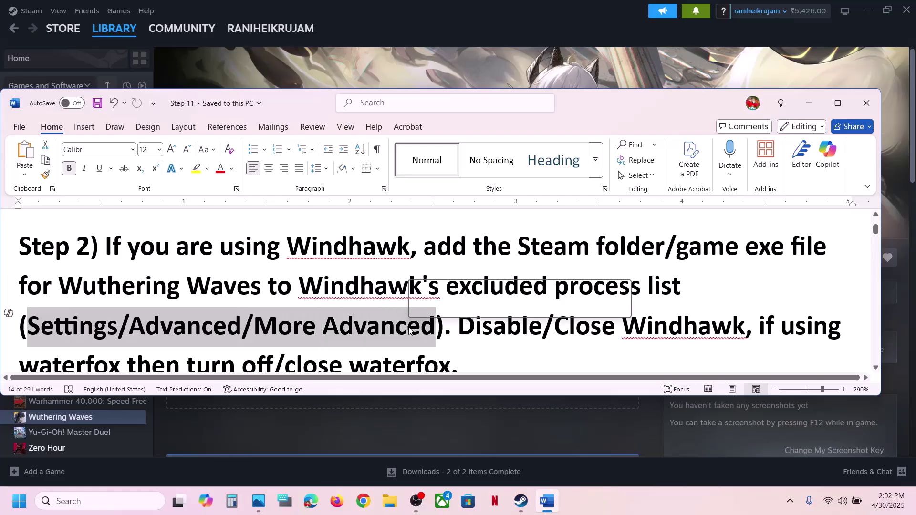
left_click(407, 327)
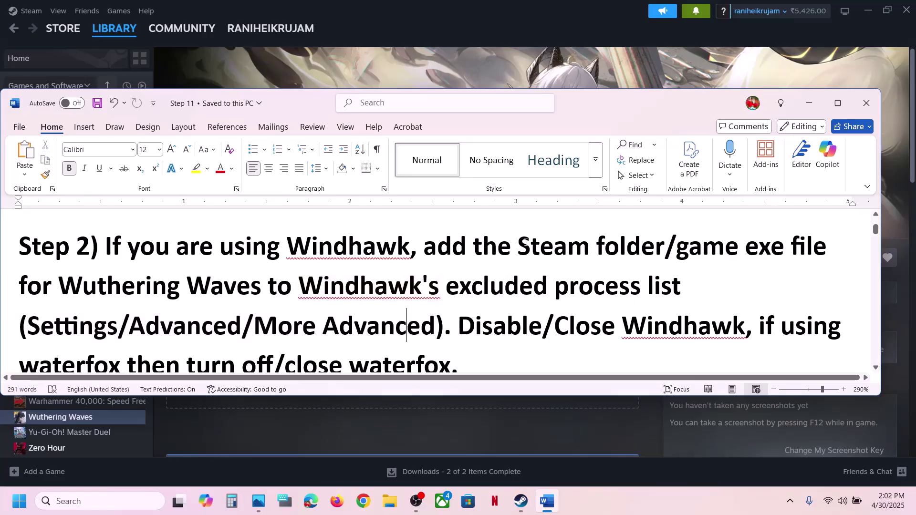
left_click_drag(525, 242, 668, 246)
left_click(374, 289)
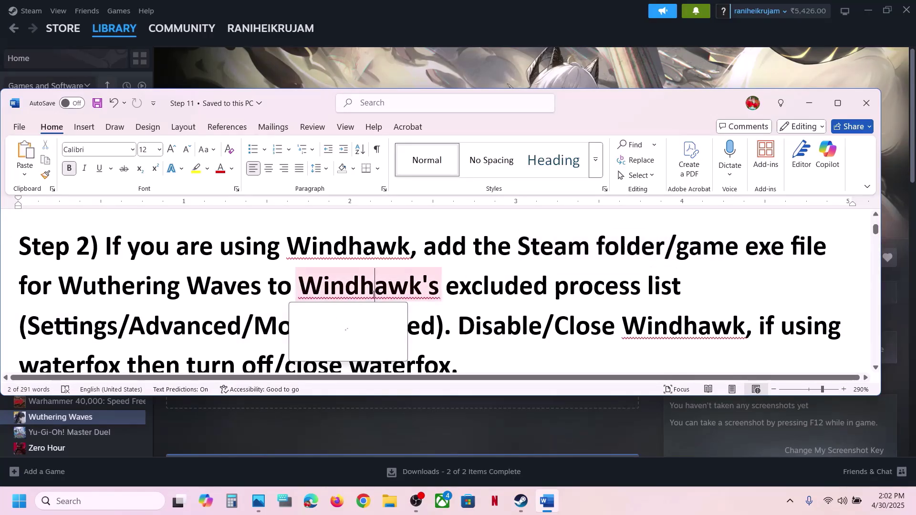
left_click(413, 272)
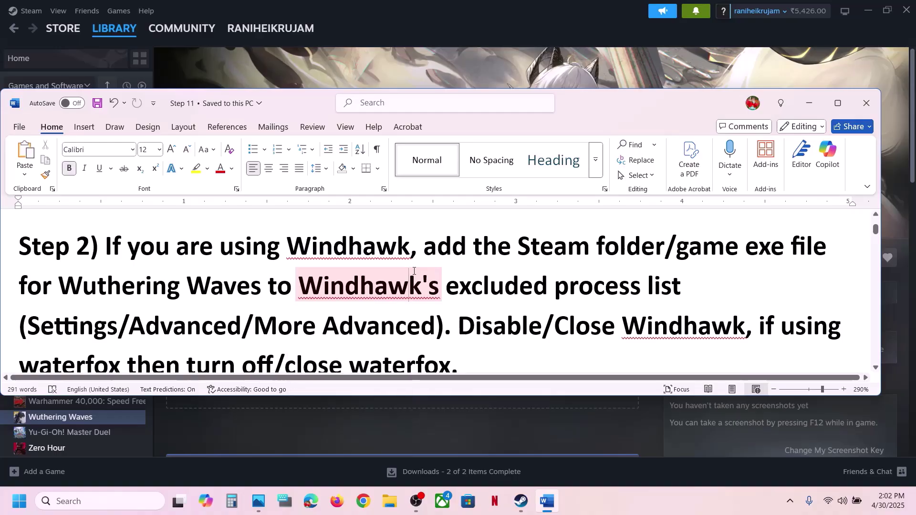
Review the Disable/Close Windhawk and waterfox sentences, reaching the Step 3 heading.
scroll(414, 270, "down", 2)
left_click_drag(459, 246, 675, 258)
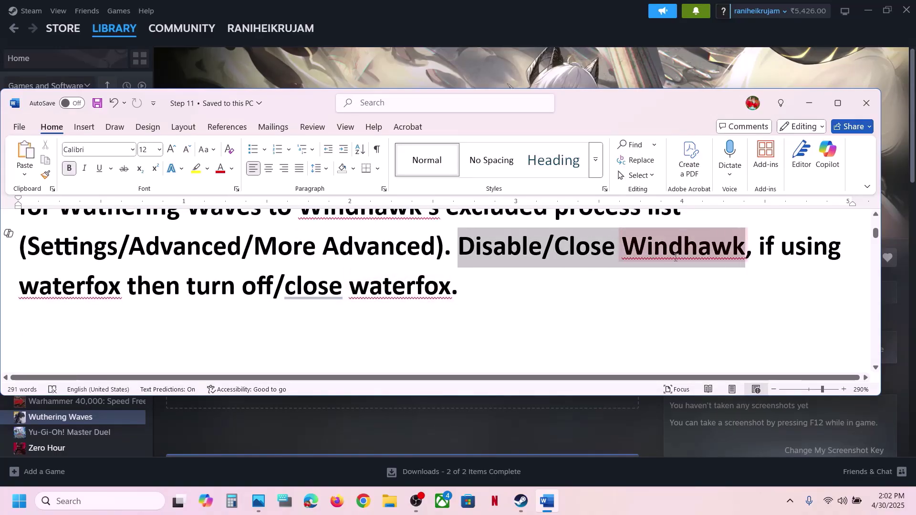
left_click(684, 258)
right_click(684, 258)
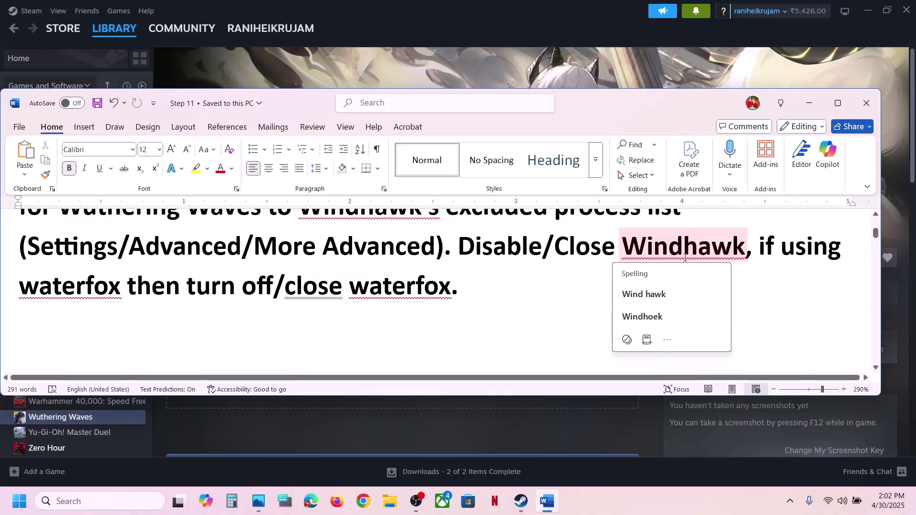
key("Escape")
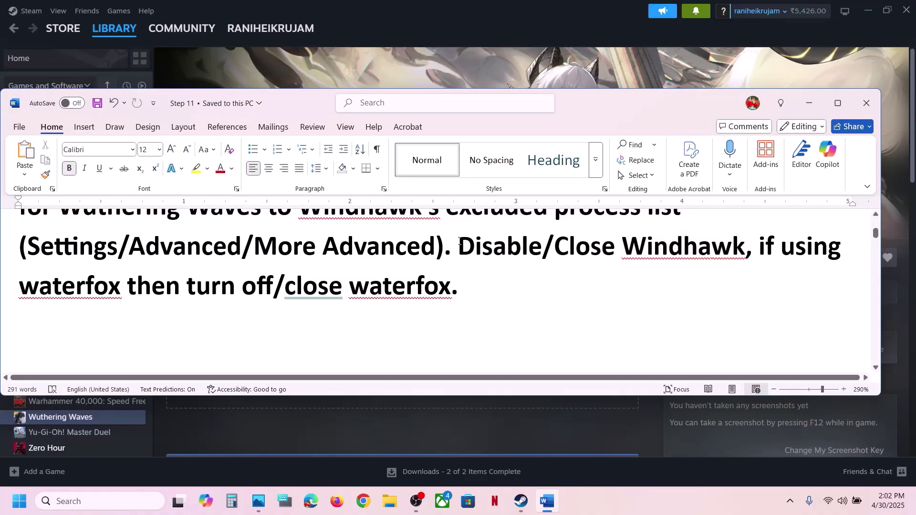
left_click_drag(459, 242, 448, 288)
left_click(759, 287)
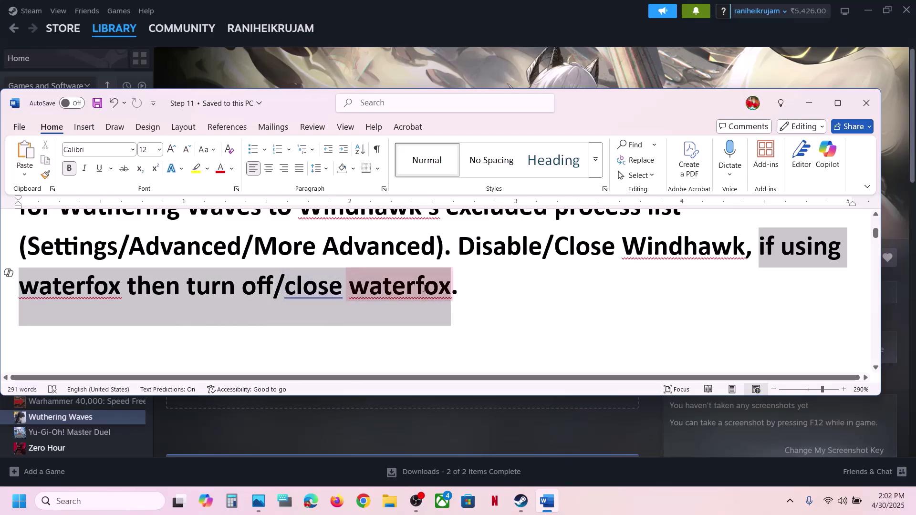
left_click(447, 288)
scroll(448, 288, "down", 3)
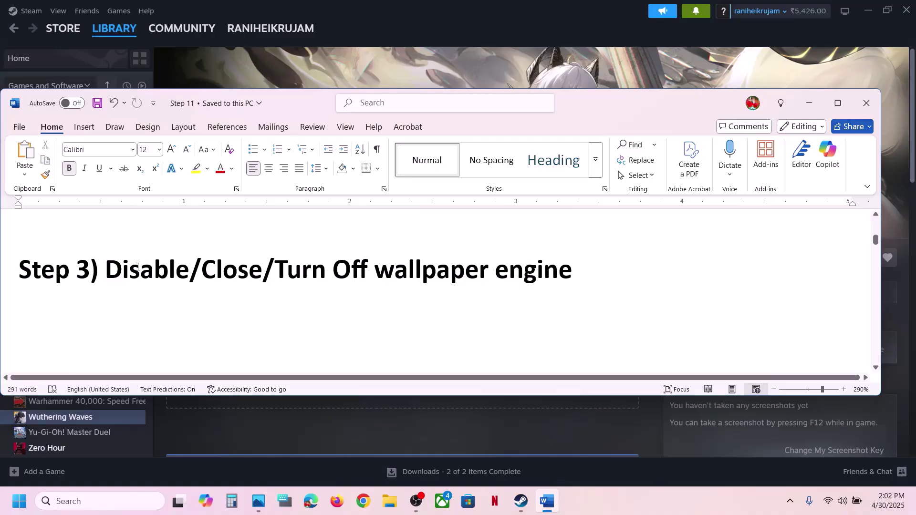
Review Step 3, 'Disable/Close/Turn Off wallpaper engine'.
left_click_drag(137, 268, 410, 253)
left_click(545, 287)
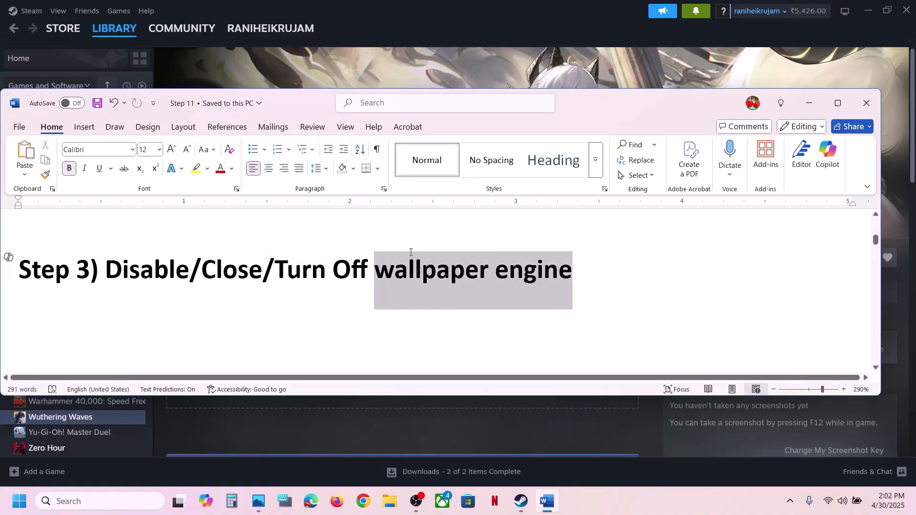
left_click(320, 265)
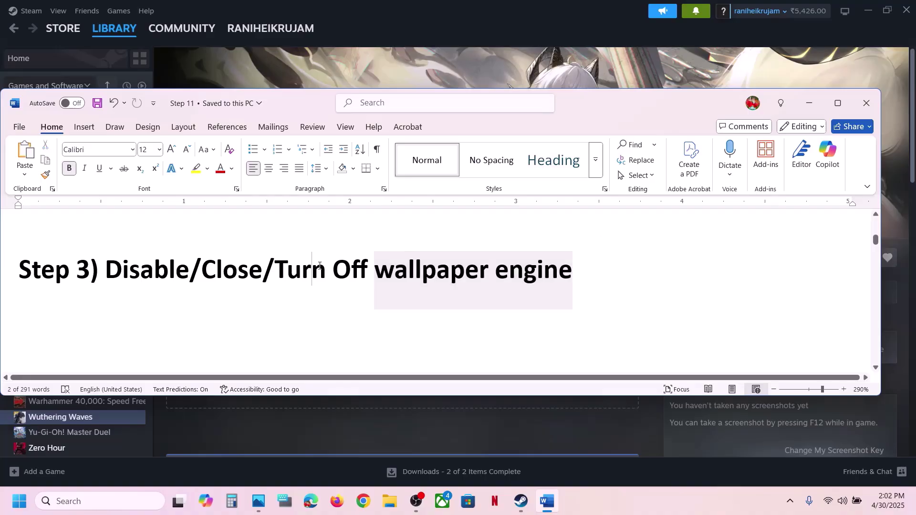
scroll(320, 266, "down", 3)
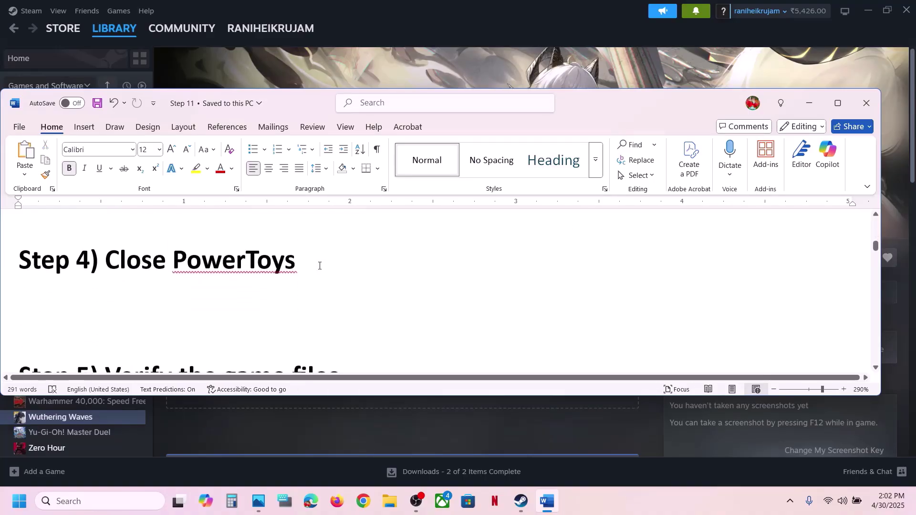
Check the Close PowerToys step by searching 'power', then scroll to Step 5 and return to Steam.
left_click_drag(106, 262, 293, 270)
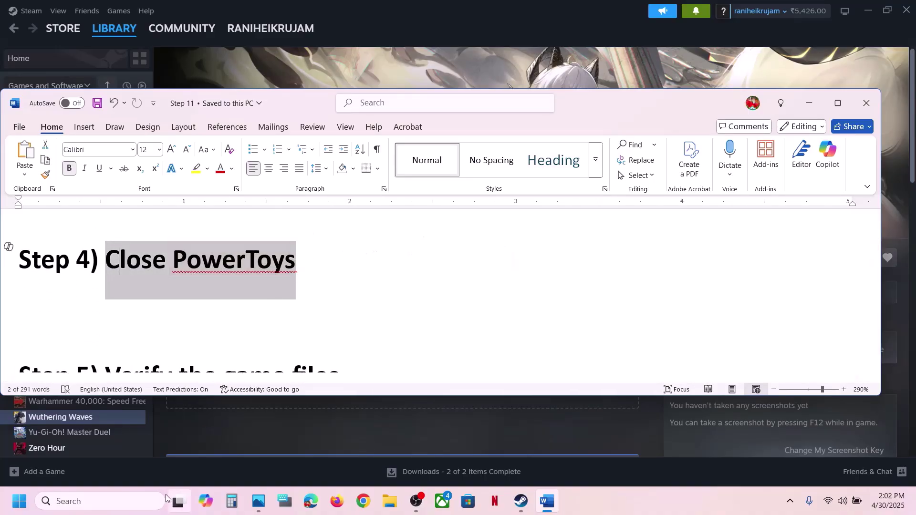
left_click(134, 501)
type("power")
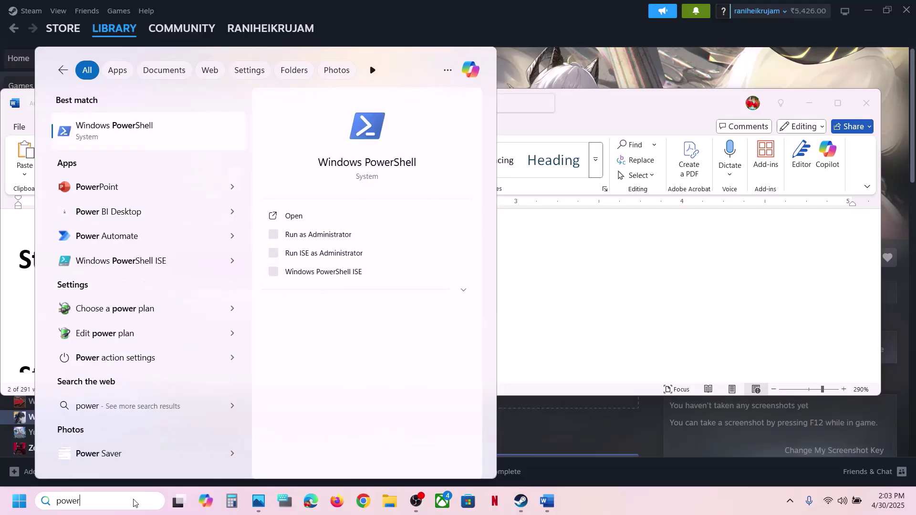
left_click(565, 294)
left_click(186, 270)
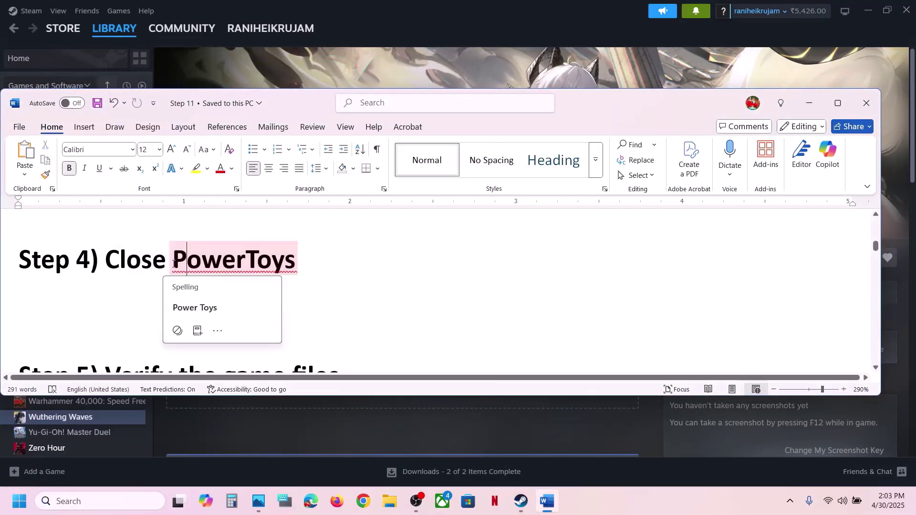
double_click(233, 267)
scroll(165, 320, "down", 3)
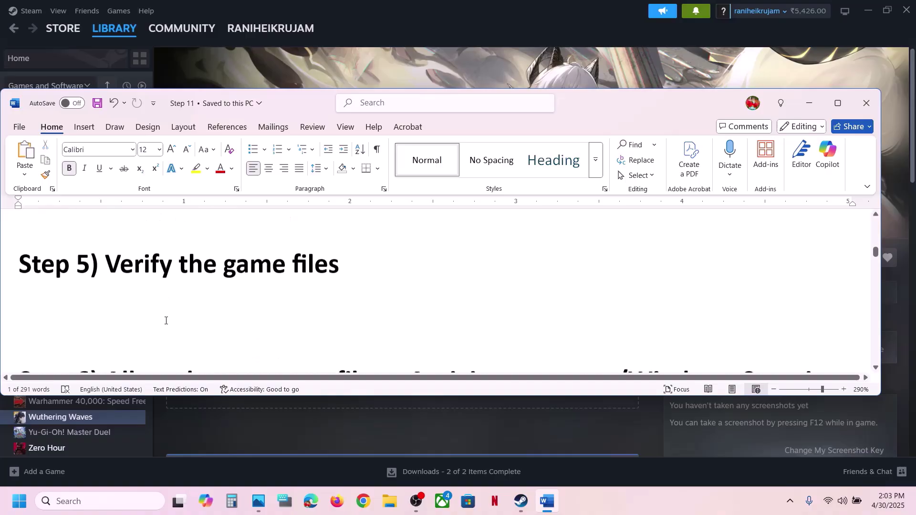
left_click(431, 42)
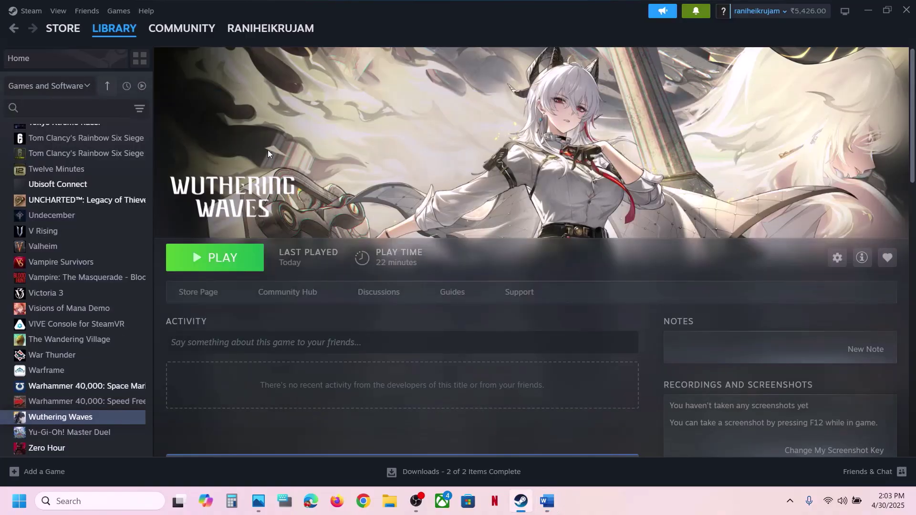
right_click(44, 416)
left_click(74, 400)
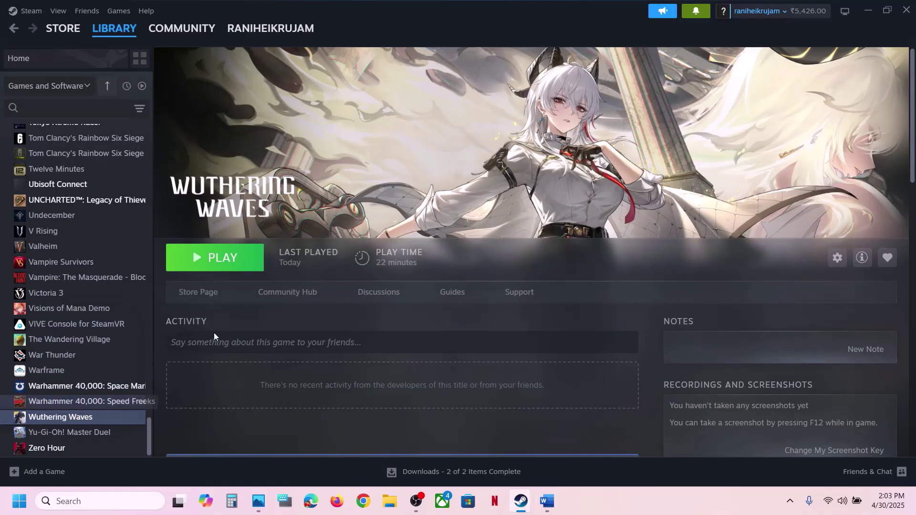
left_click(248, 180)
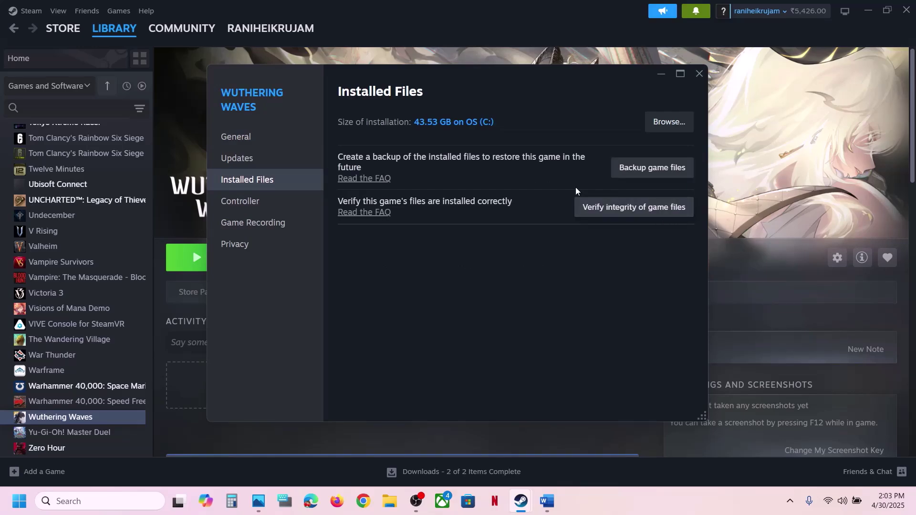
left_click(700, 75)
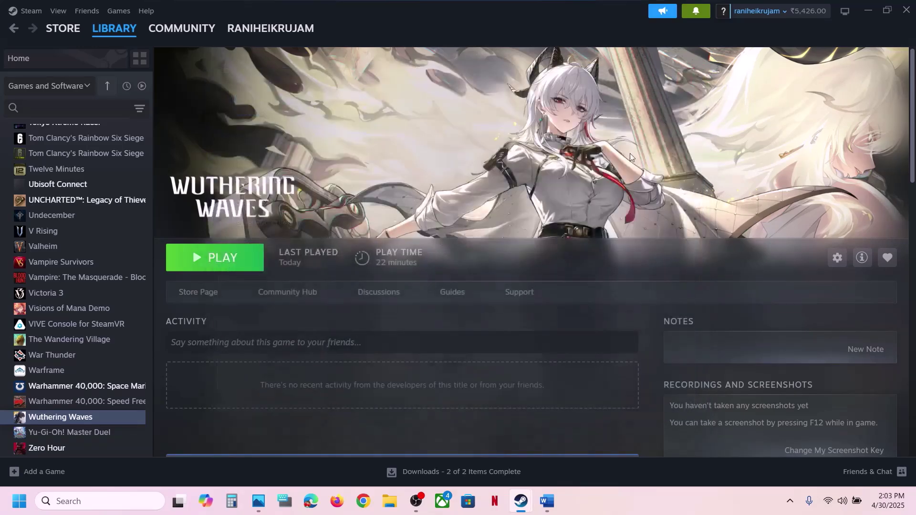
left_click(626, 508)
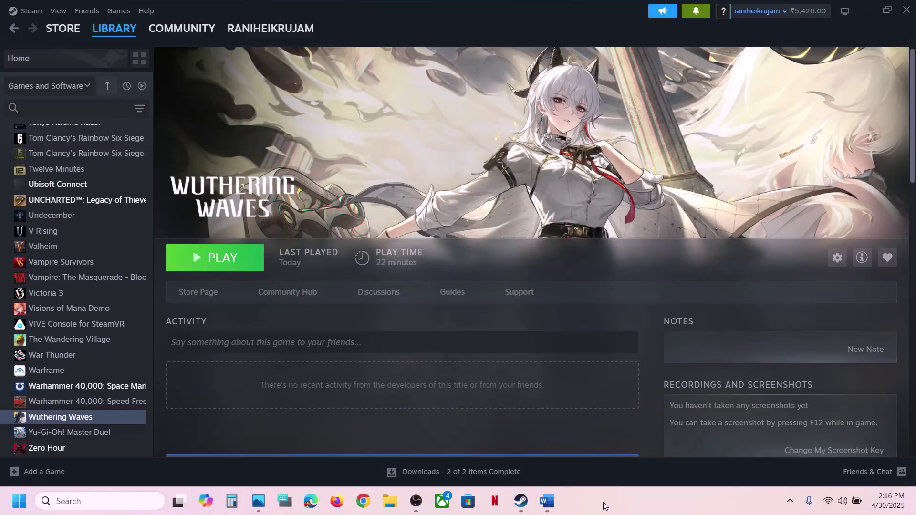
Review Step 6 in the Word notes about allowing the game exe through Windows.
left_click(554, 504)
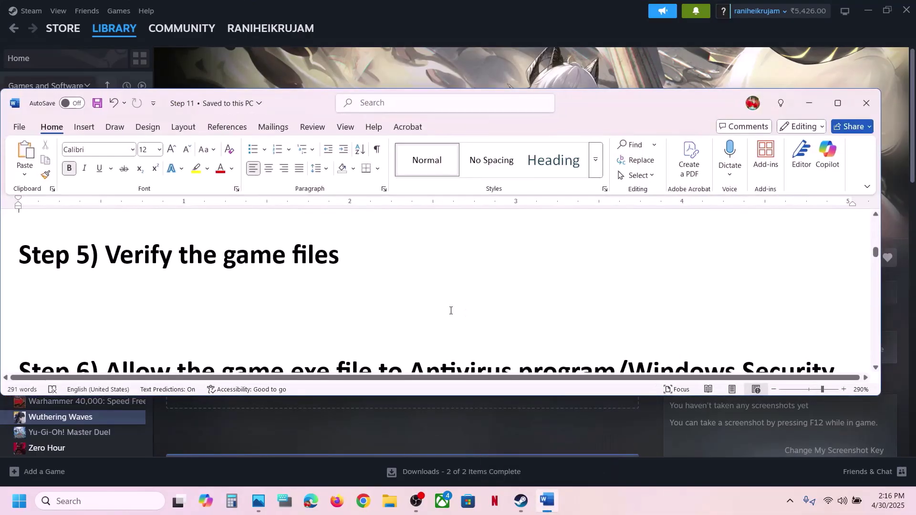
scroll(451, 311, "down", 5)
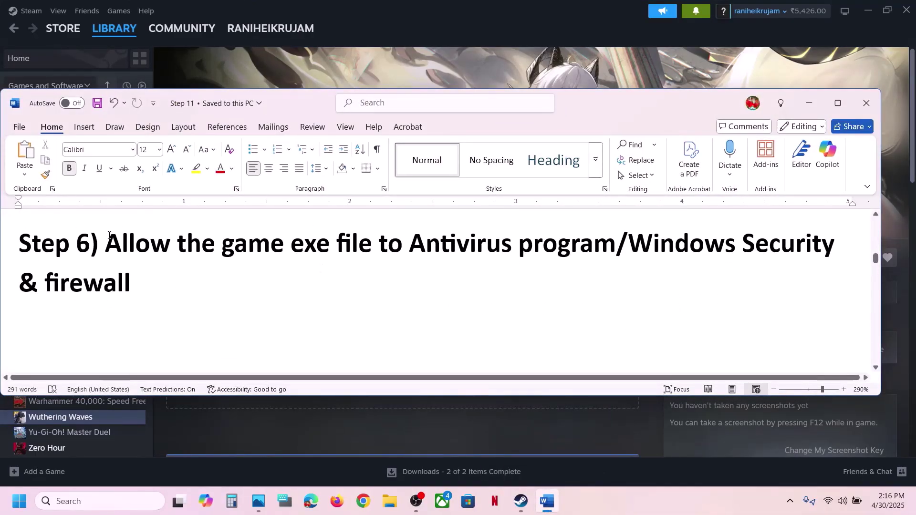
left_click_drag(109, 235, 574, 248)
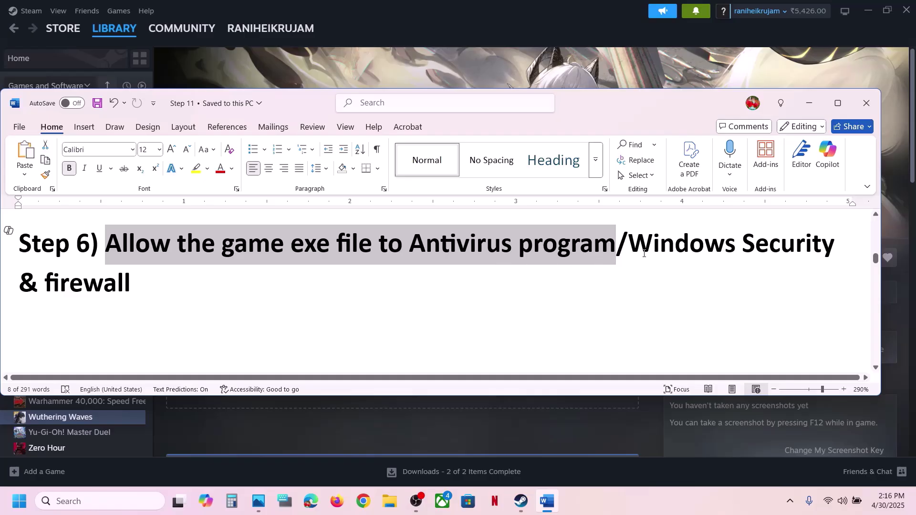
double_click(630, 245)
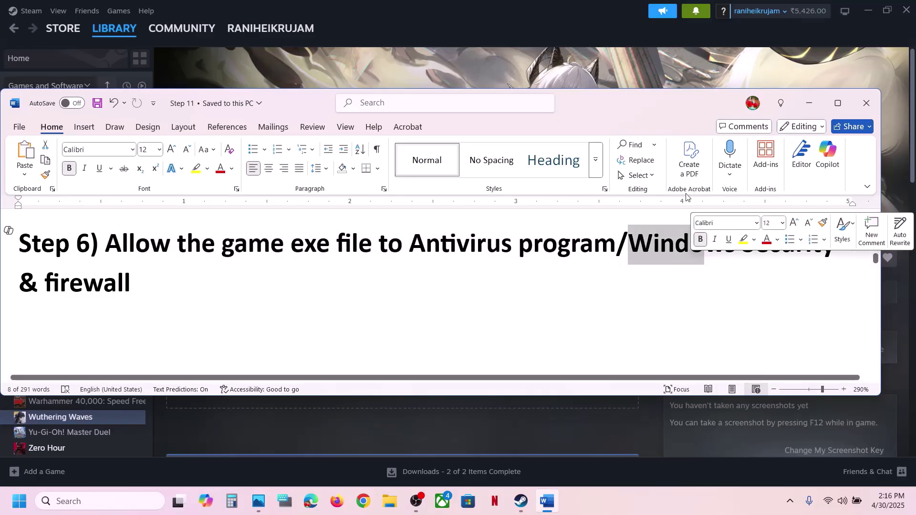
Open Windows Settings with Win+I at the Privacy & security page.
left_click(557, 82)
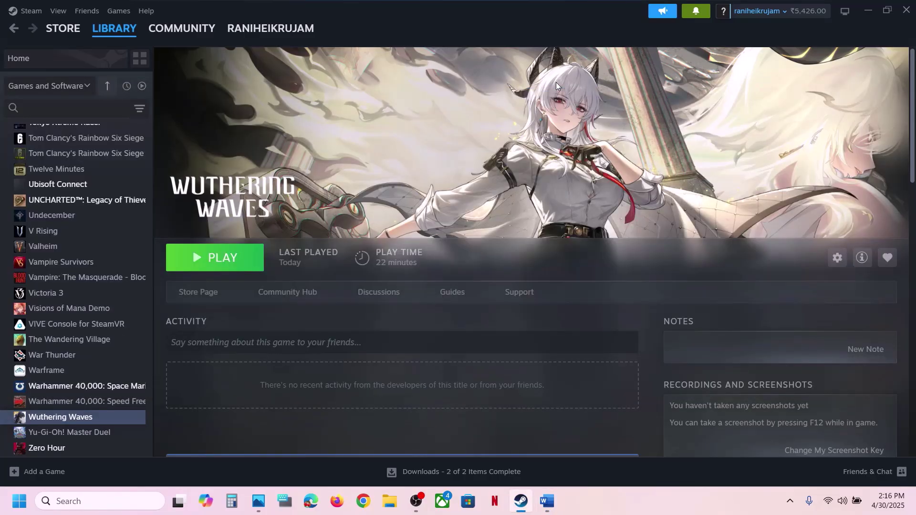
key("super+i")
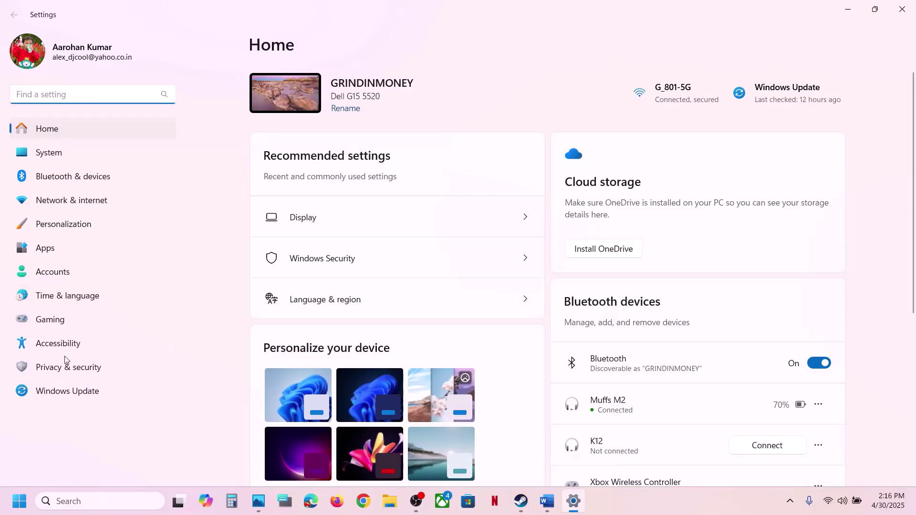
left_click(62, 371)
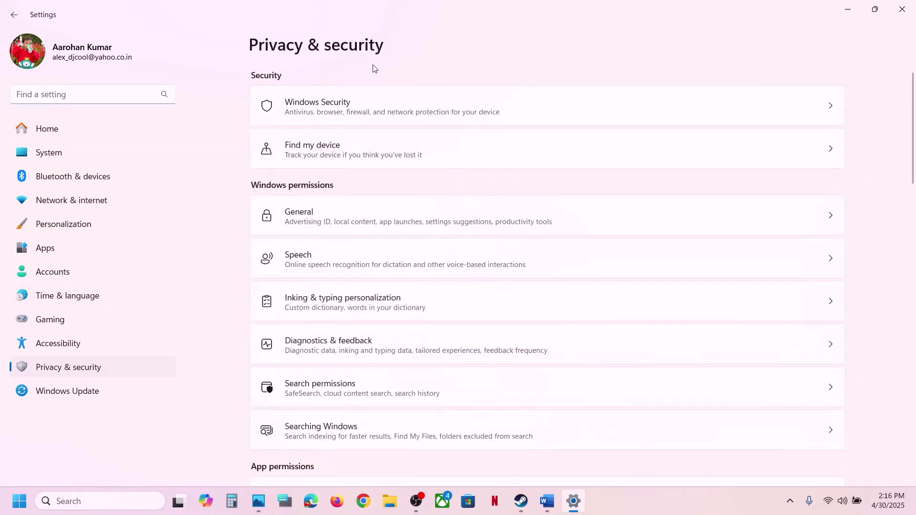
Open Ransomware protection's list of apps allowed through Controlled folder access.
left_click(416, 118)
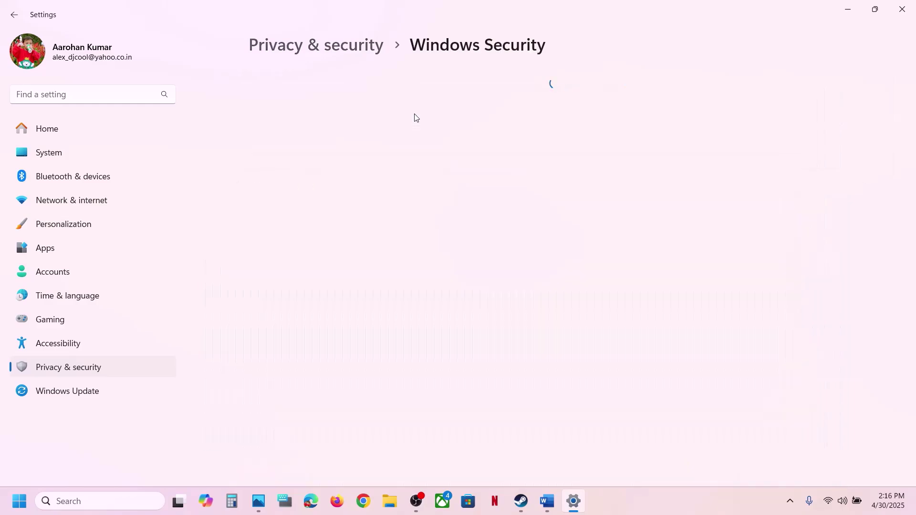
left_click(341, 174)
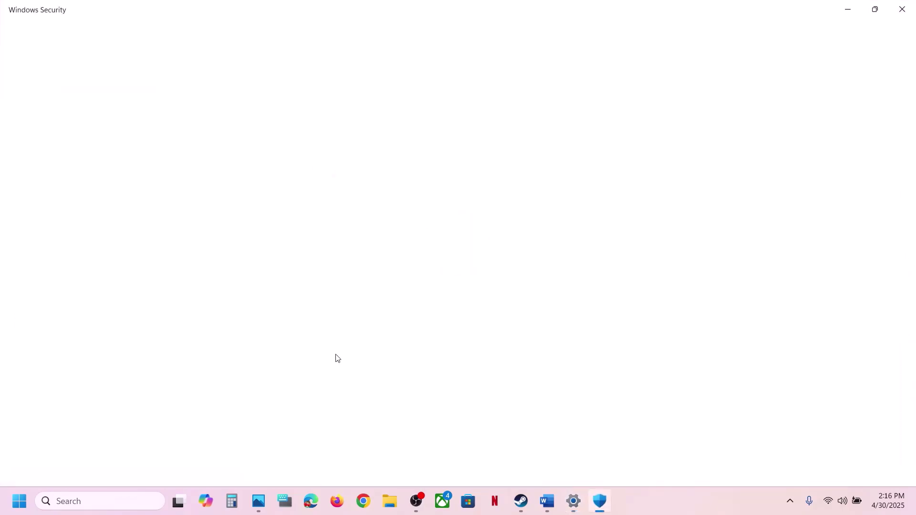
scroll(338, 358, "down", 3)
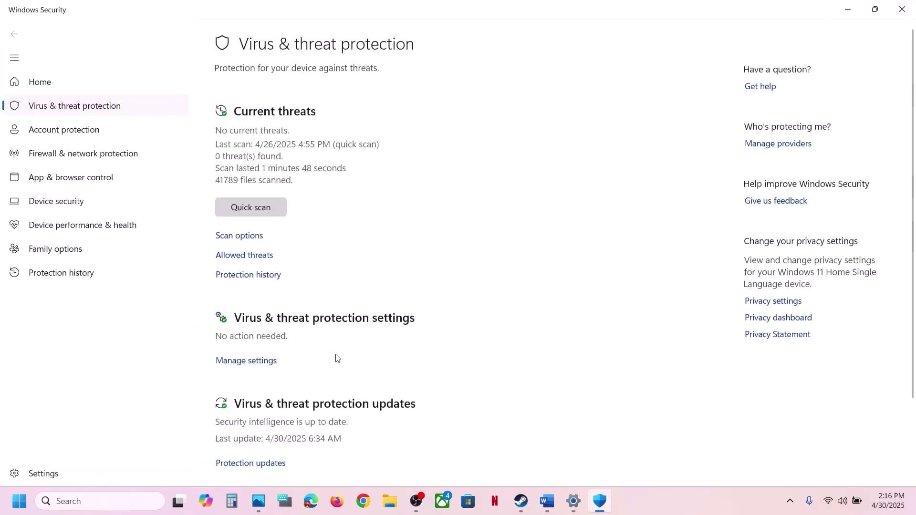
left_click(303, 451)
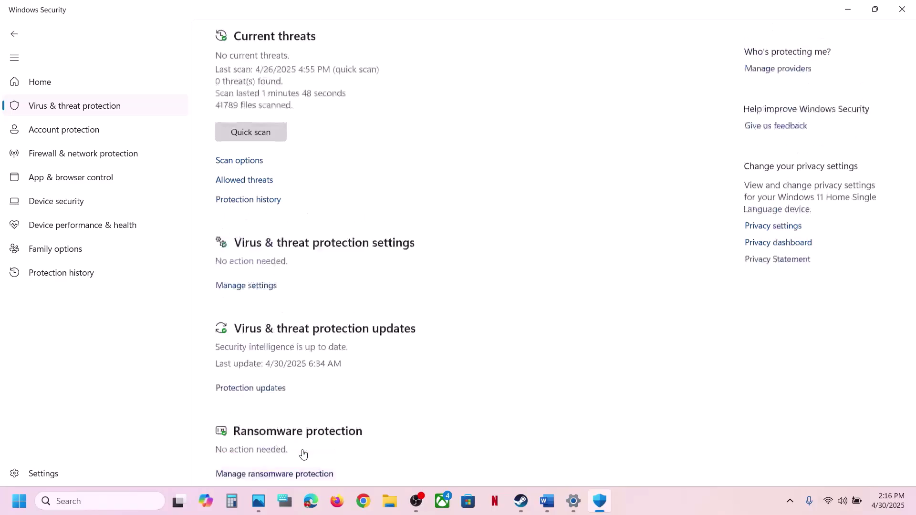
left_click(318, 253)
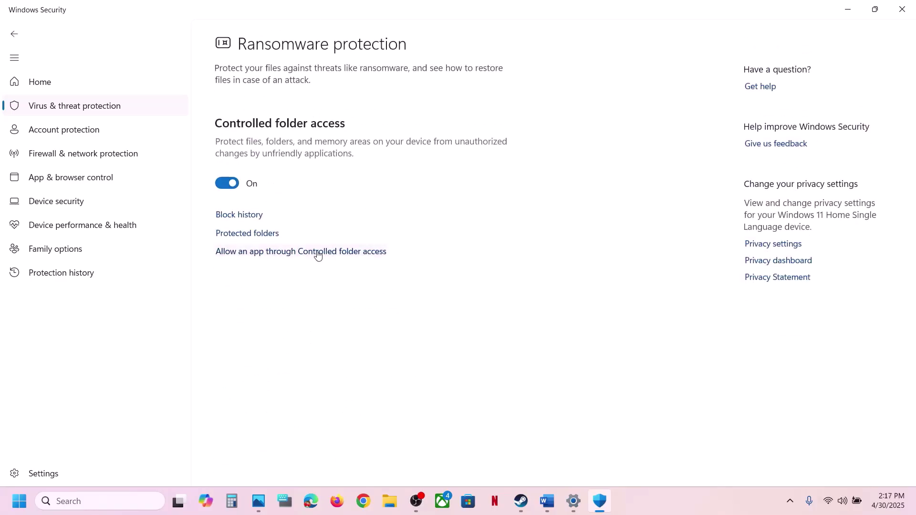
scroll(282, 196, "down", 3)
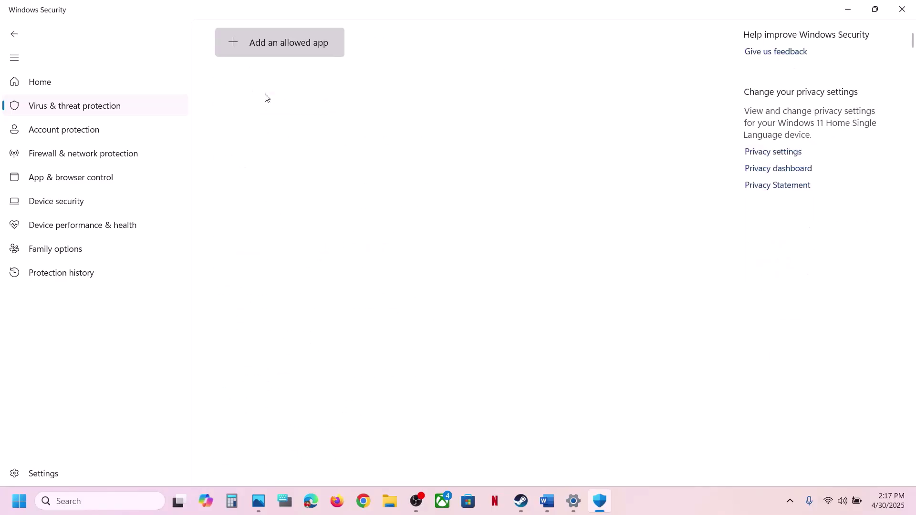
Allow the Wuthering Waves launcher executable through Controlled folder access.
left_click(275, 45)
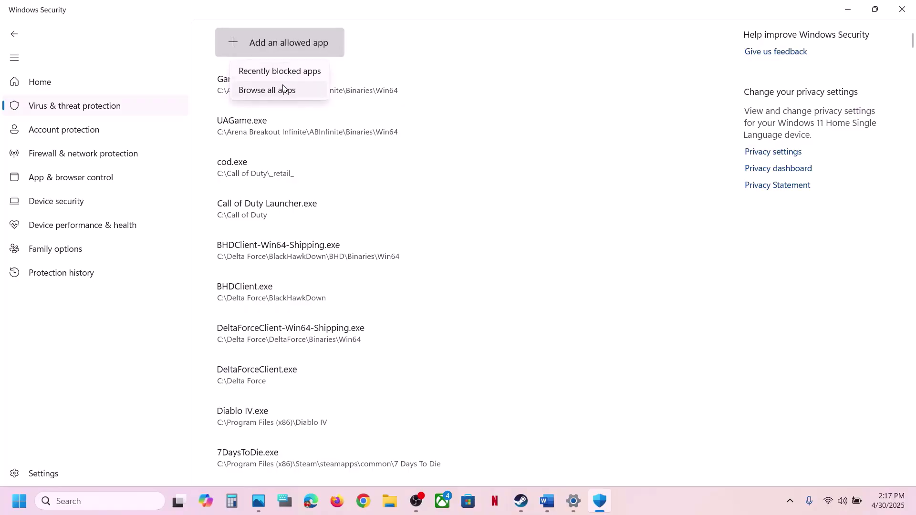
left_click(282, 89)
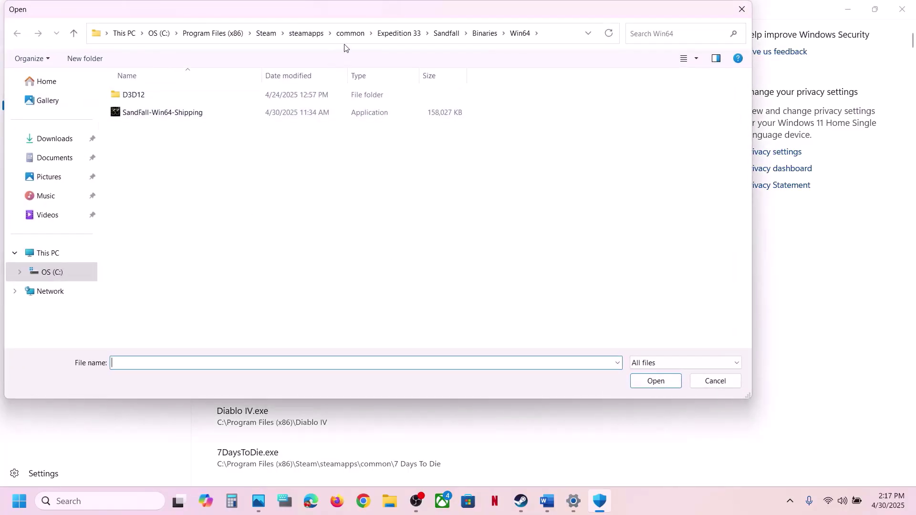
left_click(349, 34)
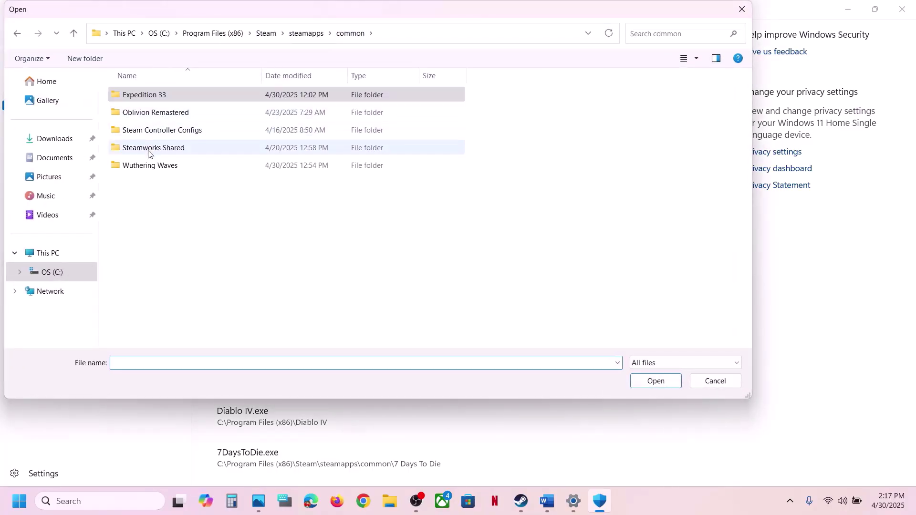
double_click(146, 166)
left_click(494, 32)
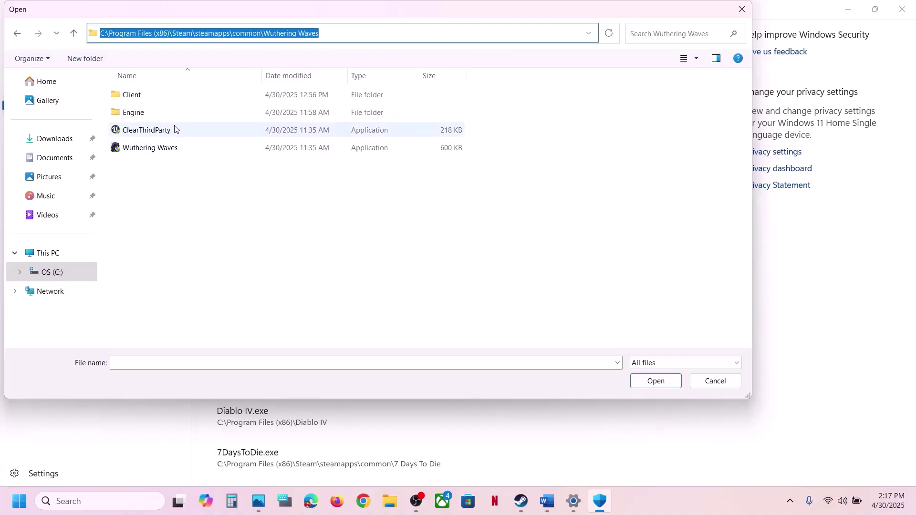
left_click(155, 150)
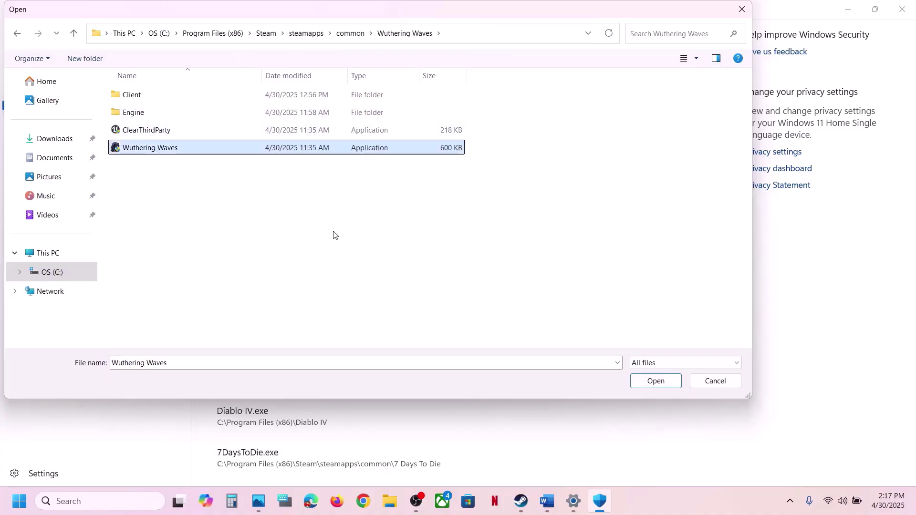
left_click(647, 383)
Also allow Client-Win64-Shipping.exe from Client\Binaries\Win64.
left_click(274, 54)
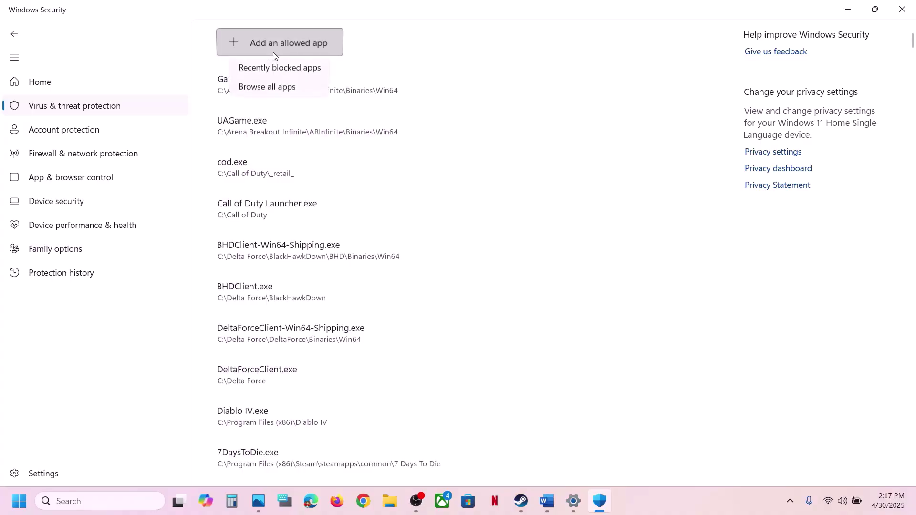
left_click(288, 89)
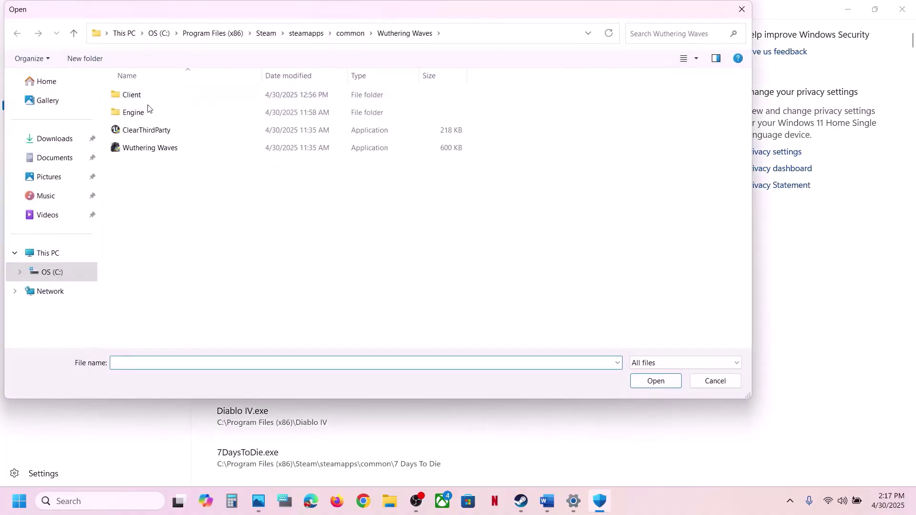
double_click(129, 96)
left_click(133, 100)
double_click(133, 97)
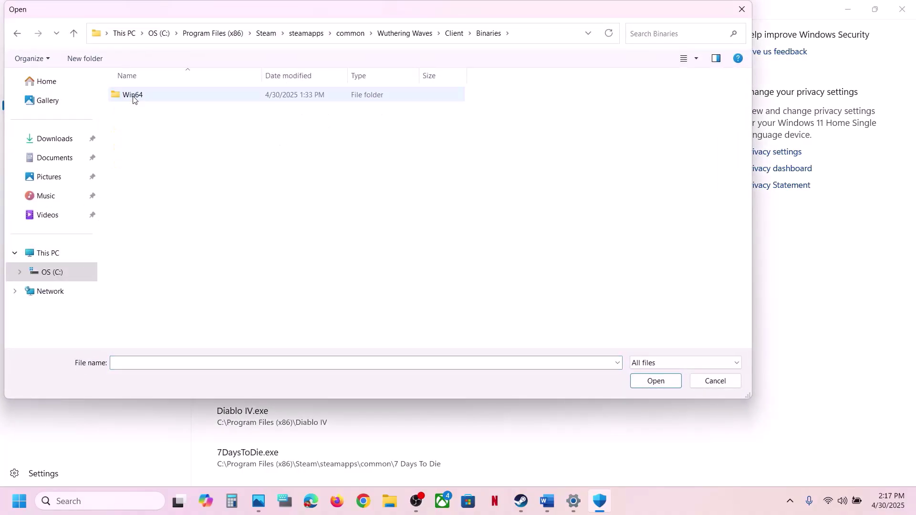
double_click(133, 95)
left_click(148, 254)
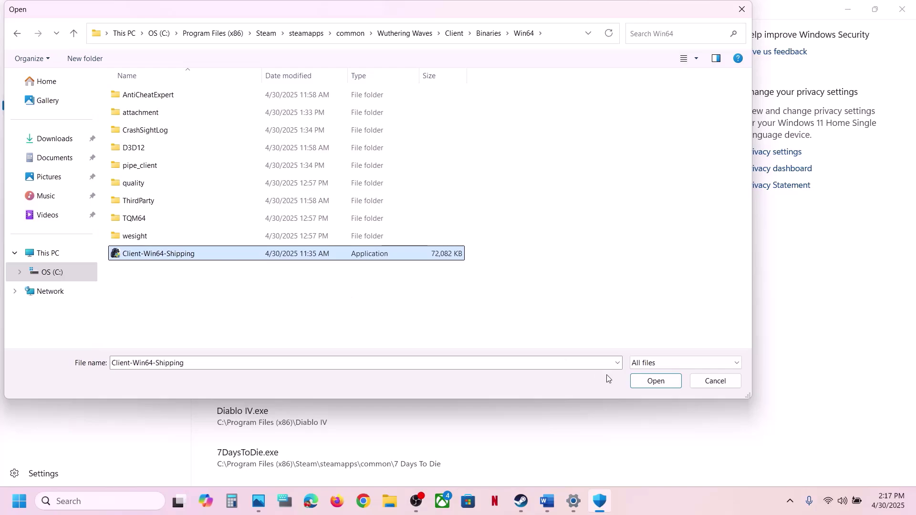
left_click(648, 381)
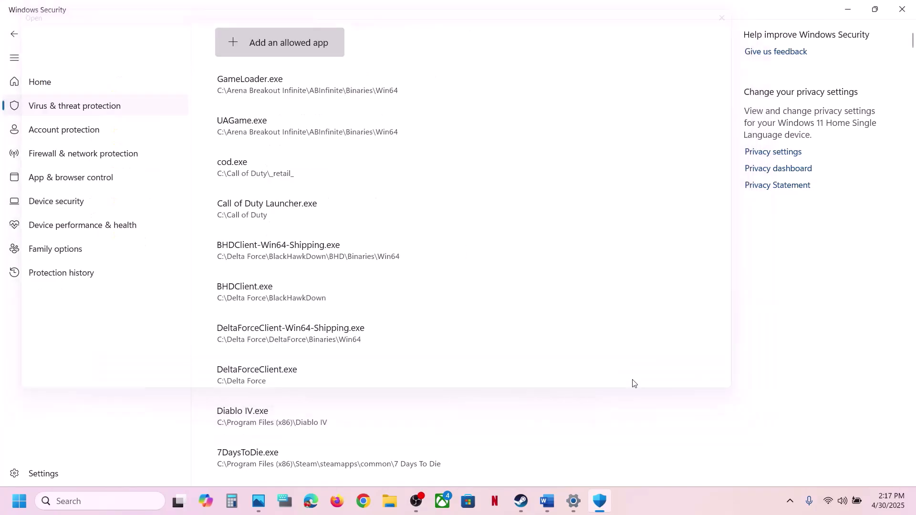
left_click(132, 496)
Open Windows Defender Firewall's allowed apps list in Control Panel and unlock it for changes.
type("control4")
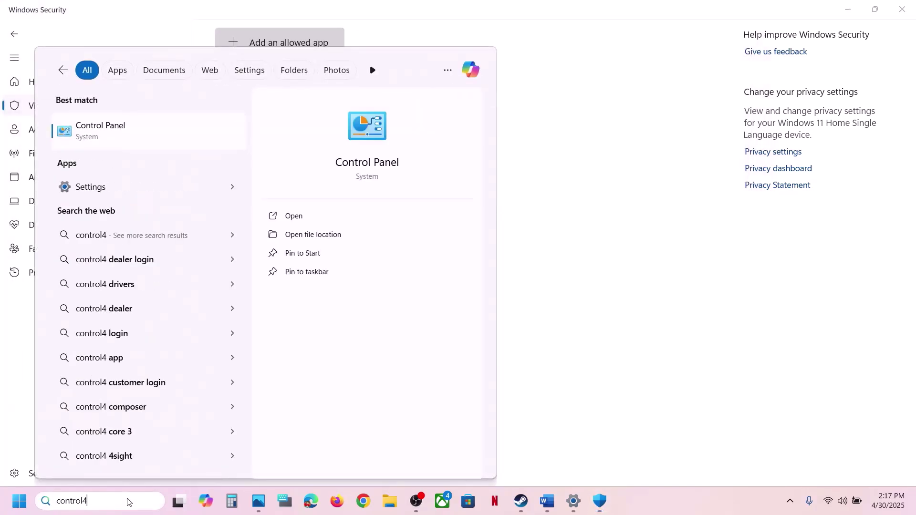
key("Return")
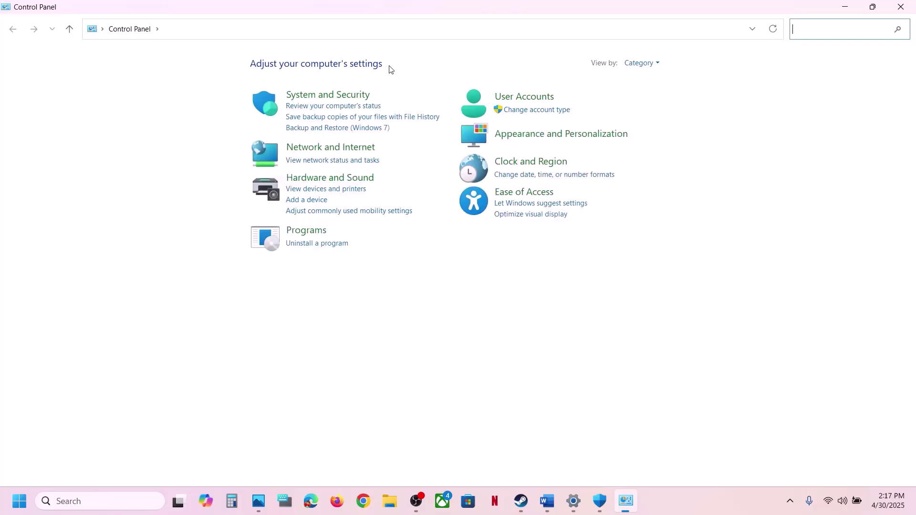
left_click(338, 94)
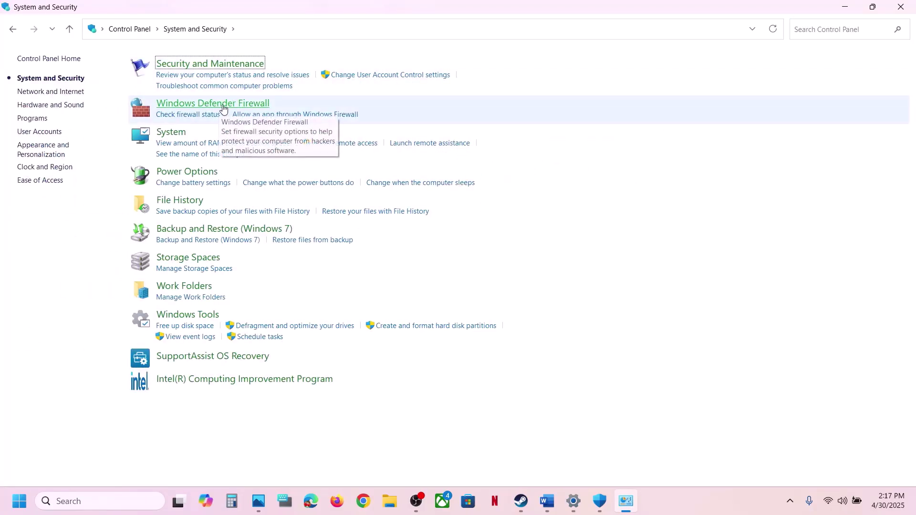
left_click(231, 108)
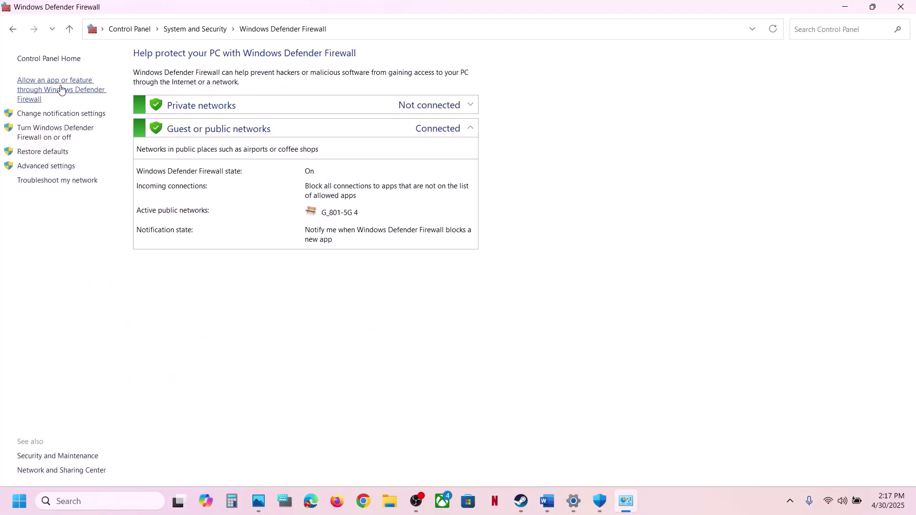
left_click(65, 91)
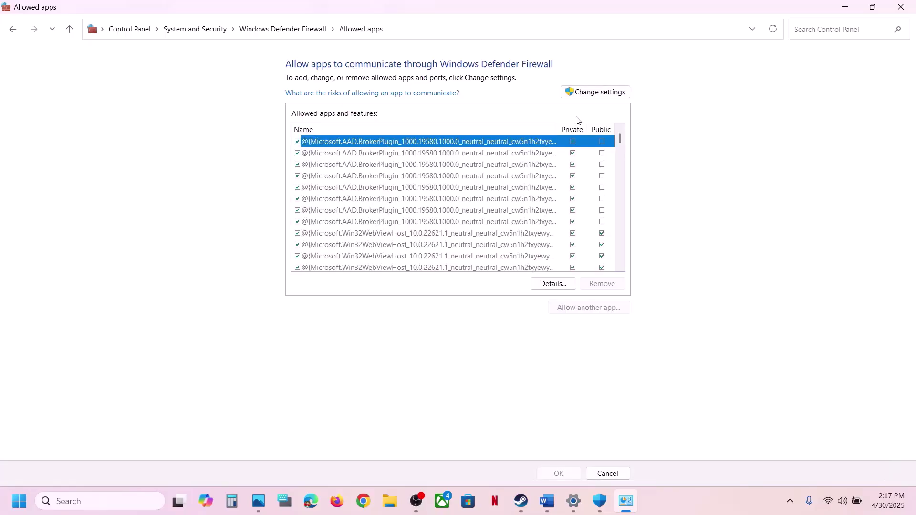
left_click(607, 93)
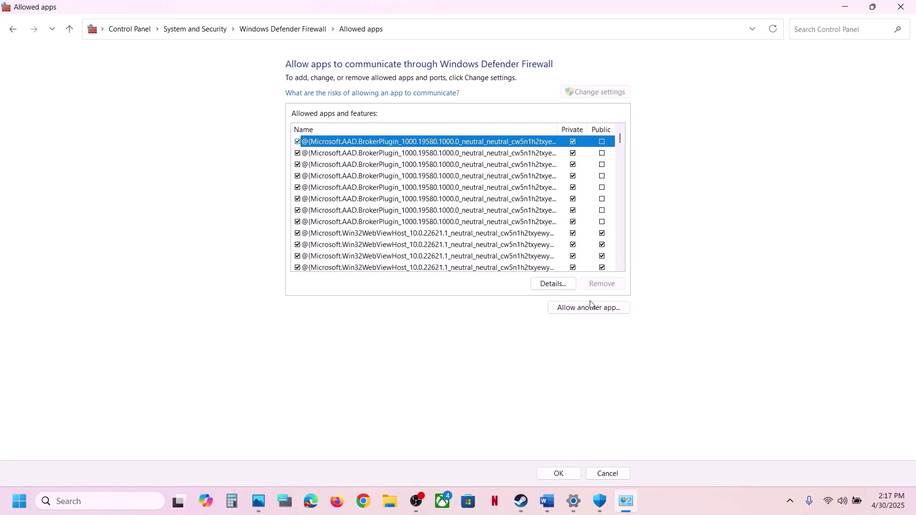
Try adding the Wuthering Waves launcher to the firewall, which turns out to be already listed.
left_click(591, 307)
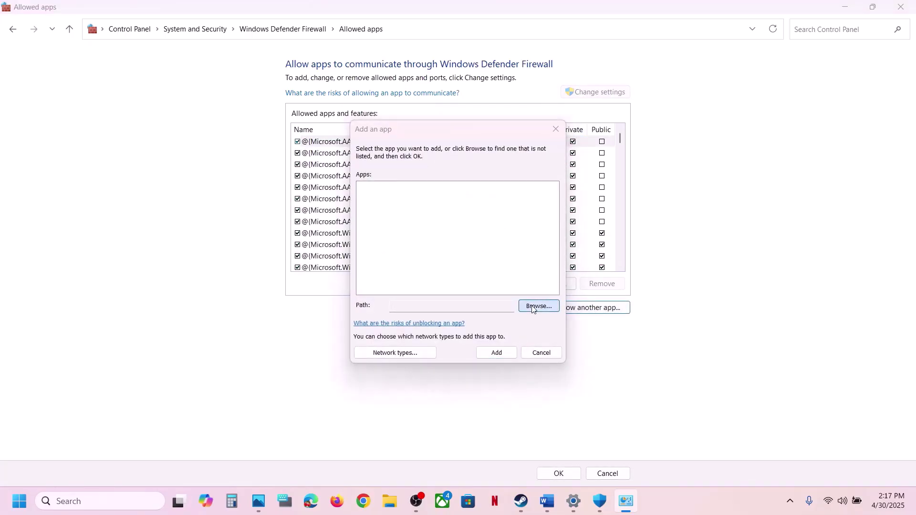
left_click(533, 307)
left_click(561, 144)
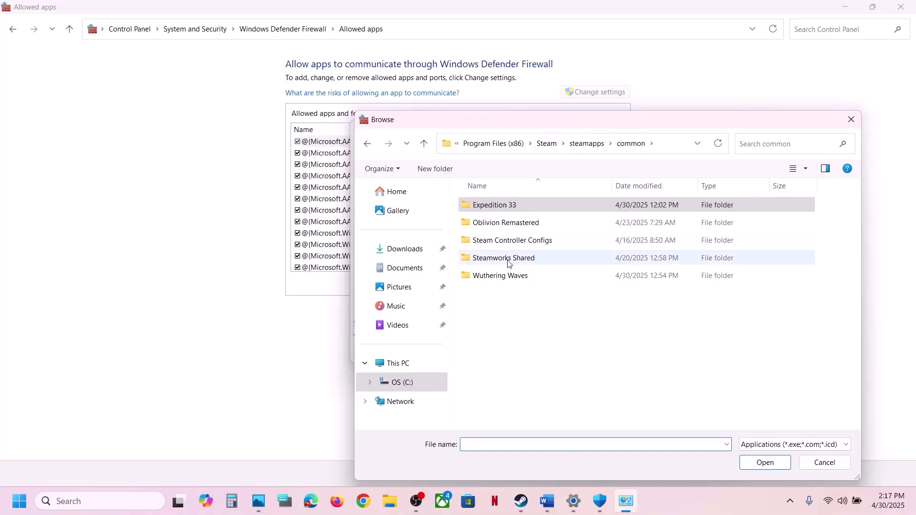
double_click(498, 276)
left_click(501, 258)
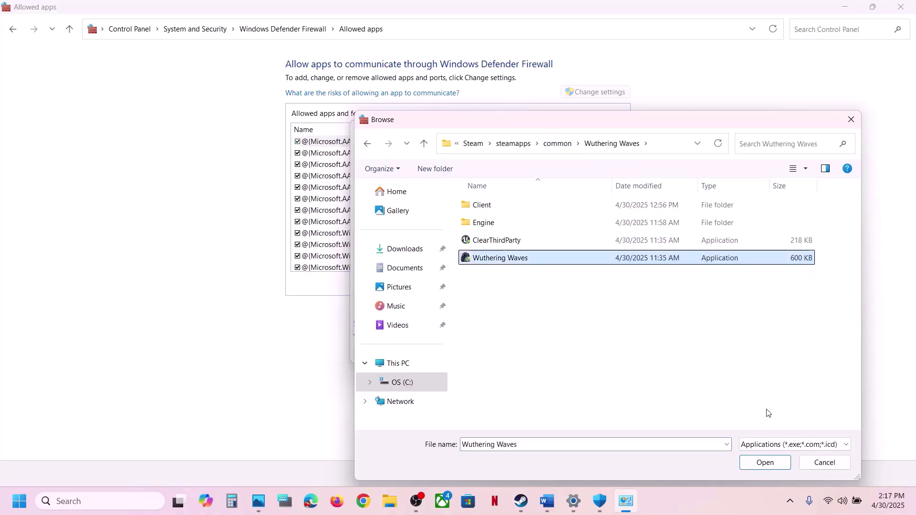
left_click(764, 463)
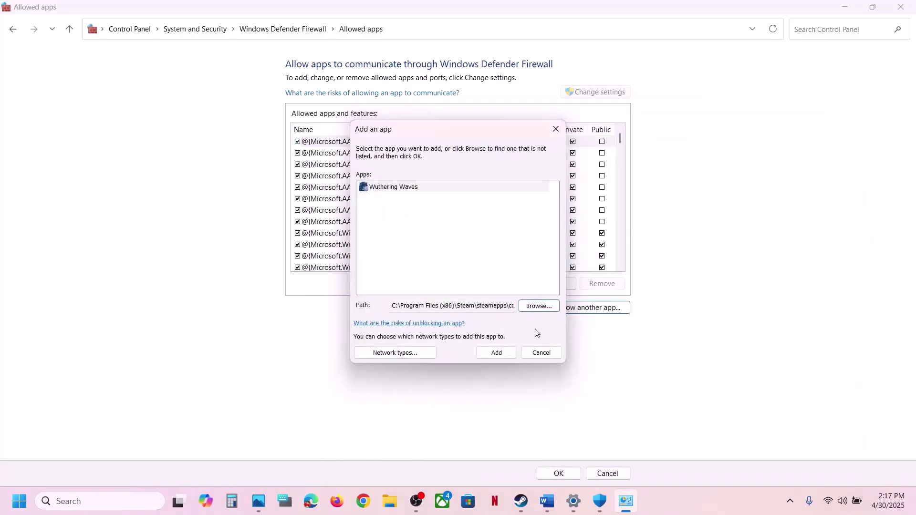
left_click(496, 352)
left_click(528, 294)
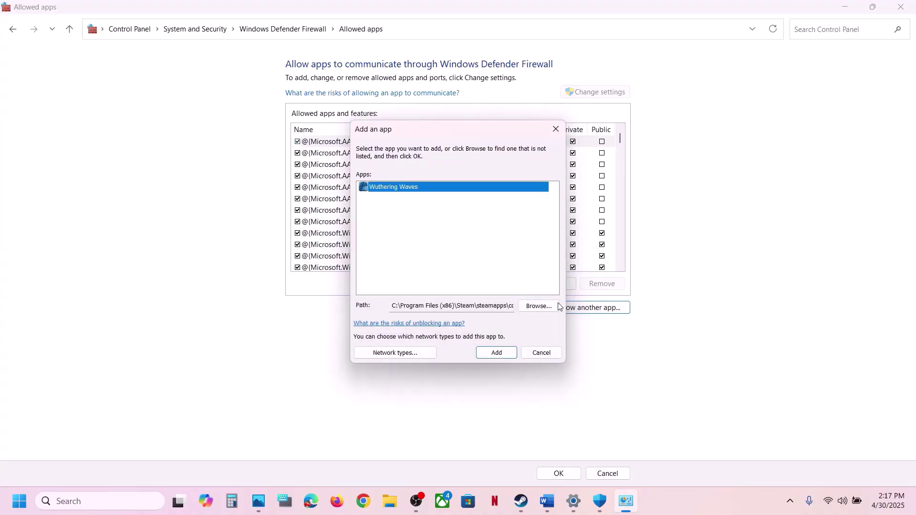
Add Client-Win64-Shipping.exe from Client\Binaries\Win64 to the firewall's allowed apps.
left_click(545, 305)
double_click(484, 205)
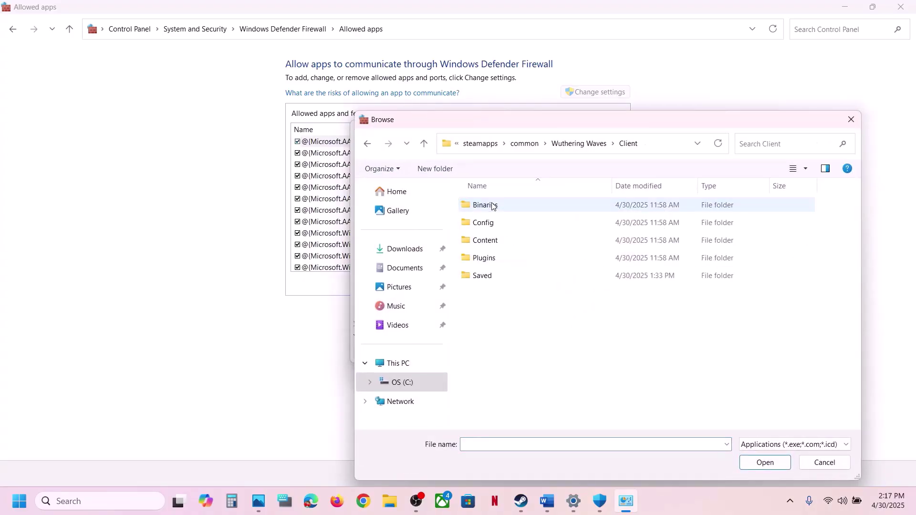
double_click(489, 205)
double_click(489, 205)
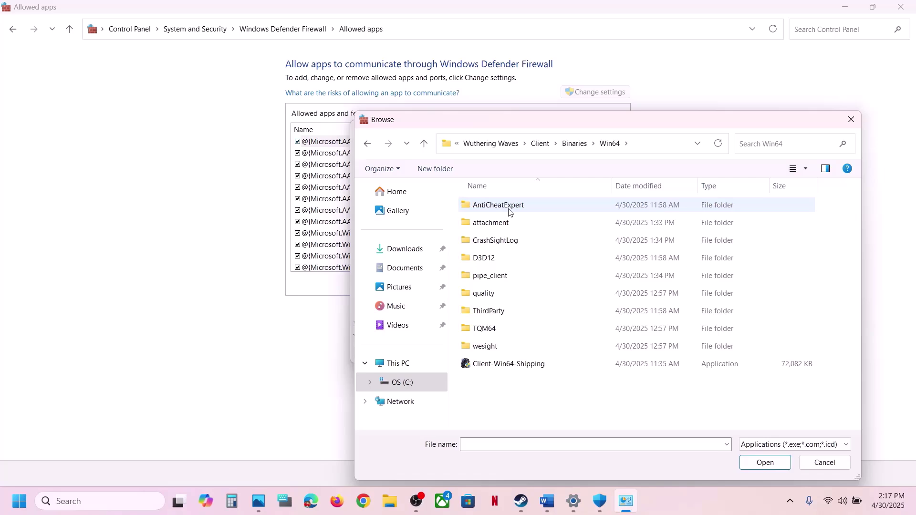
left_click(519, 361)
left_click(750, 463)
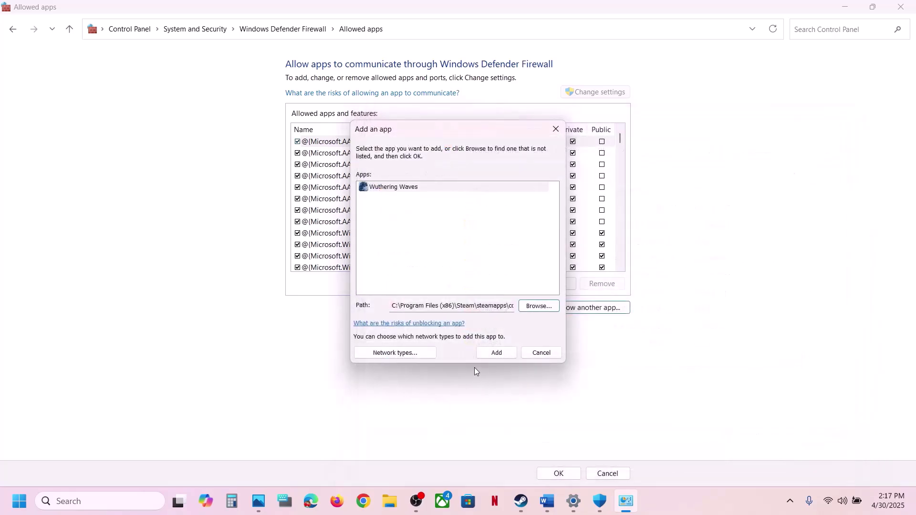
left_click(496, 353)
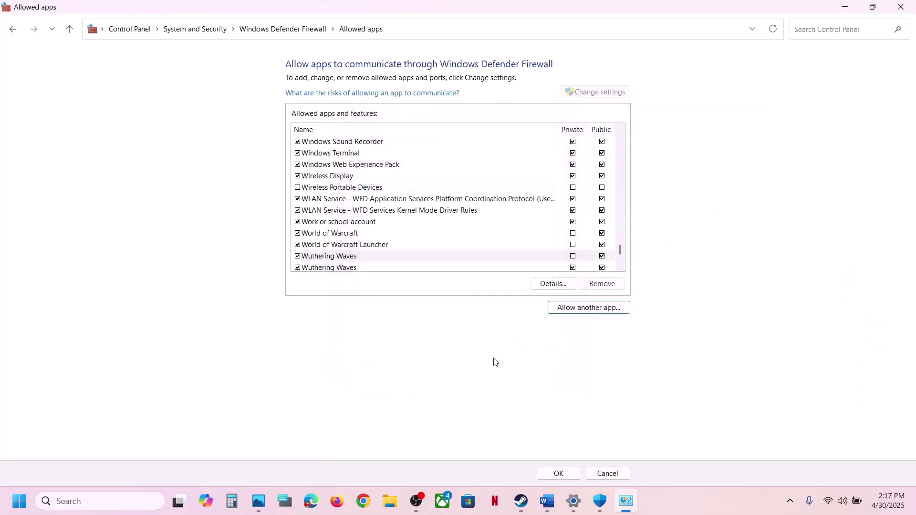
left_click(341, 258)
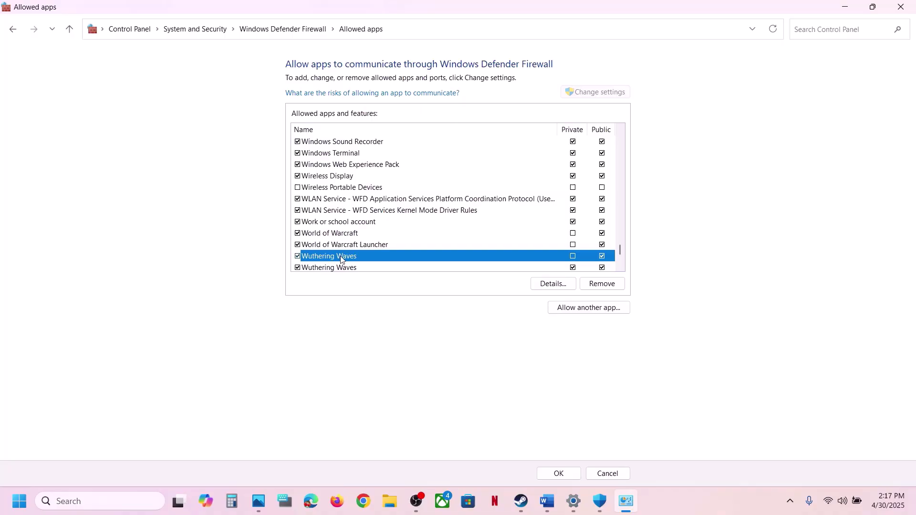
Close the firewall, Windows Security and Settings windows.
left_click(907, 9)
left_click(904, 8)
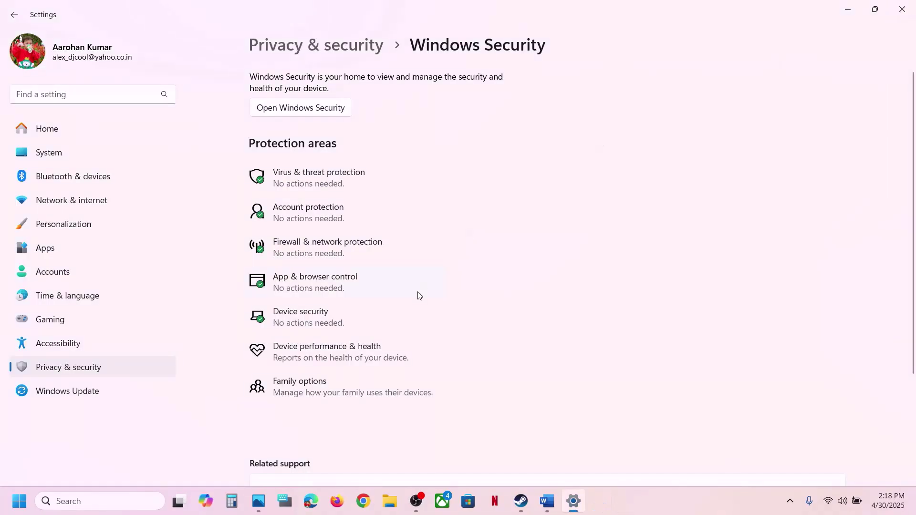
left_click(904, 7)
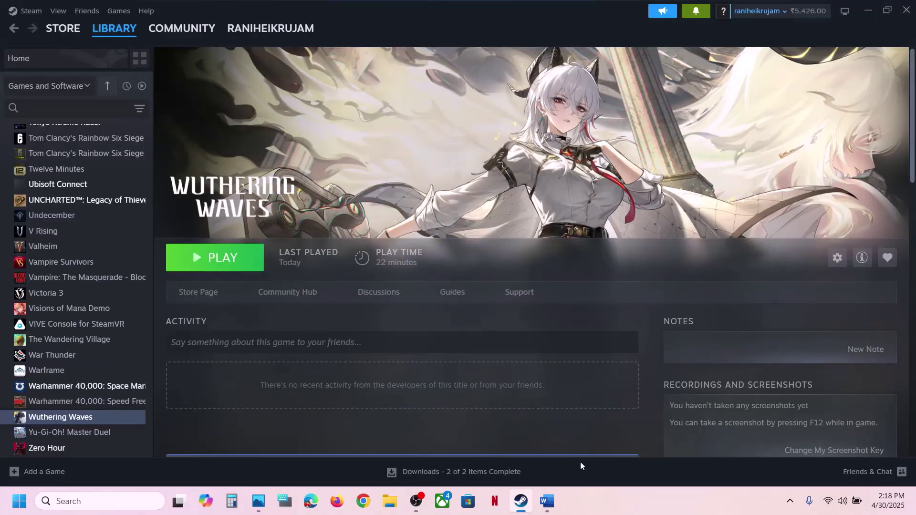
Review Step 7 in the Word guide, then bring up Wuthering Waves' options in Steam.
left_click(556, 505)
scroll(396, 331, "down", 5)
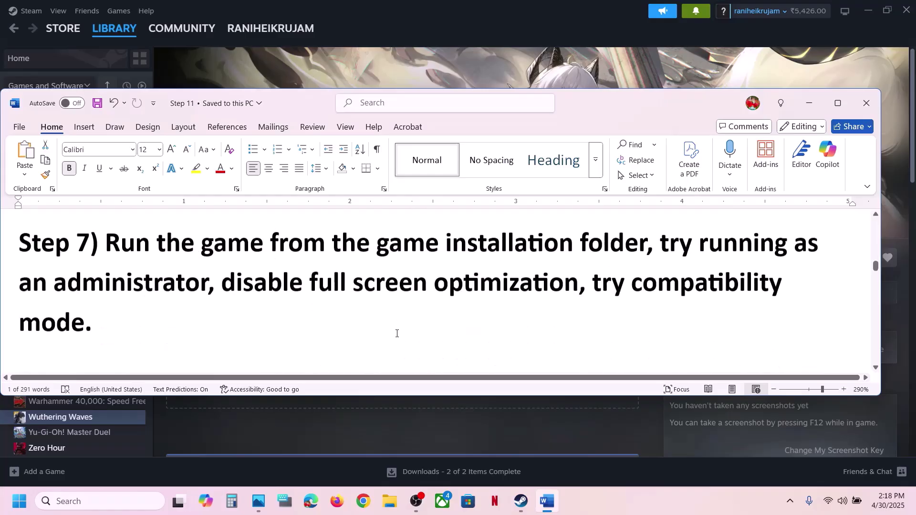
left_click_drag(103, 241, 302, 288)
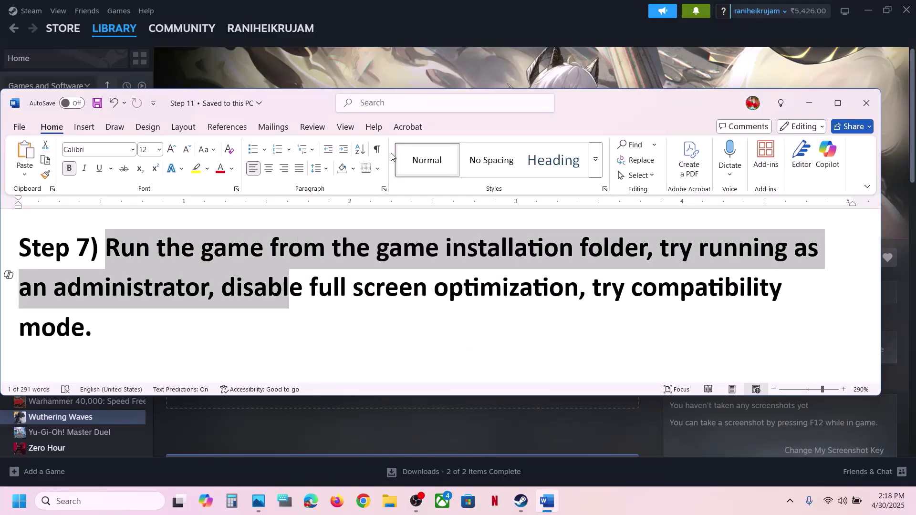
left_click(393, 67)
right_click(61, 416)
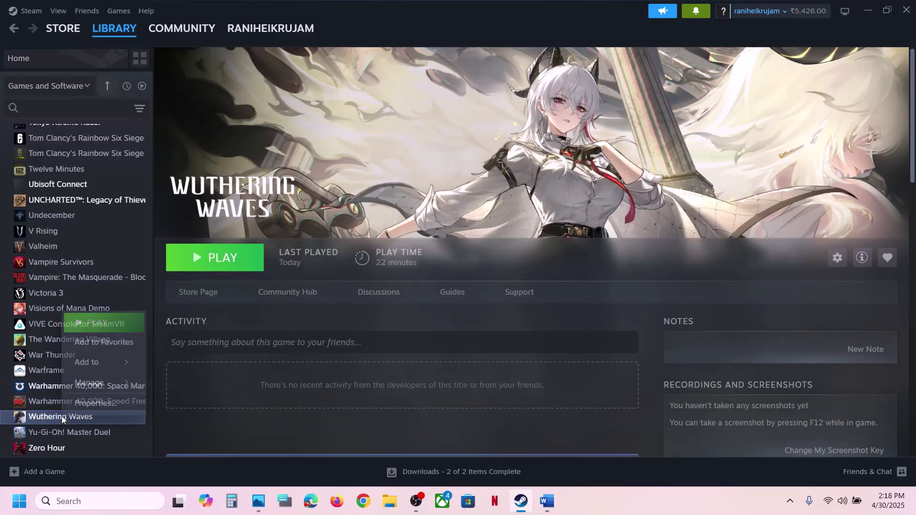
Open Wuthering Waves' local files and browse to Client\Binaries\Win64.
mouse_move(105, 381)
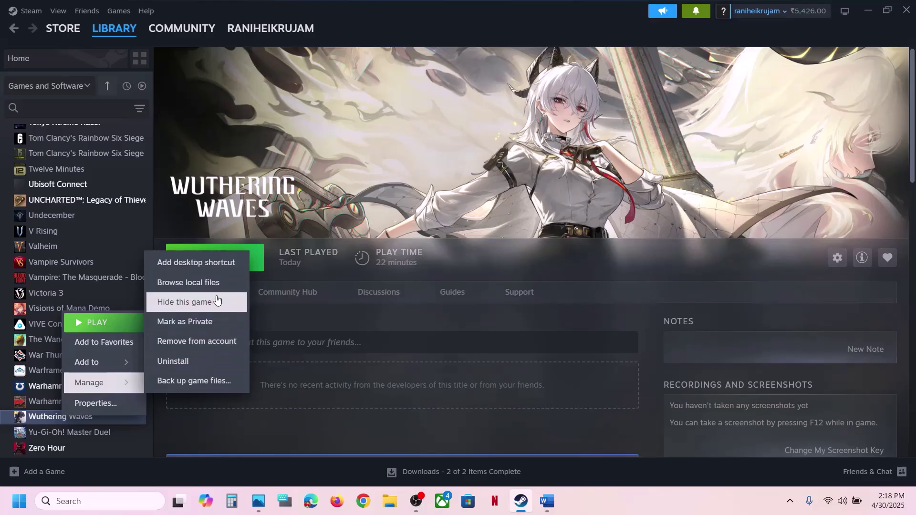
left_click(208, 288)
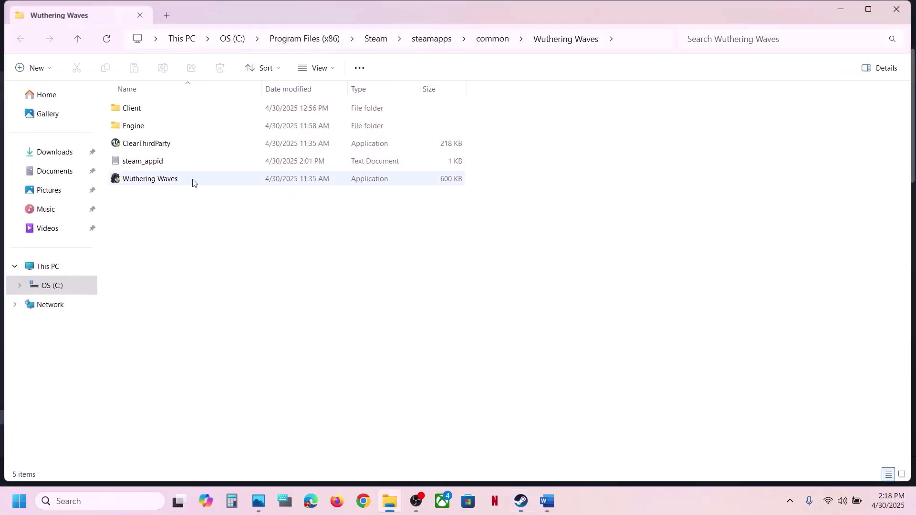
double_click(131, 109)
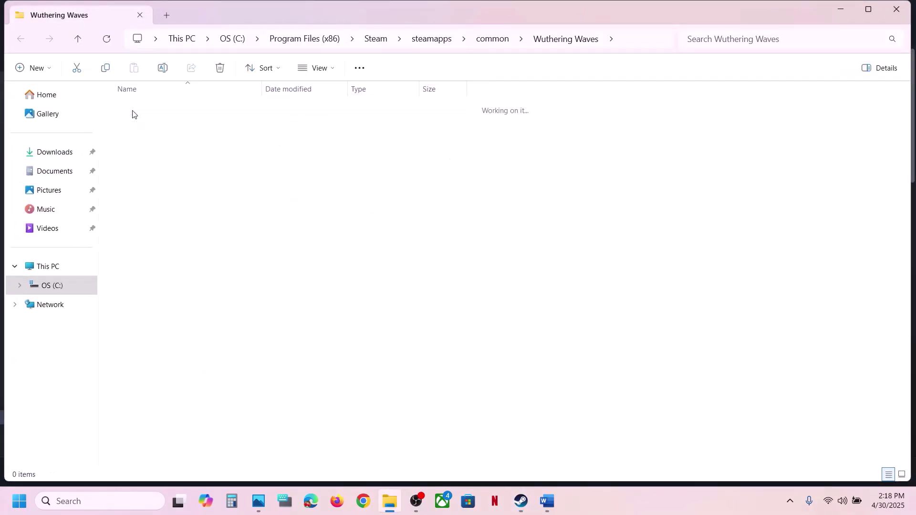
double_click(133, 110)
double_click(133, 111)
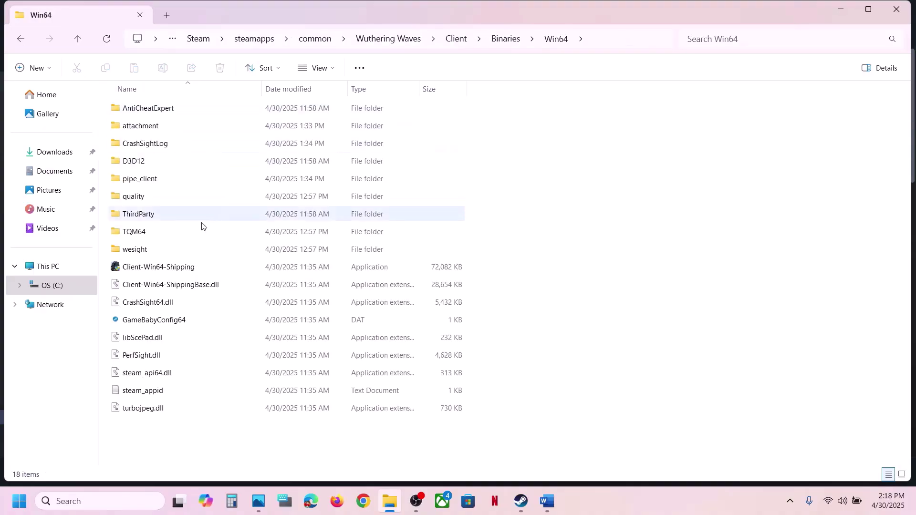
Set Client-Win64-Shipping to run as administrator in its compatibility properties.
right_click(164, 266)
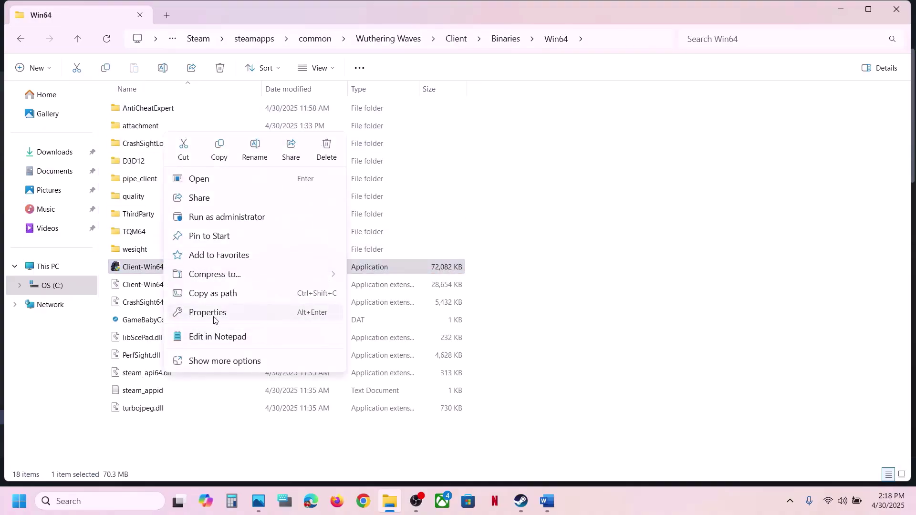
left_click(210, 313)
left_click(275, 190)
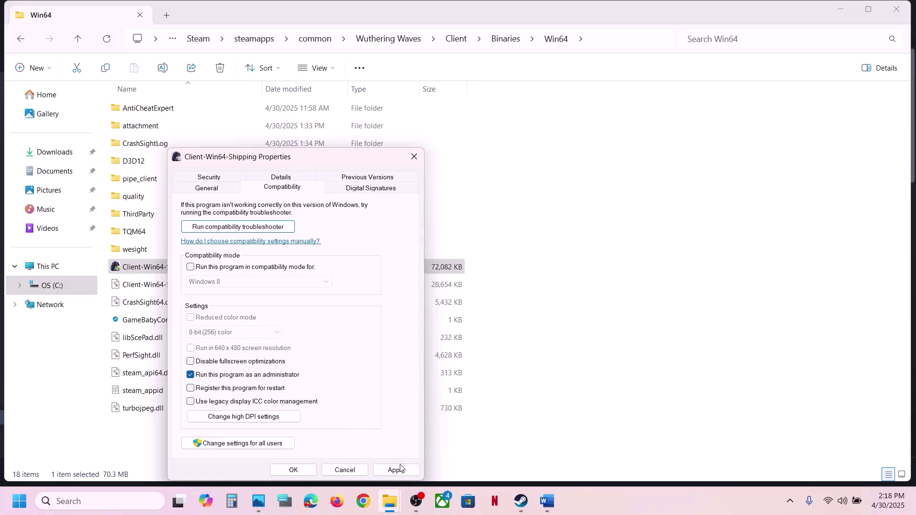
left_click(397, 470)
left_click(294, 470)
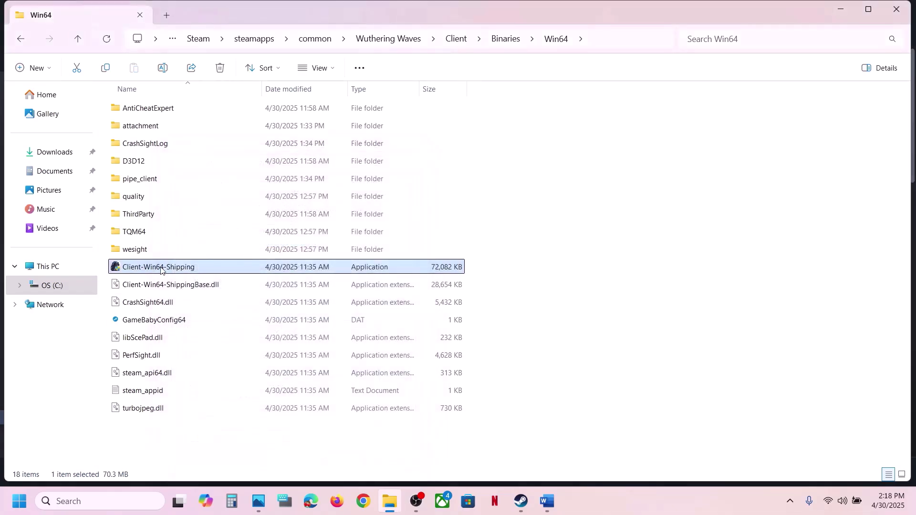
Enable Windows 7 compatibility mode for Client-Win64-Shipping and apply it.
right_click(187, 273)
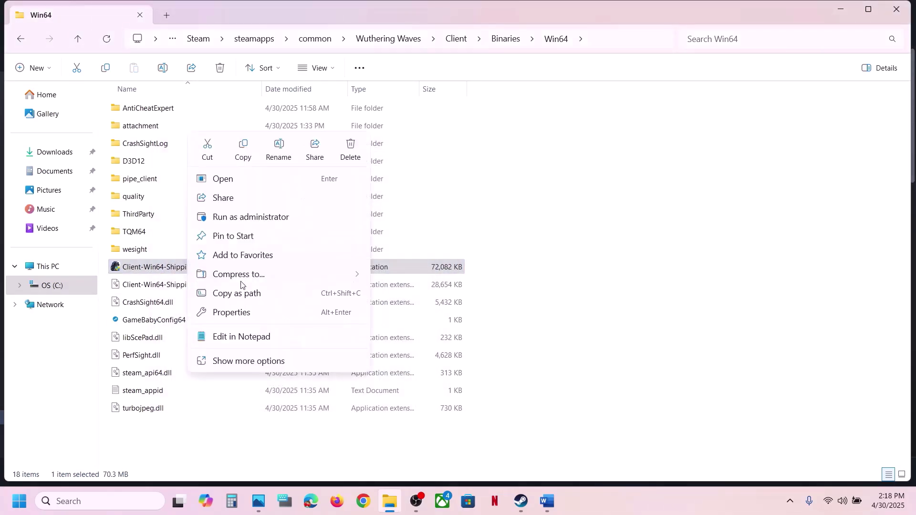
left_click(231, 313)
left_click(288, 188)
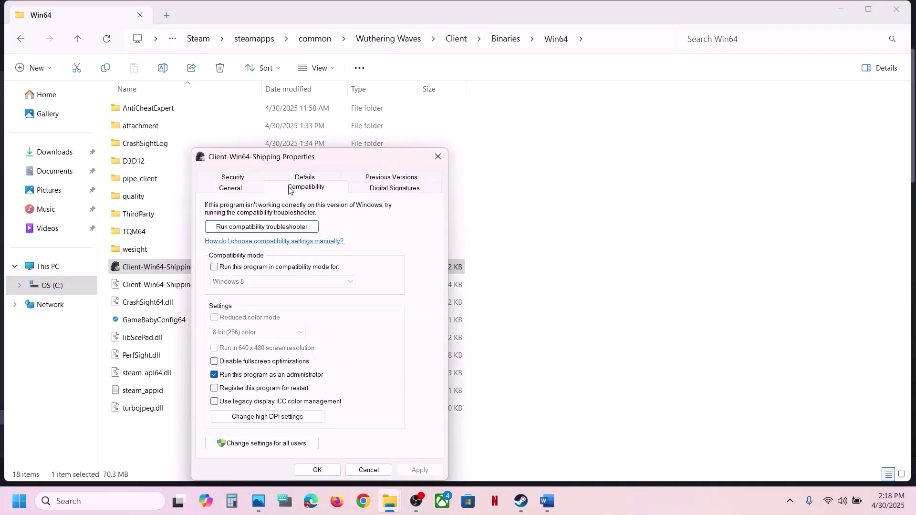
left_click(214, 268)
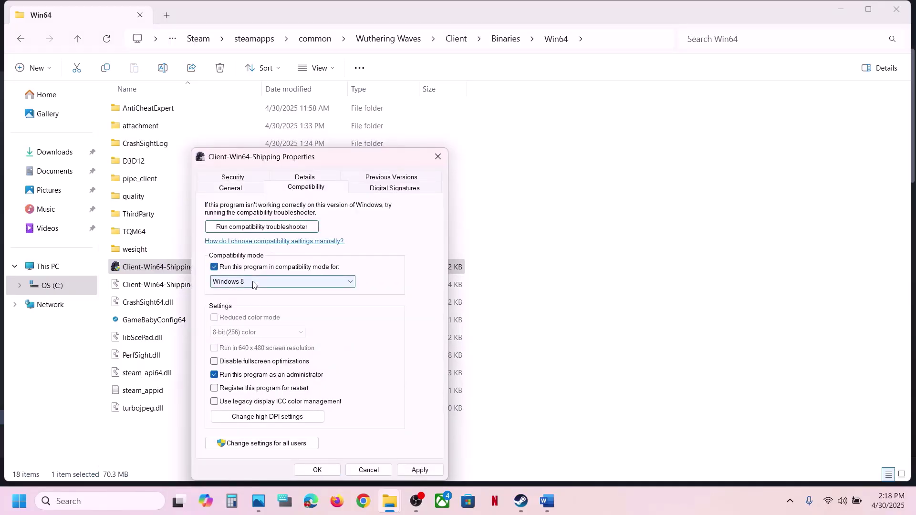
left_click(420, 470)
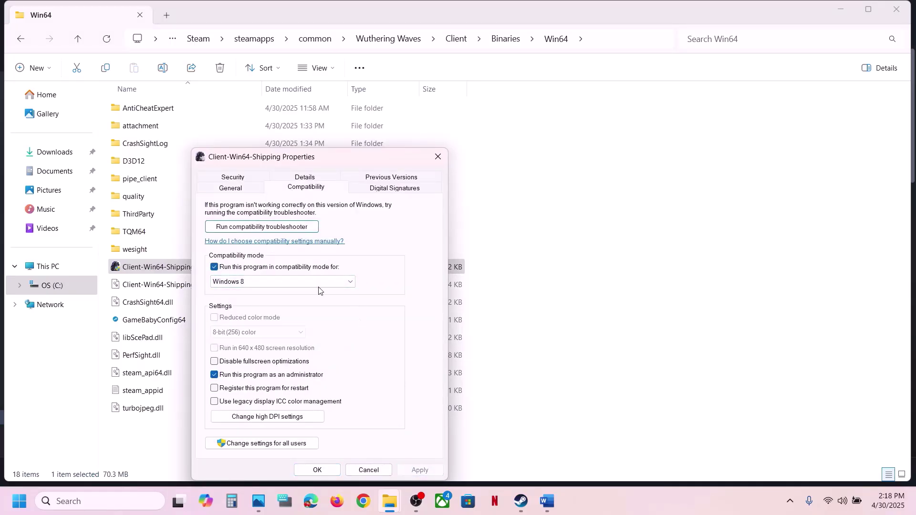
left_click(267, 282)
left_click(256, 316)
left_click(420, 470)
left_click(316, 470)
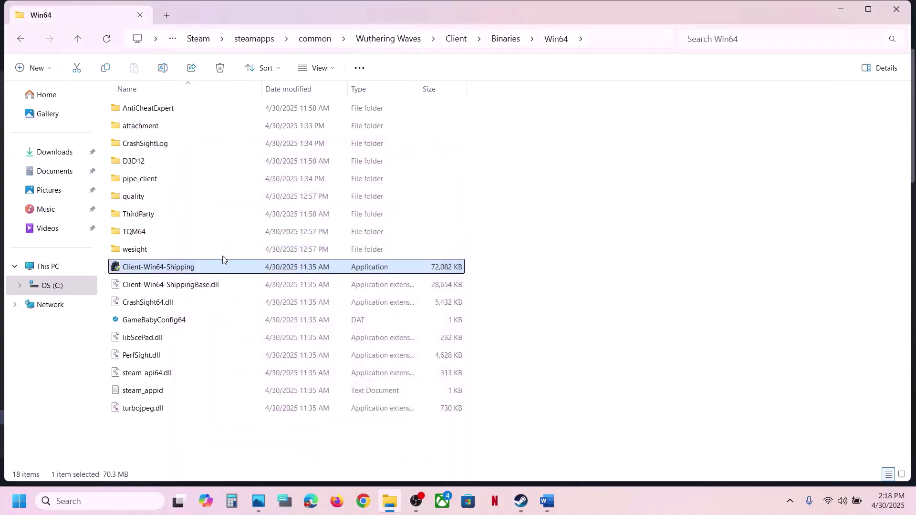
Go back up to the Wuthering Waves folder and down again to Client\Binaries\Win64.
left_click(82, 44)
left_click(83, 44)
left_click(82, 44)
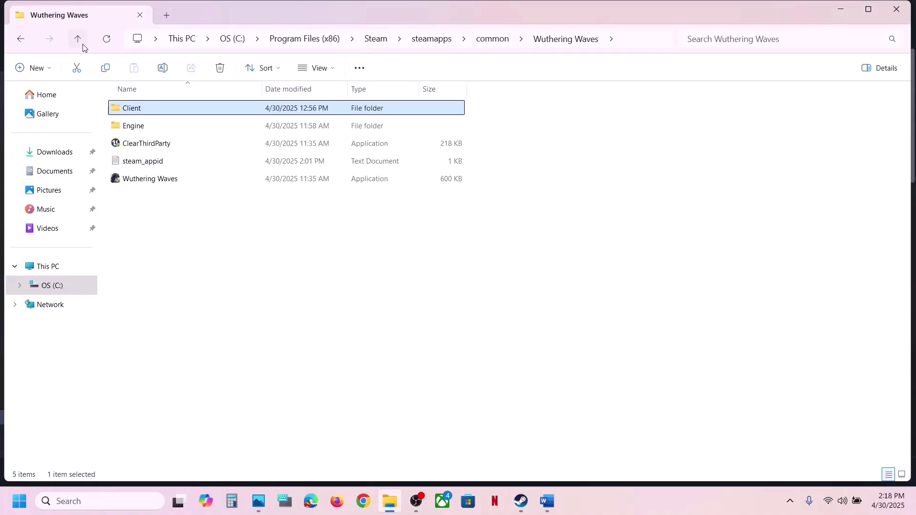
left_click(151, 178)
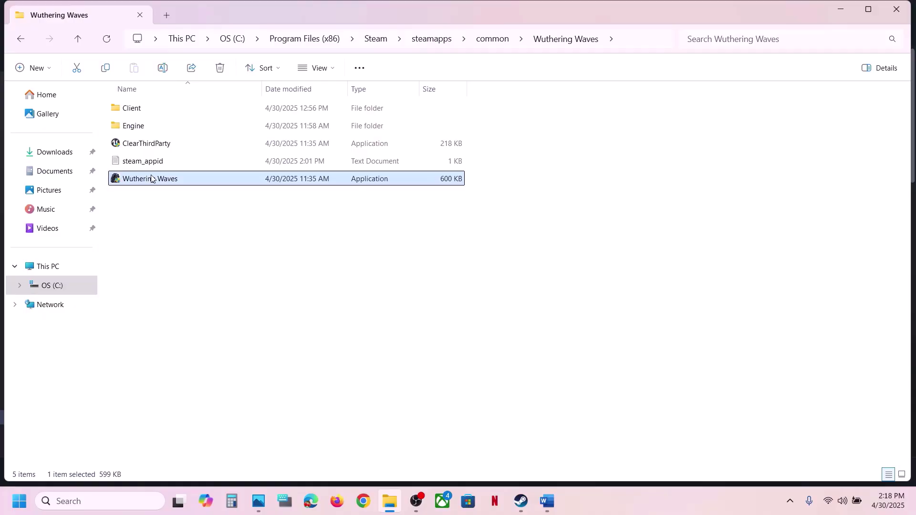
double_click(147, 113)
double_click(147, 113)
double_click(147, 113)
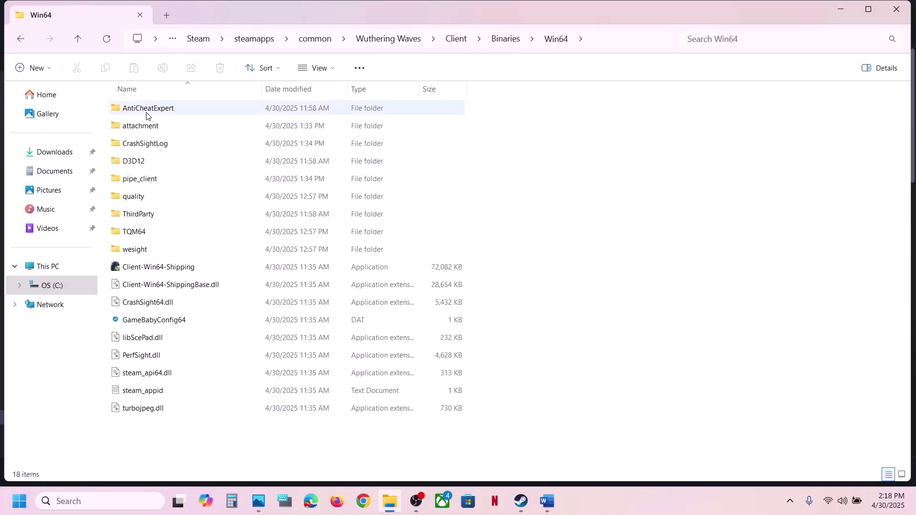
Untick compatibility mode and the other compatibility options on Client-Win64-Shipping and apply.
left_click(123, 267)
right_click(122, 269)
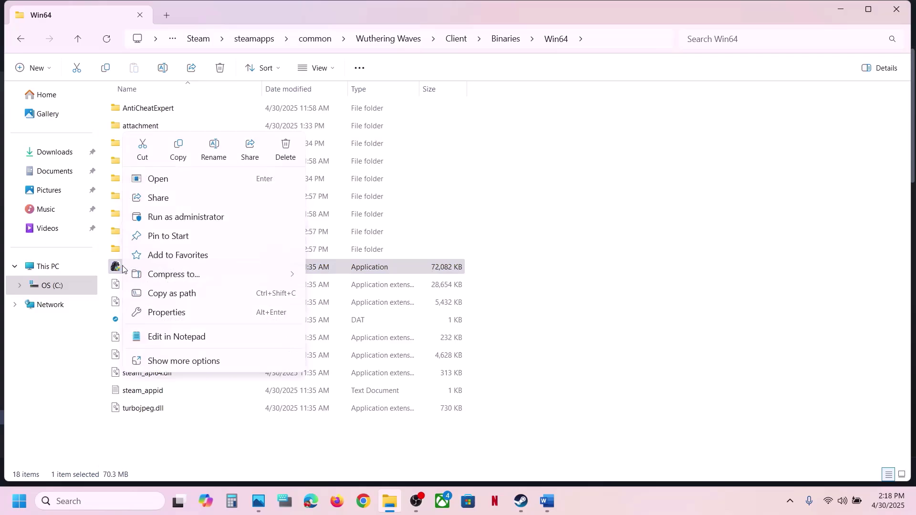
left_click(168, 313)
left_click(247, 186)
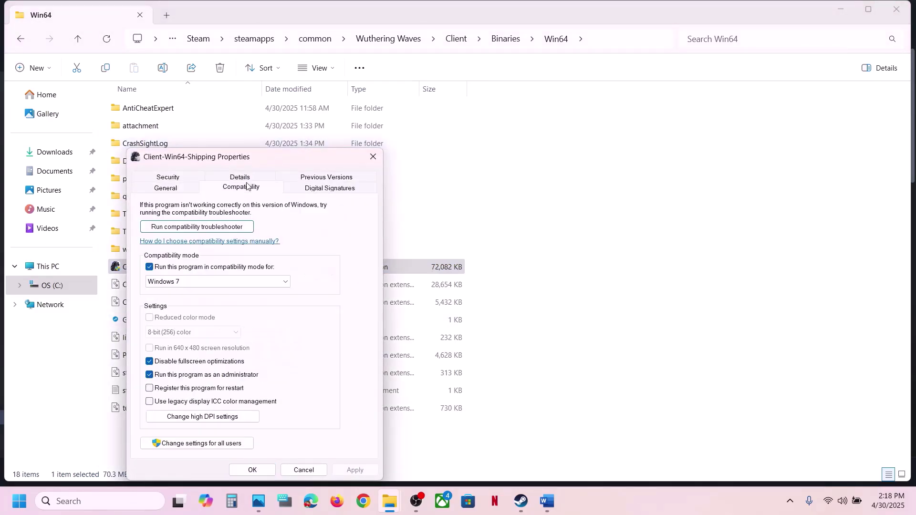
left_click(150, 268)
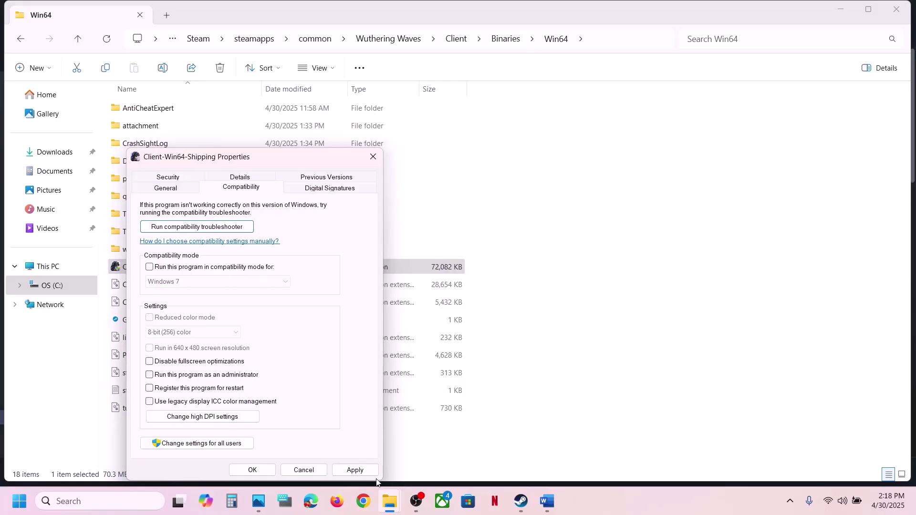
left_click(355, 470)
left_click(252, 471)
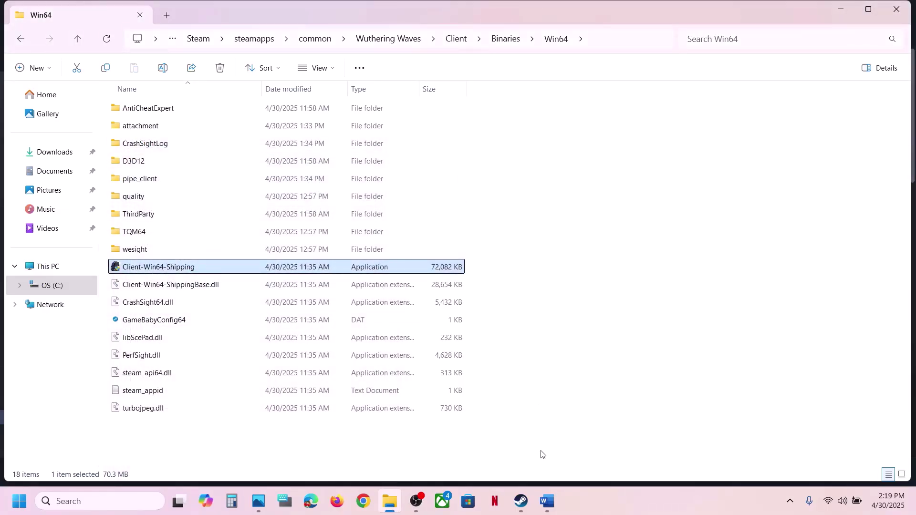
Maximize the Word guide and scroll to Step 8.
left_click(548, 499)
scroll(381, 321, "down", 5)
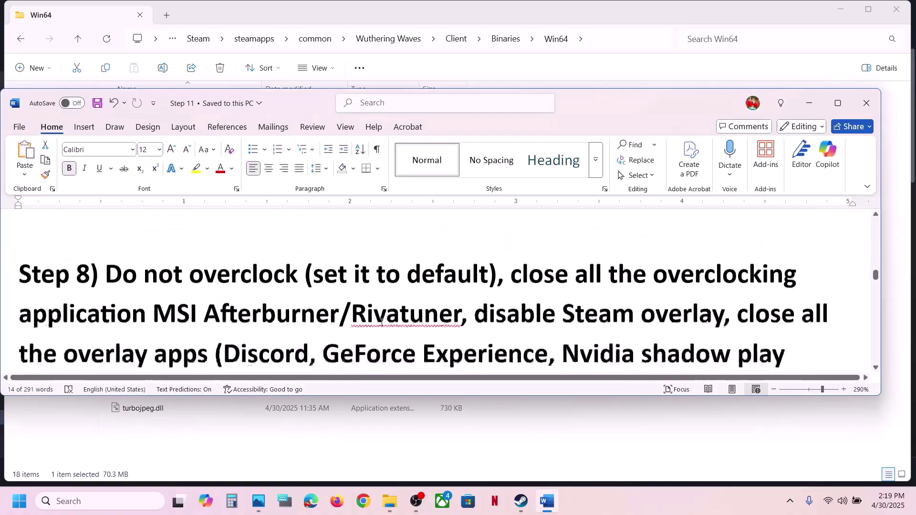
left_click(838, 103)
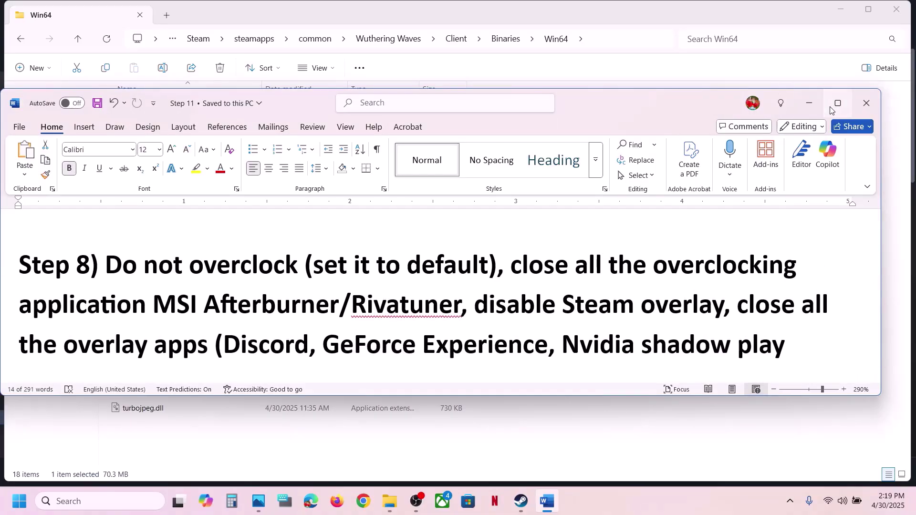
scroll(194, 150, "up", 2)
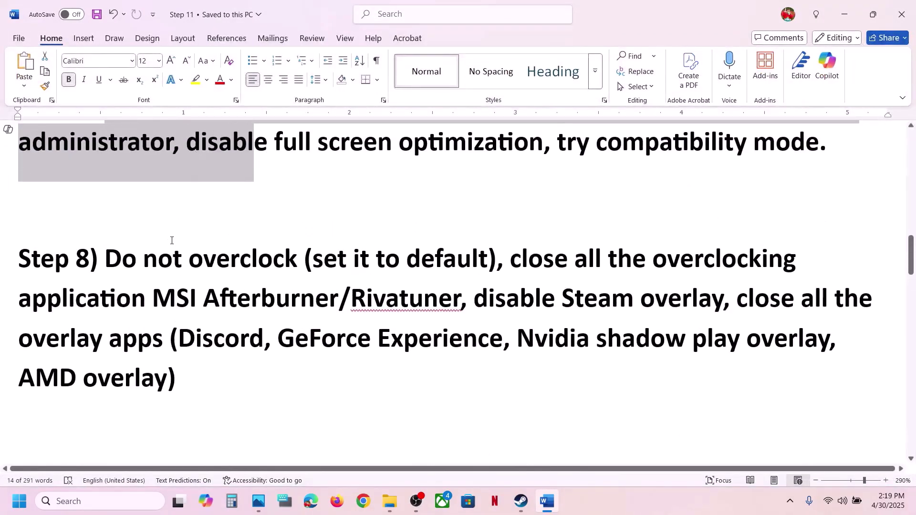
left_click(173, 258)
Highlight Step 8's phrases: set it to default, MSI Afterburner/Rivatuner, close all the overclocking, disable Steam.
left_click_drag(345, 269, 276, 298)
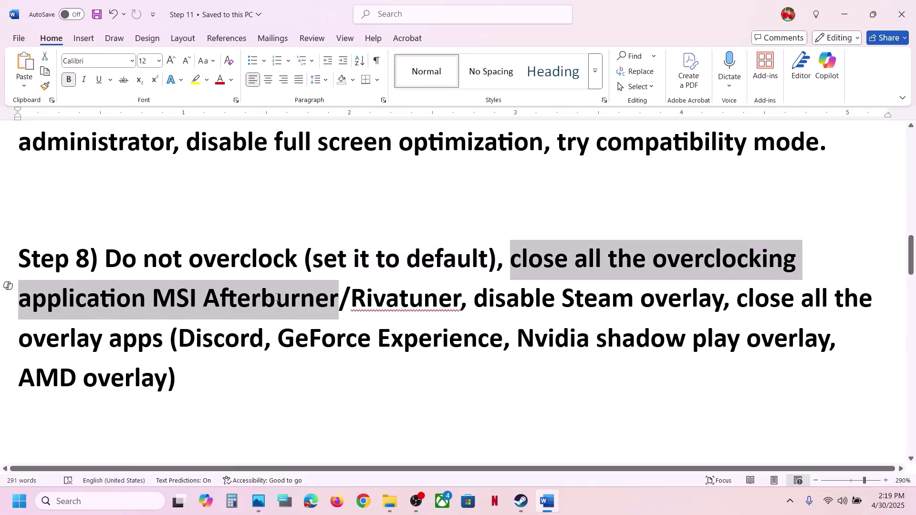
left_click_drag(347, 301, 412, 302)
left_click(411, 302)
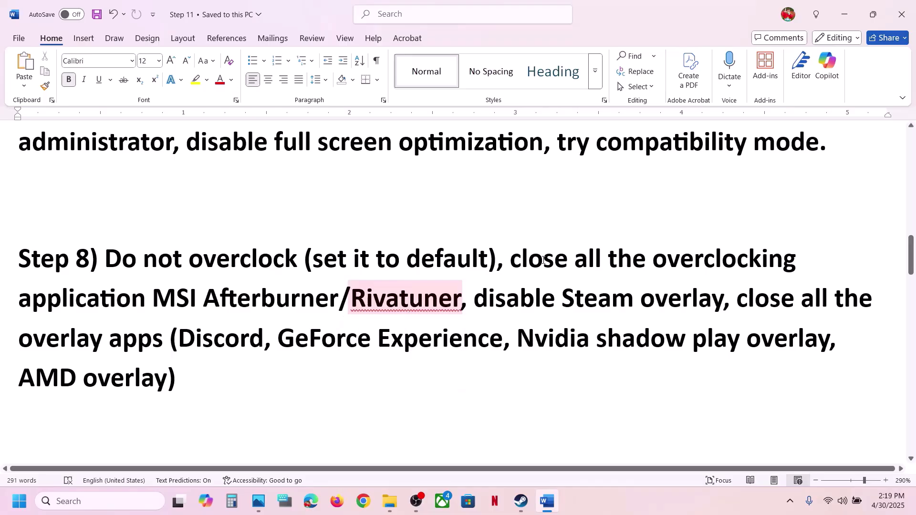
left_click_drag(543, 261, 807, 261)
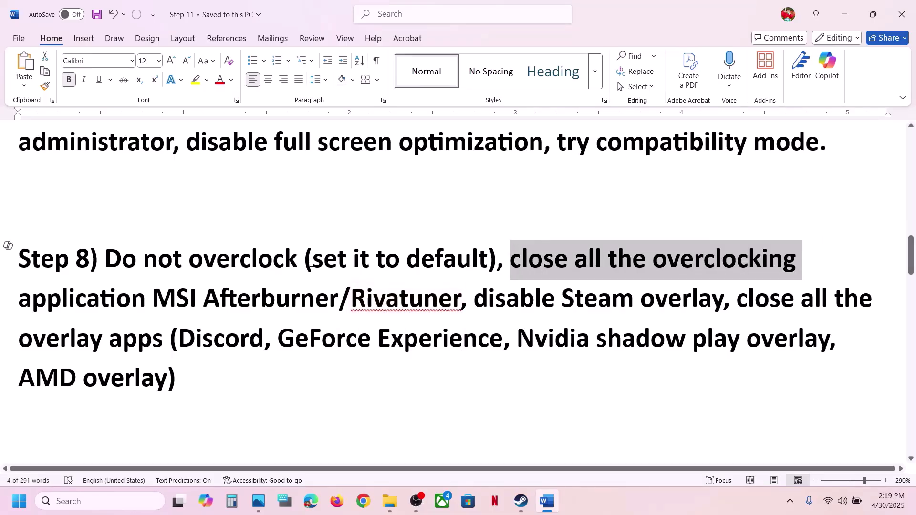
left_click_drag(312, 263, 456, 262)
left_click_drag(487, 301, 635, 301)
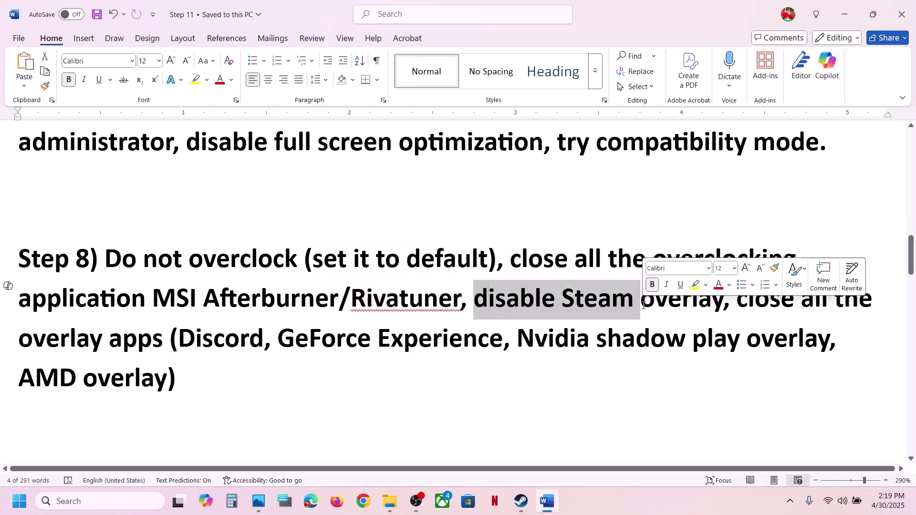
left_click(507, 513)
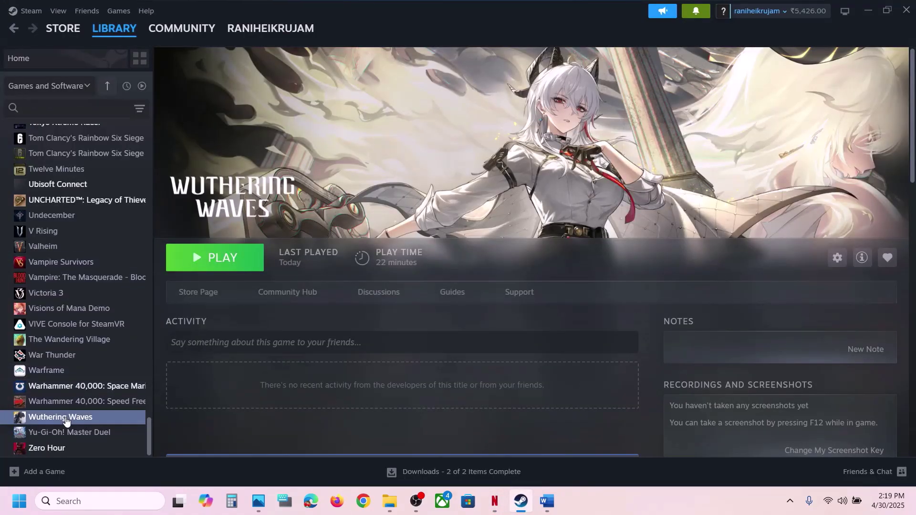
Turn off the in-game Steam Overlay in Wuthering Waves' properties.
right_click(65, 420)
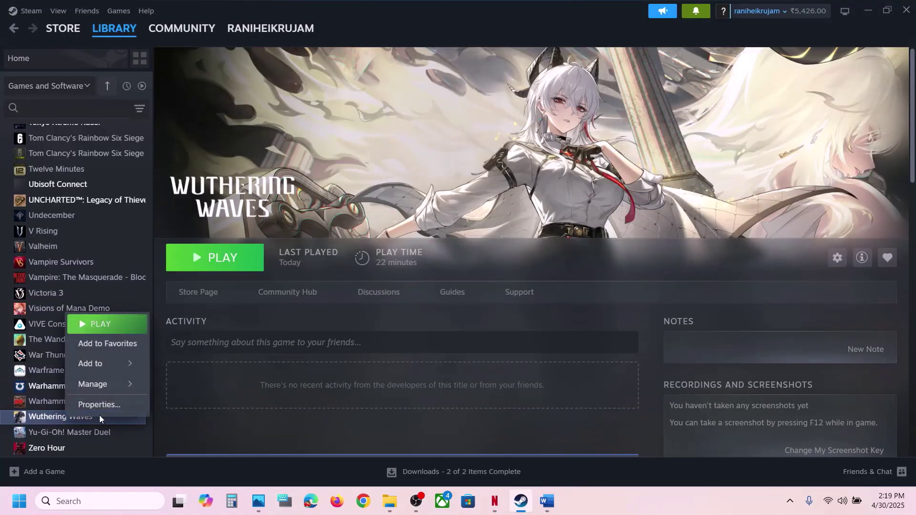
left_click(93, 406)
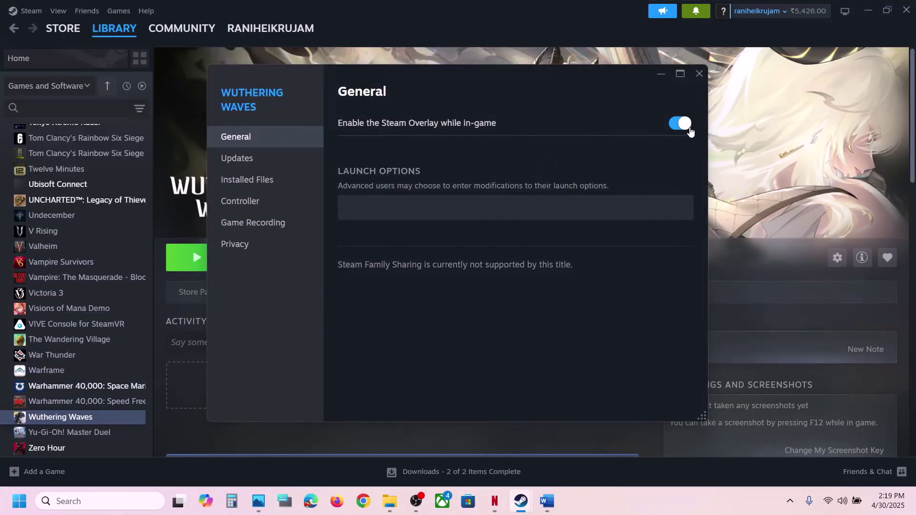
left_click(675, 124)
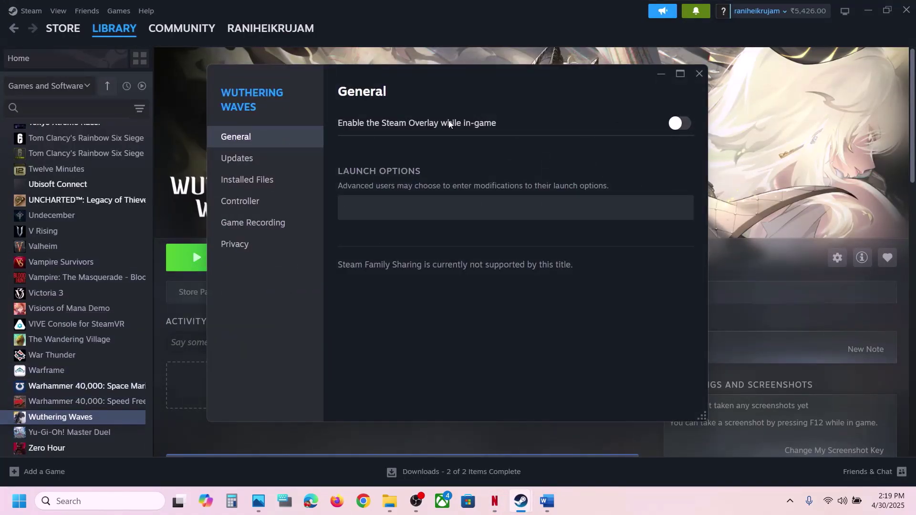
left_click(701, 76)
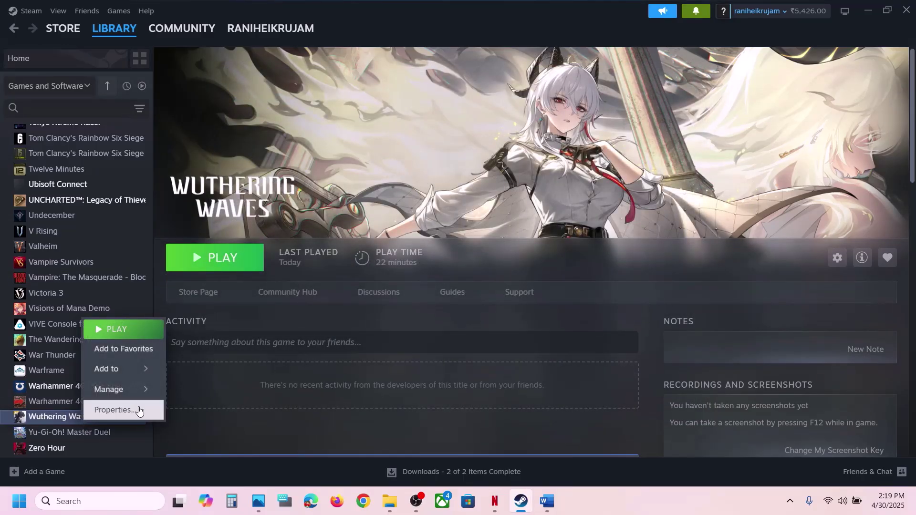
Change the Wuthering Waves launch option from -dx12 to -dx11.
left_click(139, 411)
left_click(383, 206)
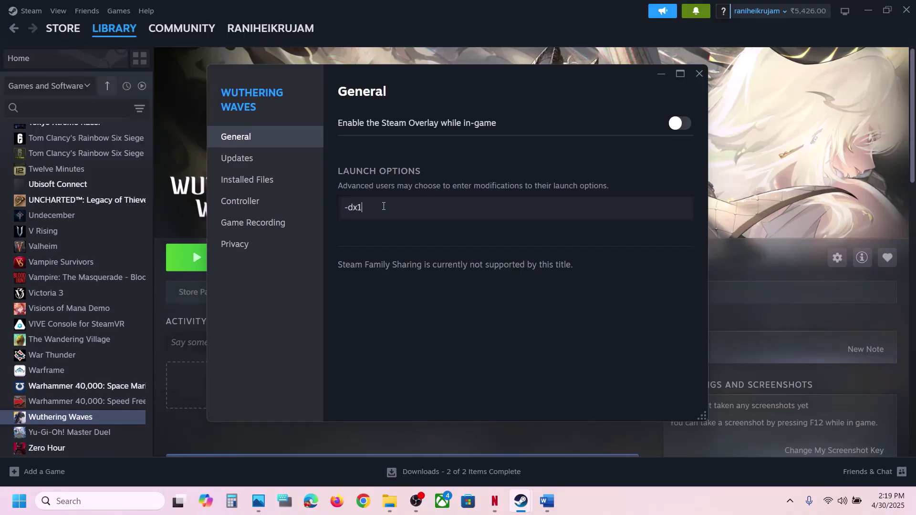
left_click(697, 79)
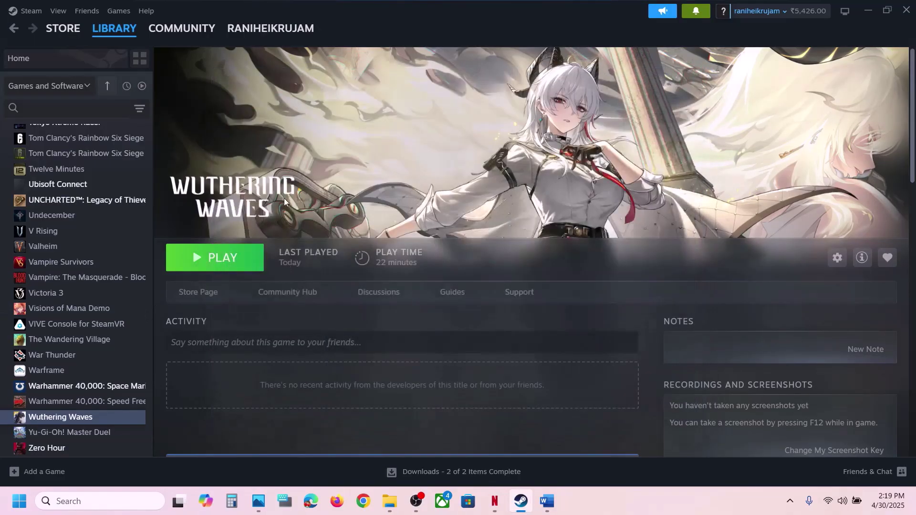
right_click(68, 418)
left_click(137, 400)
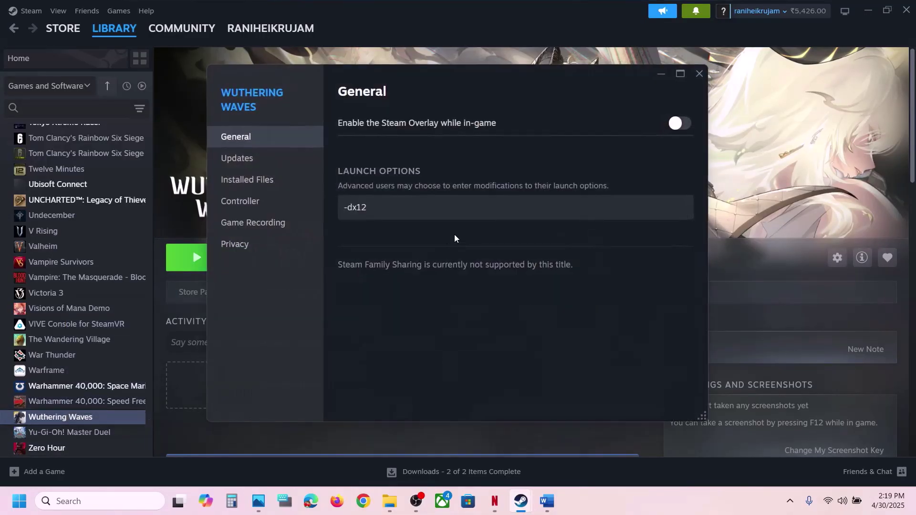
left_click_drag(399, 207, 318, 215)
type("-d")
left_click(696, 76)
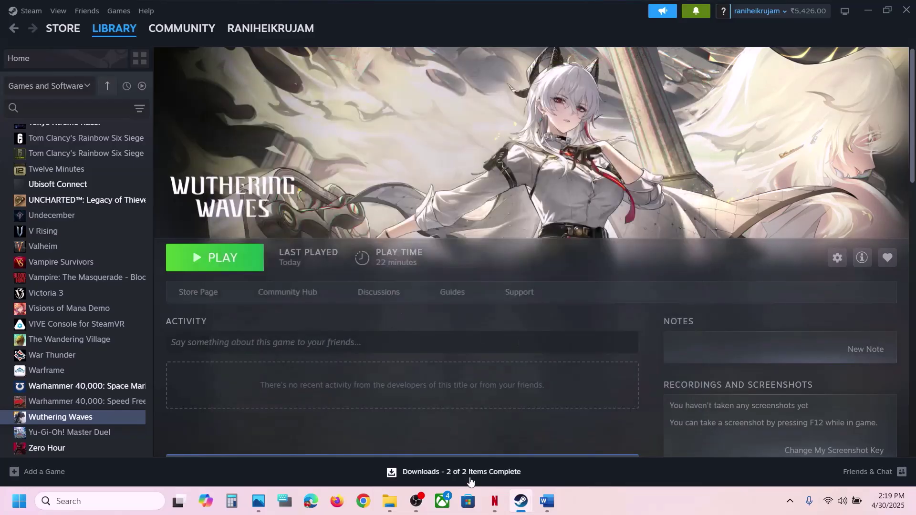
Review Steps 8 and 9 in the Word guide, highlighting Step 9's rename instruction.
left_click(544, 501)
scroll(443, 349, "down", 5)
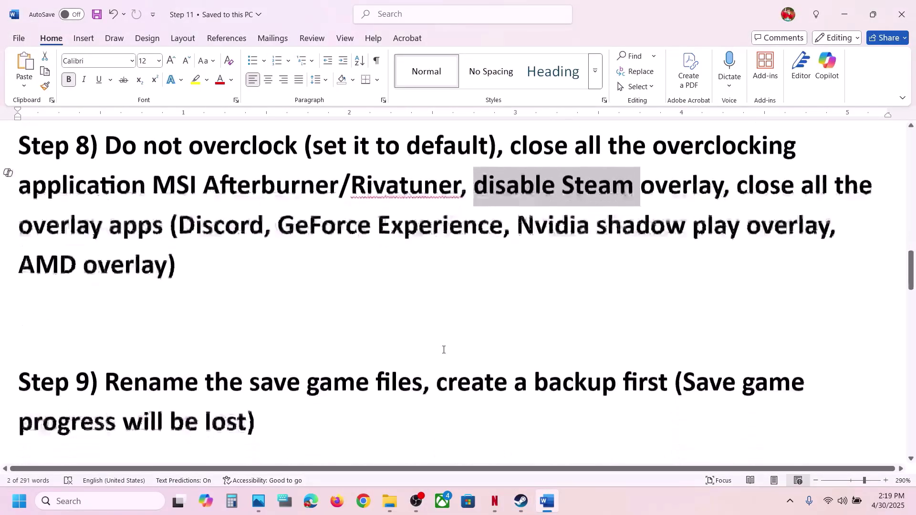
scroll(443, 350, "up", 3)
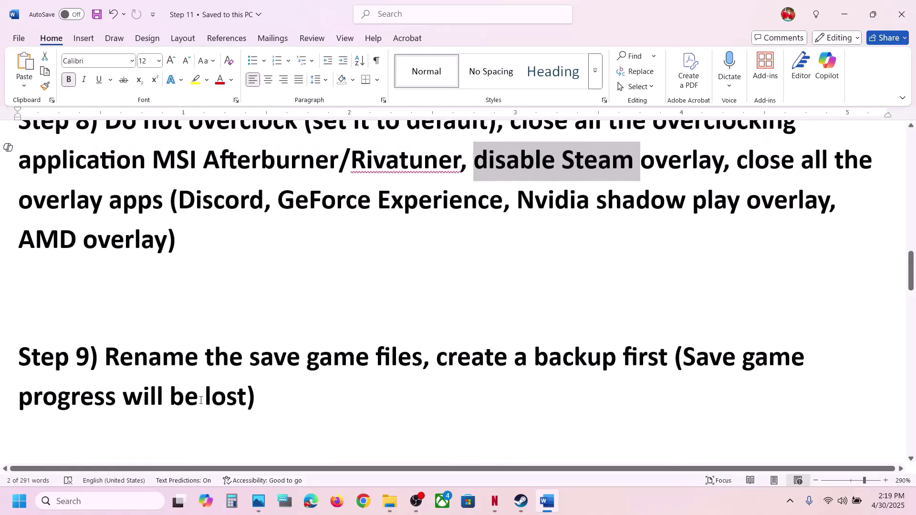
left_click_drag(148, 370, 388, 374)
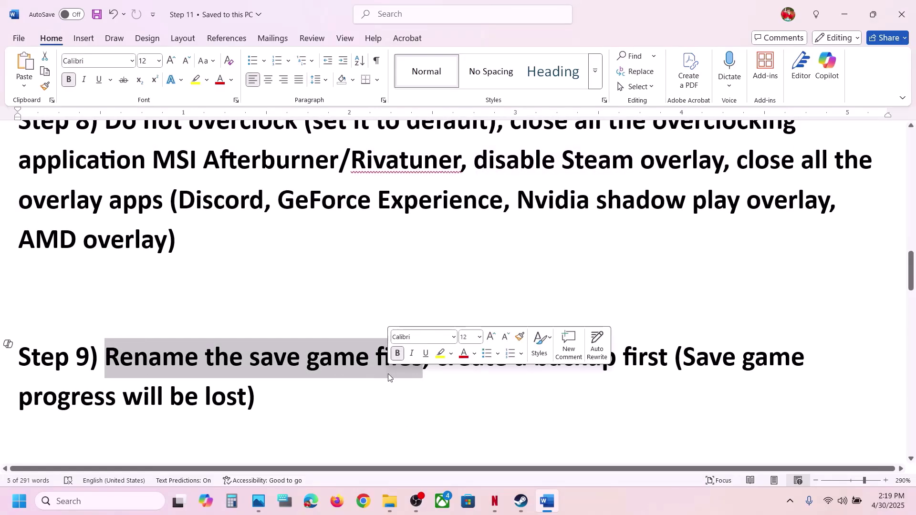
scroll(480, 266, "up", 4)
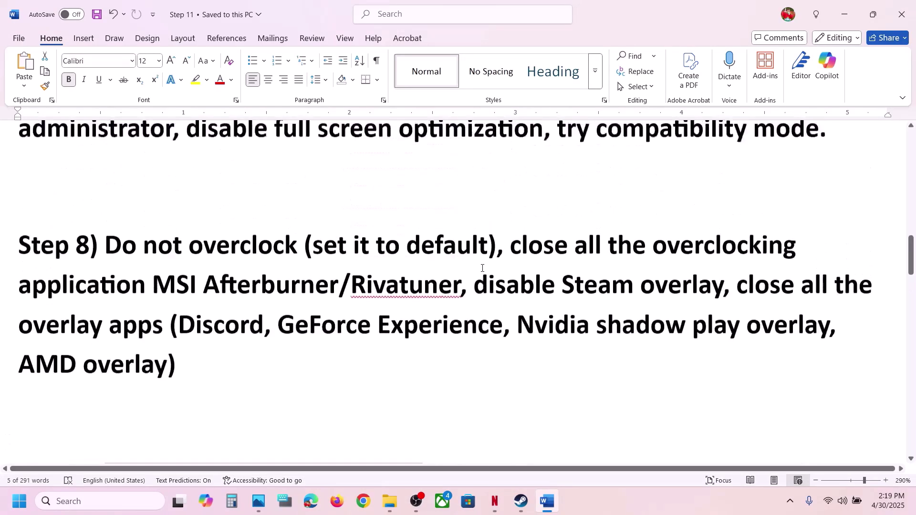
left_click(520, 291)
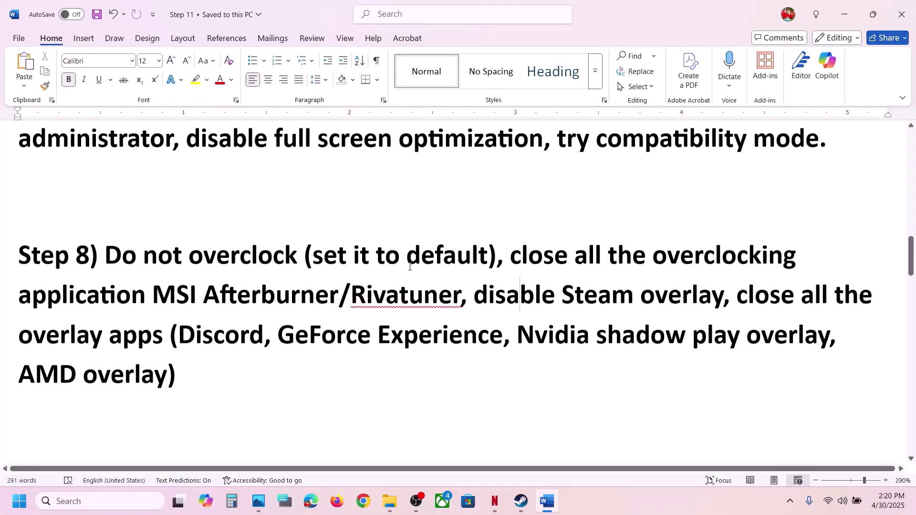
scroll(410, 287, "down", 1)
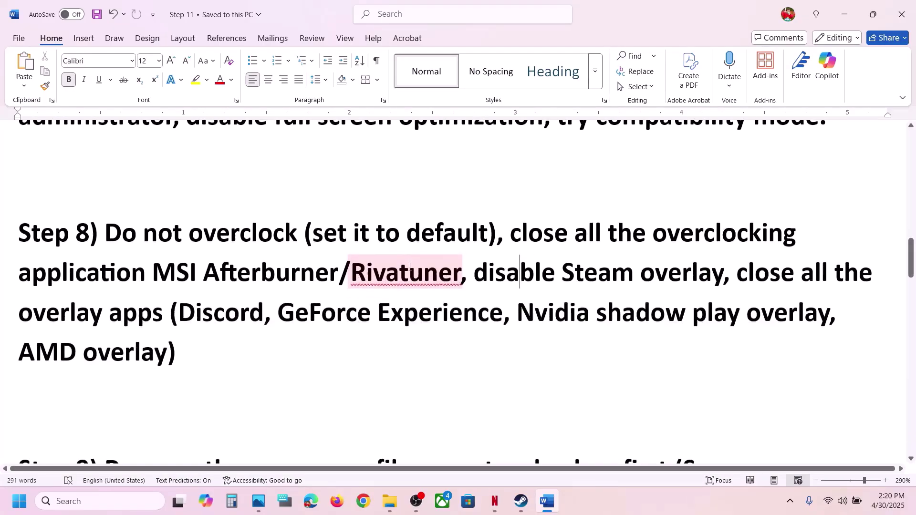
Append ', -dx11/-dx12' after 'AMD overlay)' in Step 8 and save the document.
left_click(186, 355)
type(",")
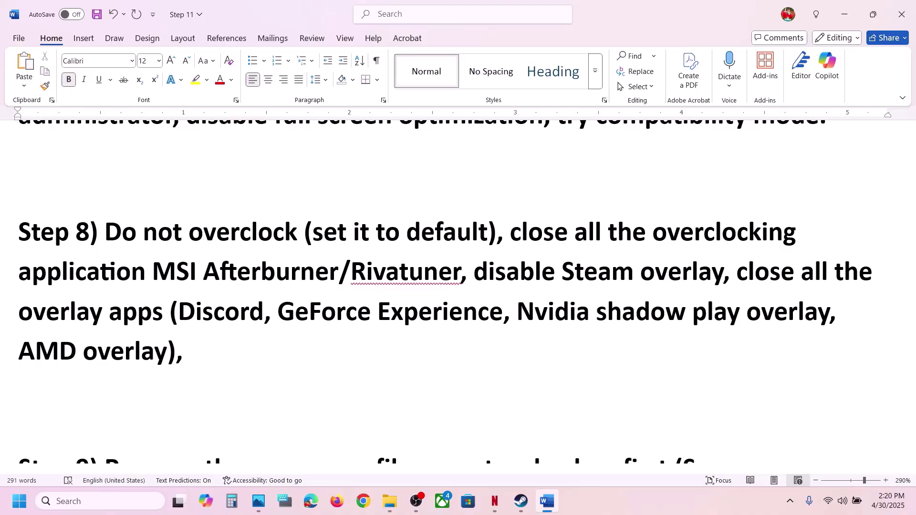
type(" -dx11/")
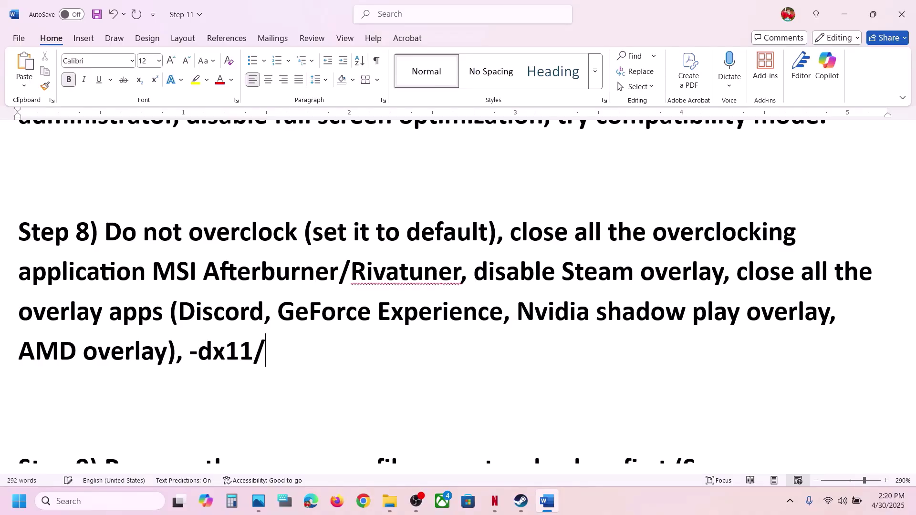
type("-dx12")
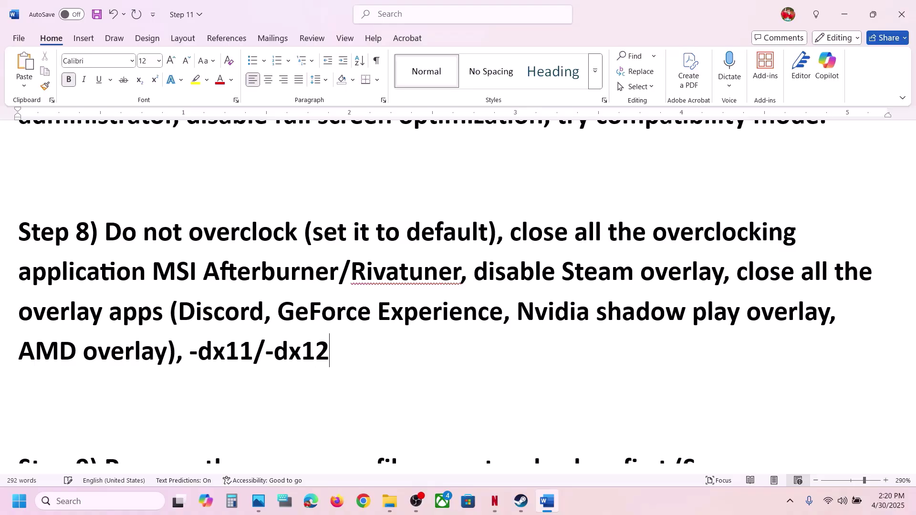
key("ctrl+s")
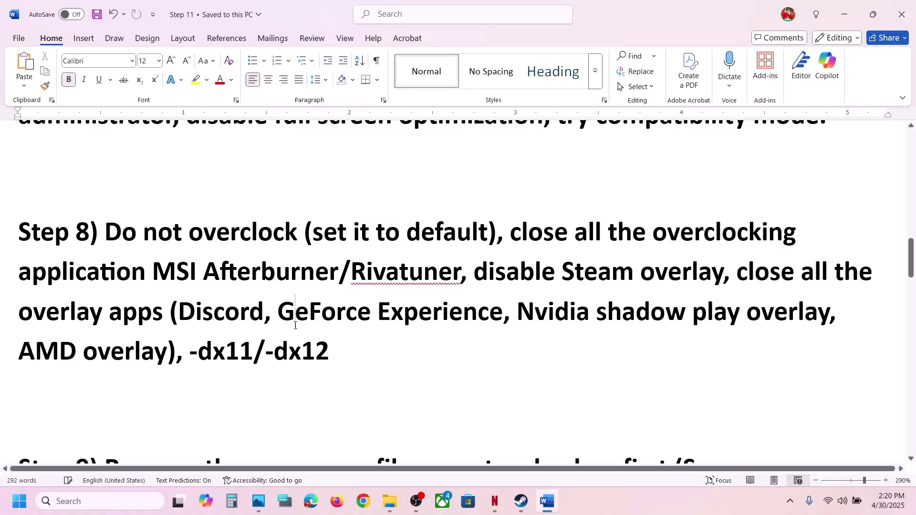
left_click_drag(183, 313, 258, 314)
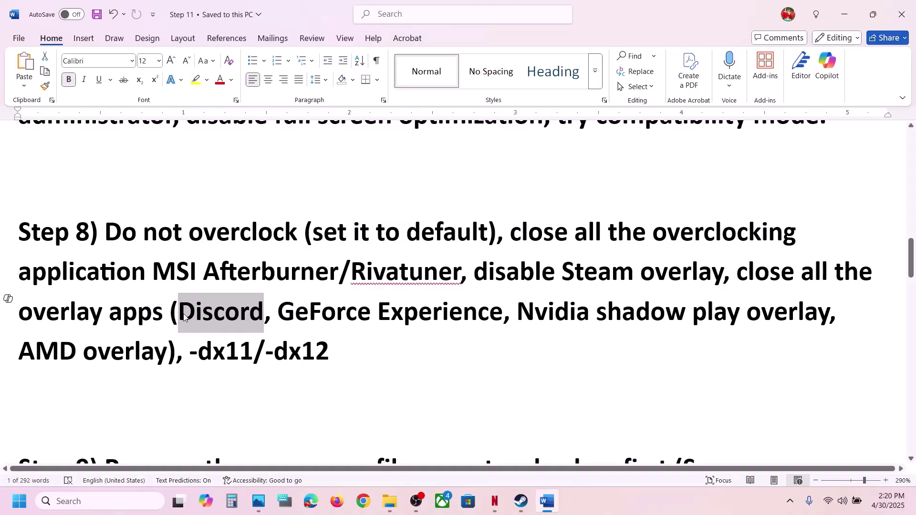
left_click(246, 315)
left_click(790, 511)
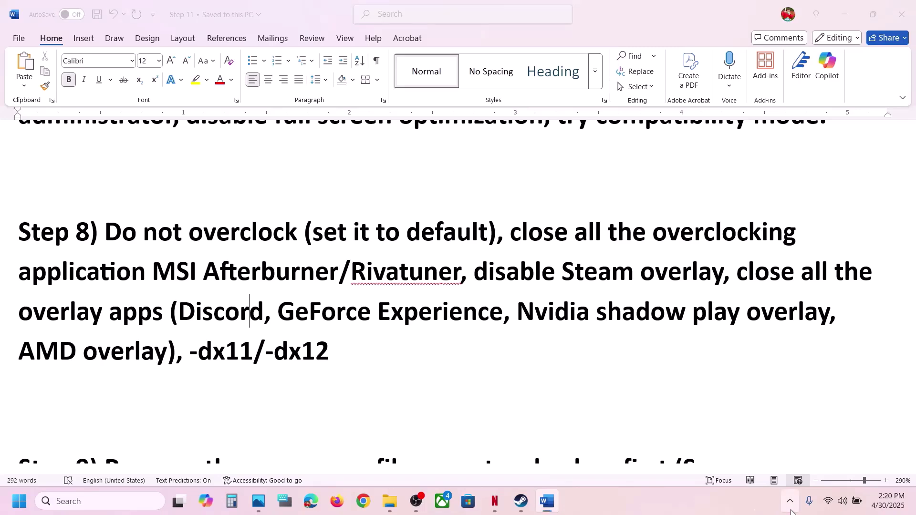
right_click(815, 441)
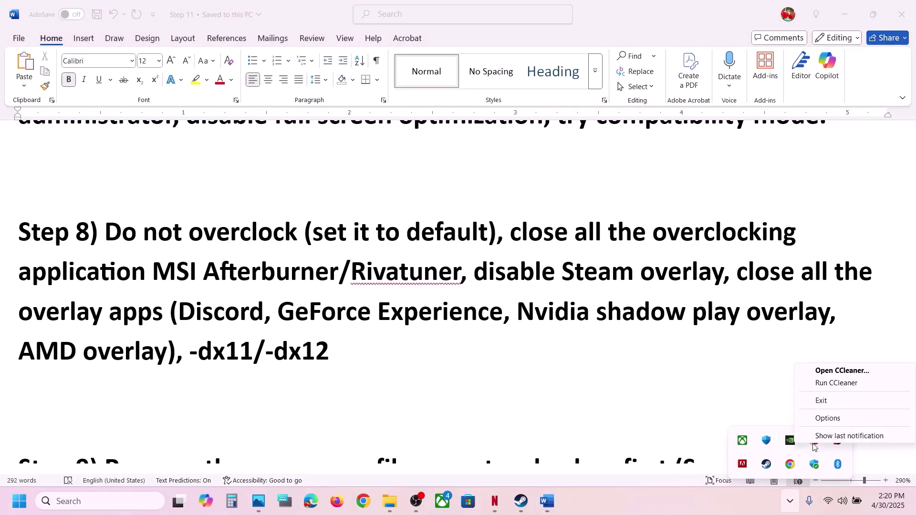
left_click(454, 353)
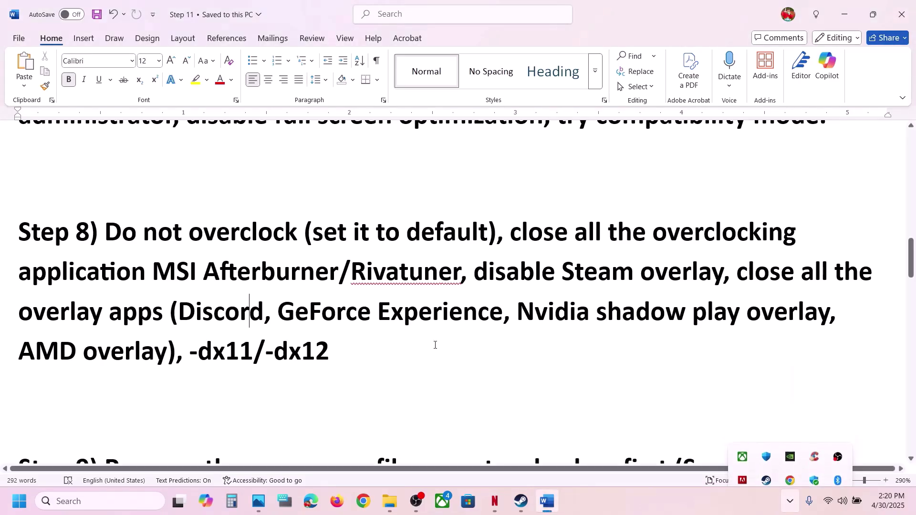
left_click(223, 315)
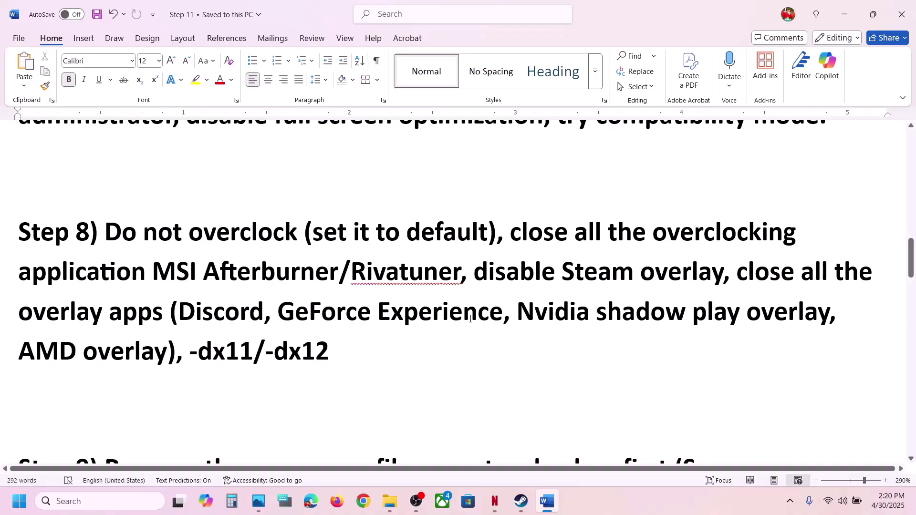
left_click(108, 510)
type("nvid")
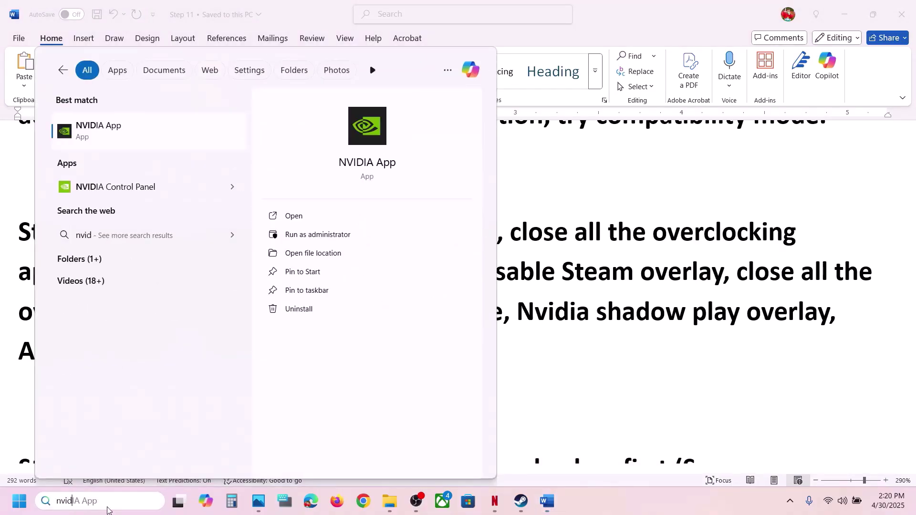
key("Return")
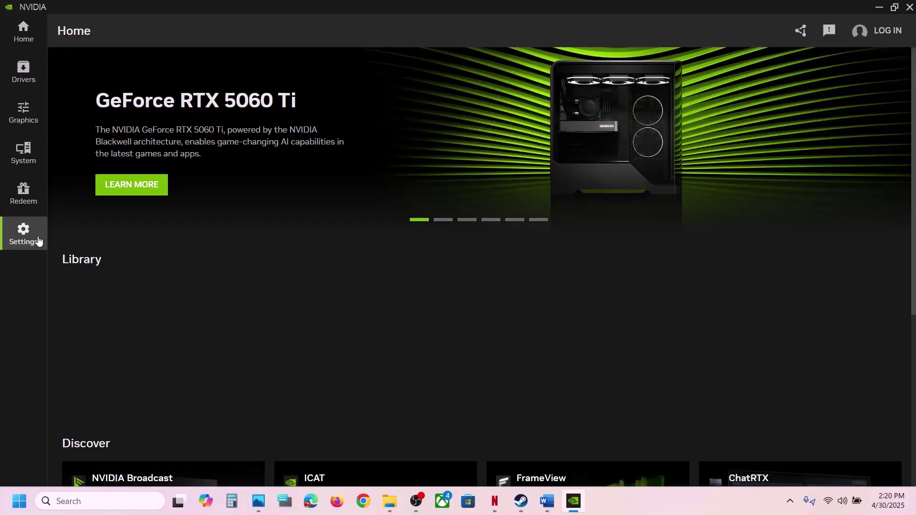
left_click(38, 241)
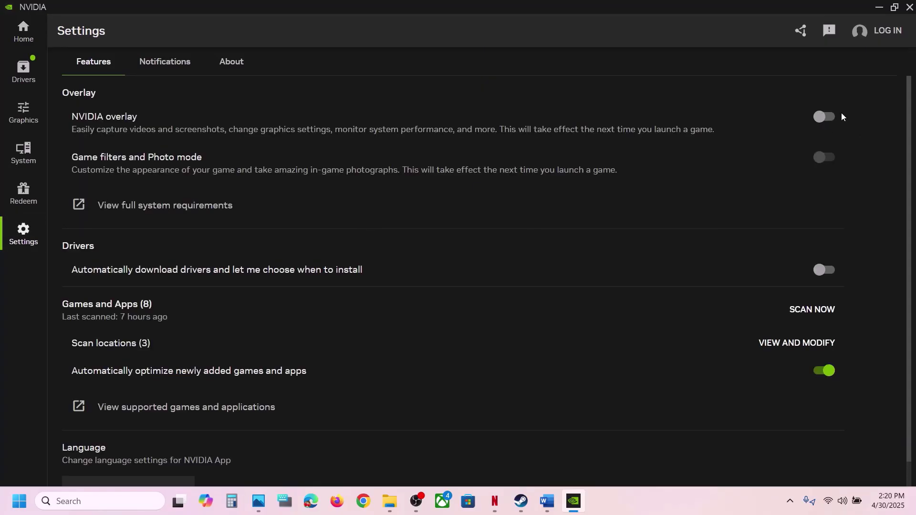
Close the NVIDIA App and scroll the Word guide from Step 8 down to Step 9.
left_click(909, 8)
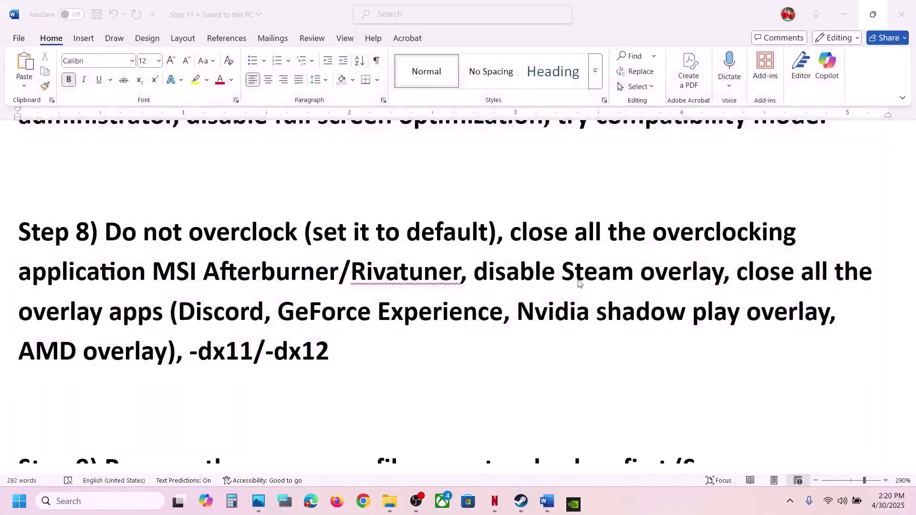
left_click_drag(27, 321, 504, 313)
left_click(428, 311)
scroll(428, 310, "down", 1)
scroll(428, 311, "down", 3)
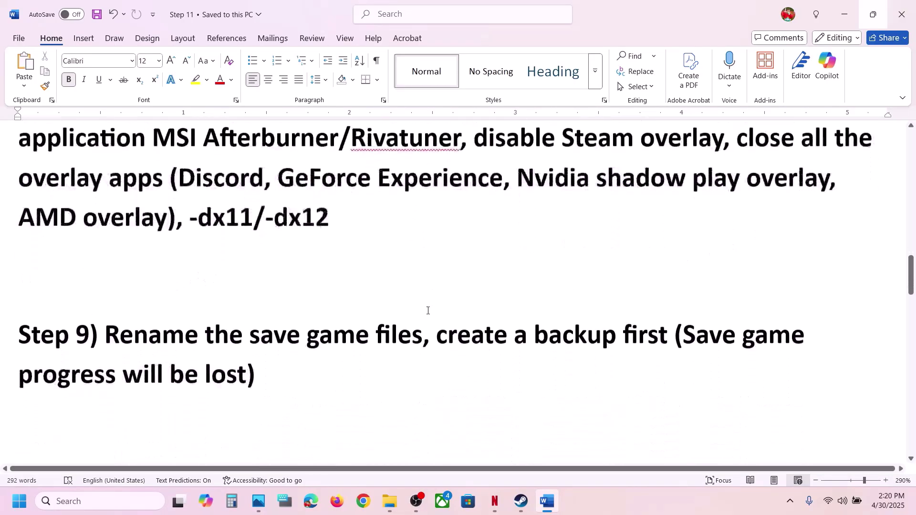
Highlight Step 9's warning that save progress will be lost and 'create a backup first'.
left_click_drag(111, 331, 90, 310)
left_click(397, 308)
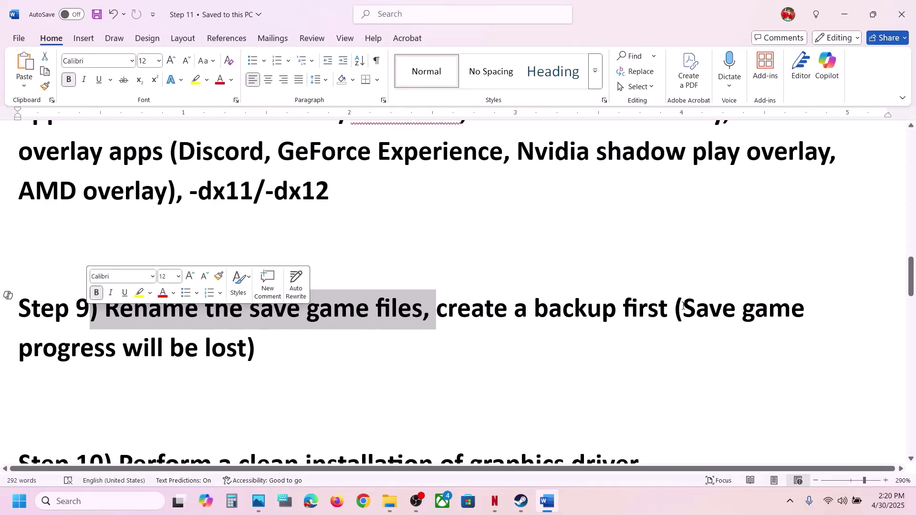
left_click_drag(684, 306, 261, 352)
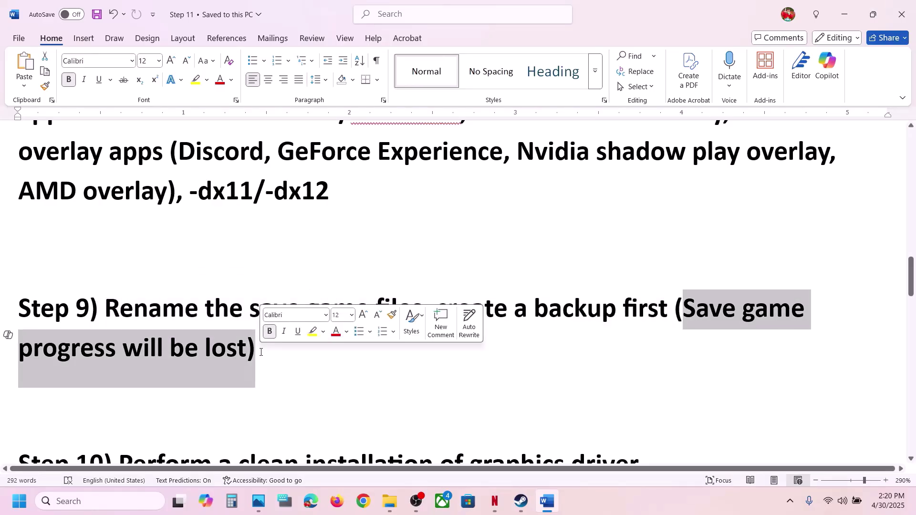
left_click(261, 352)
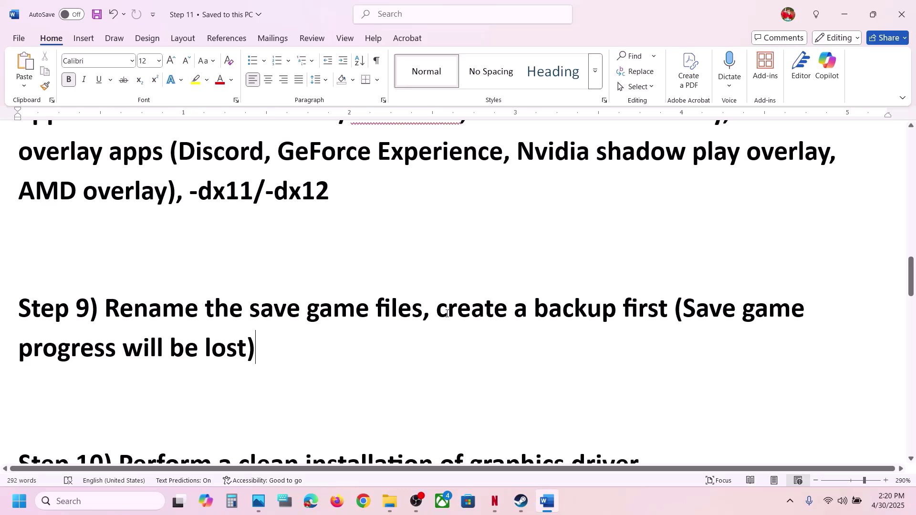
left_click_drag(447, 313, 667, 310)
left_click(521, 501)
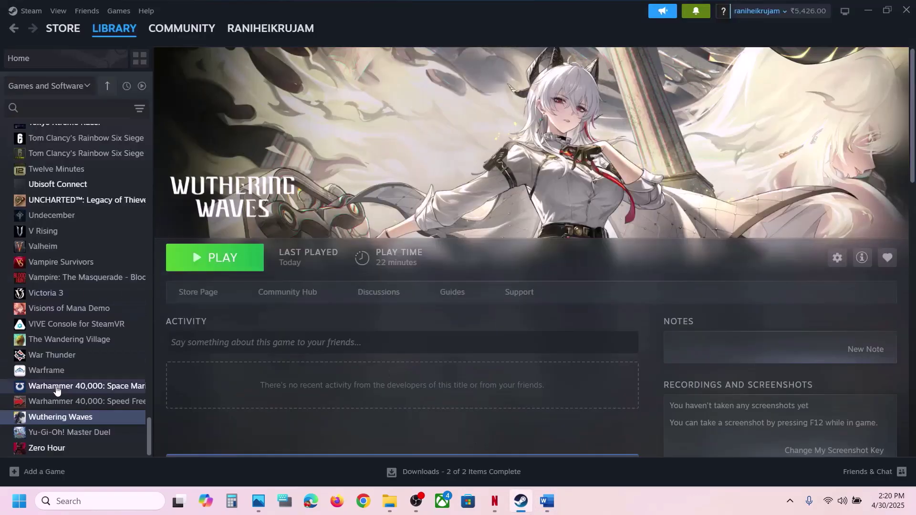
Copy the Wuthering Waves Client\Saved folder to the desktop as a backup.
right_click(51, 413)
mouse_move(93, 379)
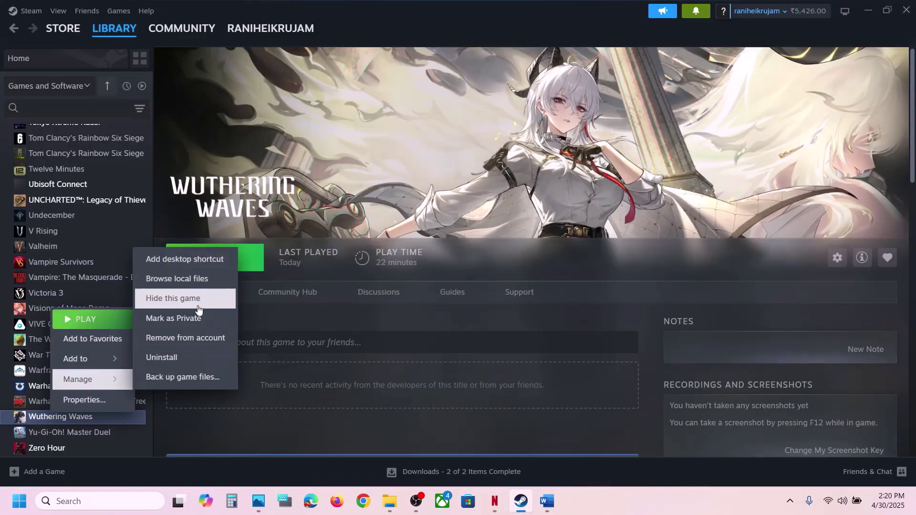
left_click(179, 280)
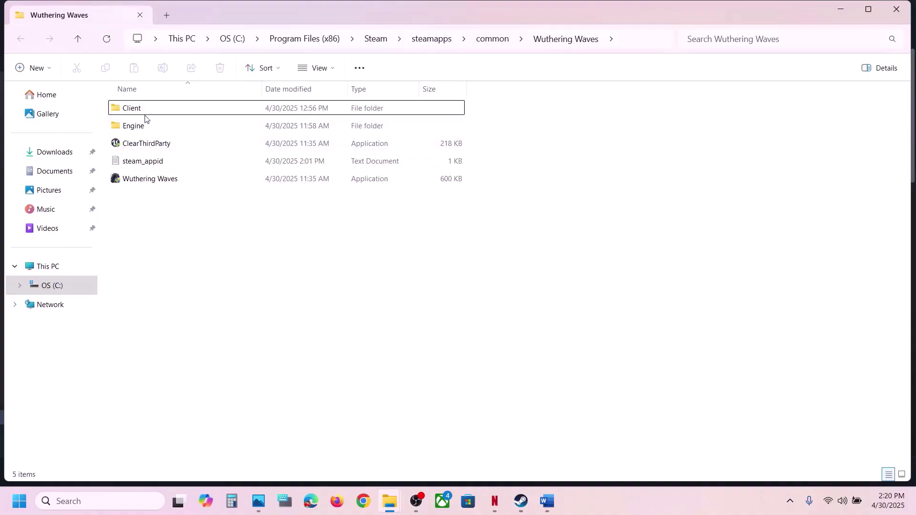
left_click(145, 115)
double_click(146, 114)
left_click(156, 183)
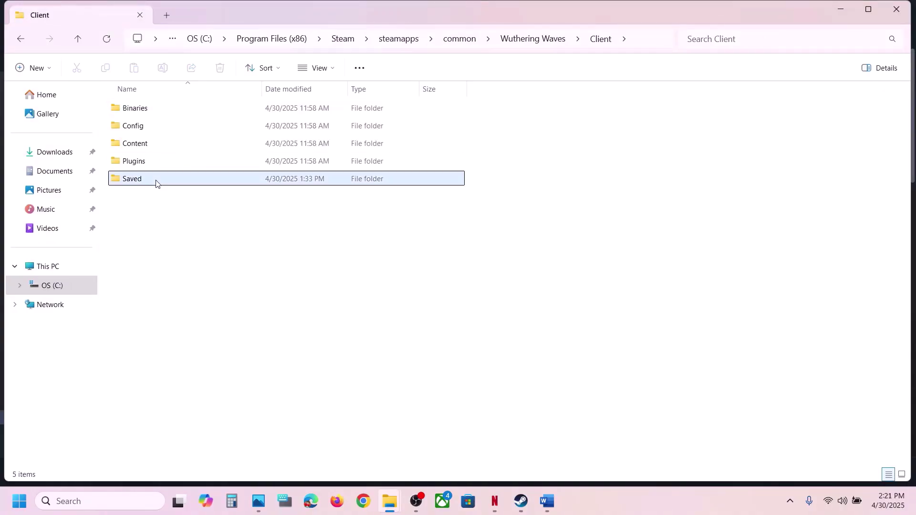
right_click(156, 184)
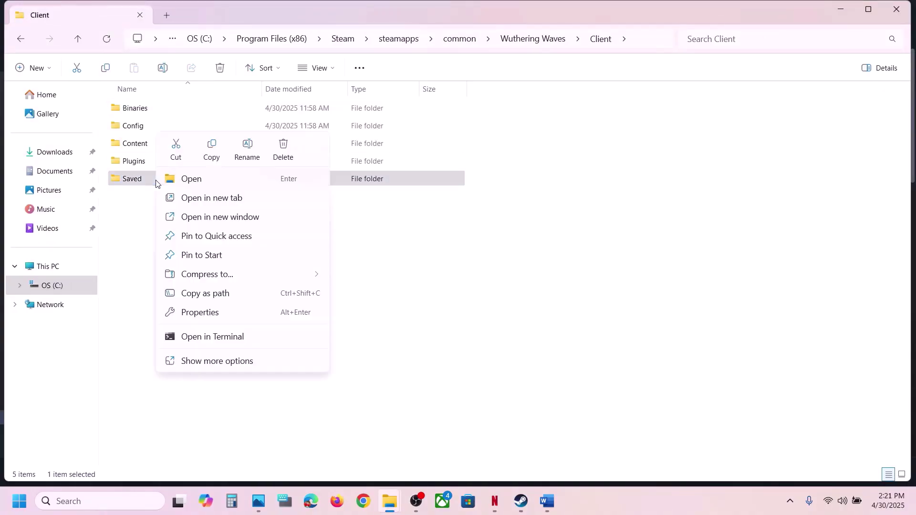
left_click(213, 152)
key("super+d")
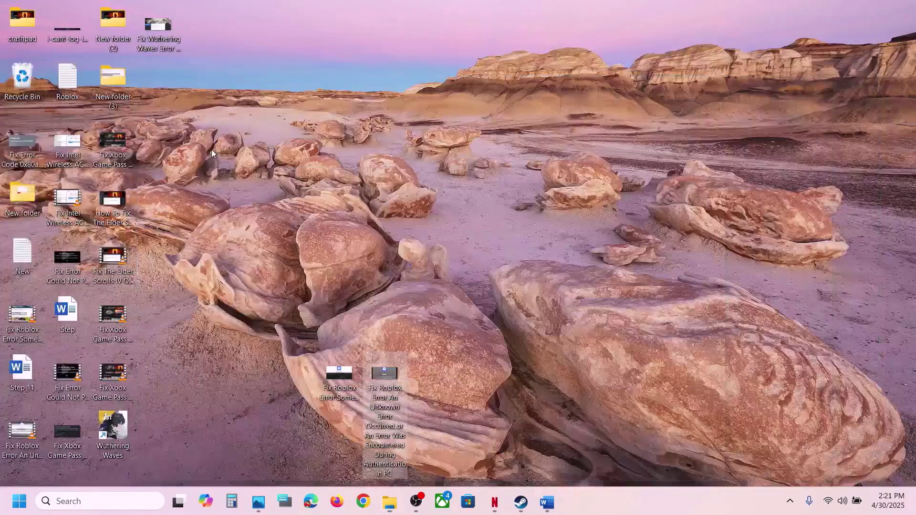
key("ctrl+v")
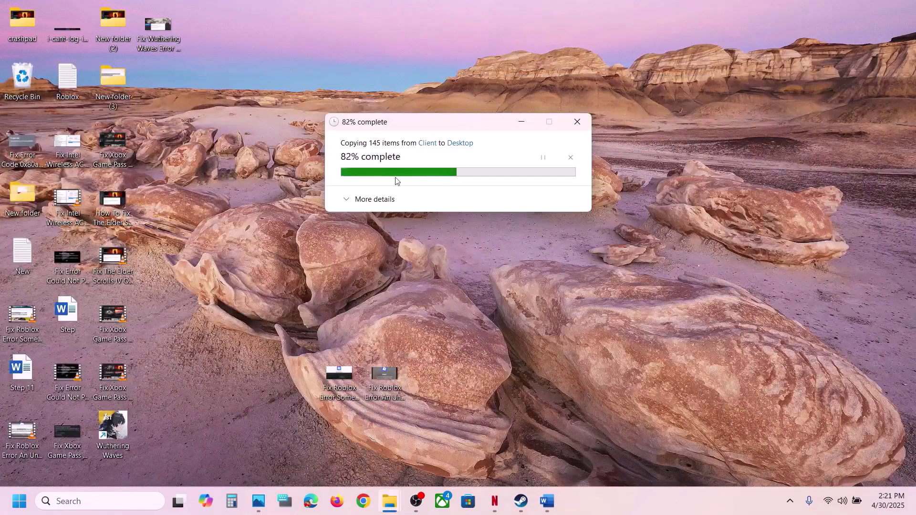
left_click_drag(165, 79, 431, 187)
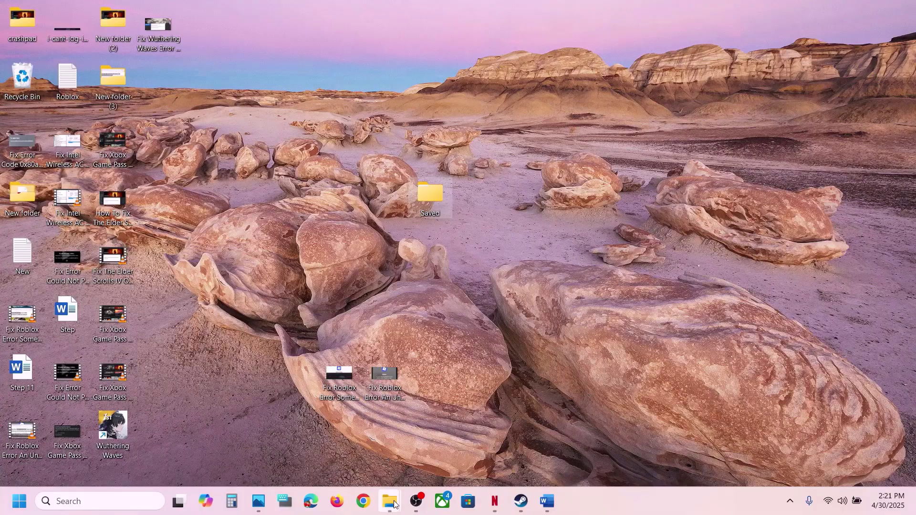
Rename the original Client\Saved folder to Saved.old.
mouse_move(394, 504)
left_click(453, 442)
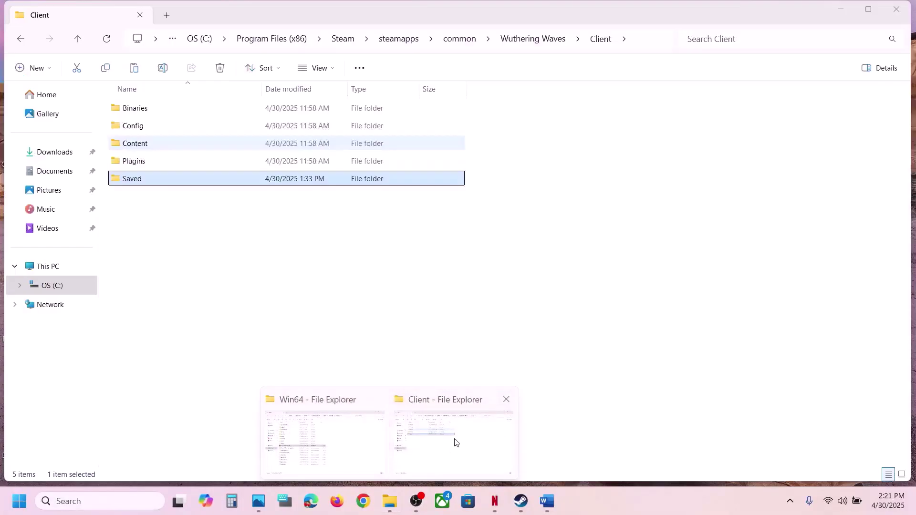
right_click(152, 182)
left_click(280, 151)
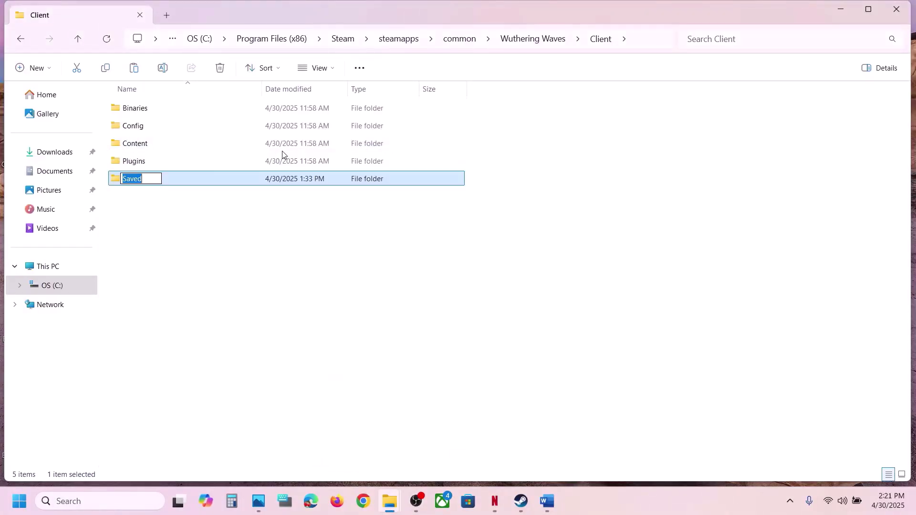
left_click(160, 175)
type(".old")
key("Return")
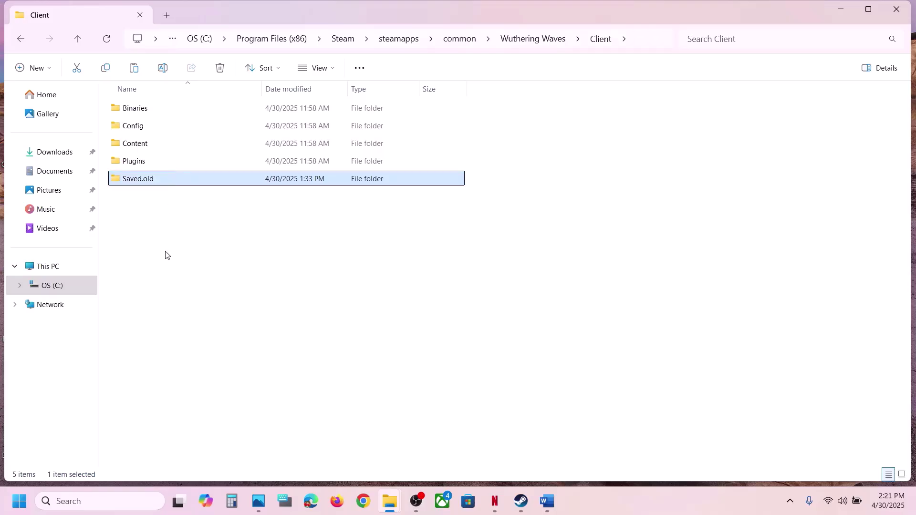
left_click(520, 438)
left_click(542, 505)
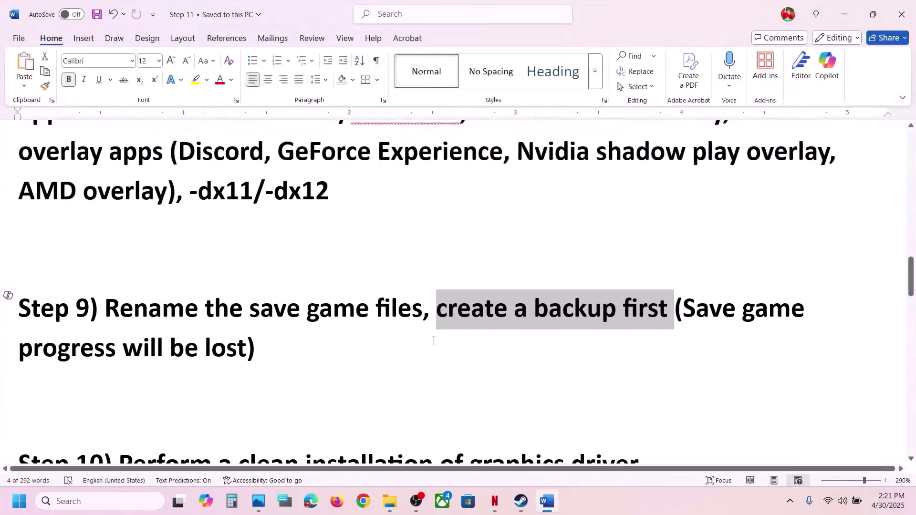
Highlight Step 10's clean driver installation heading and its NVIDIA and AMD download links.
scroll(433, 341, "down", 3)
scroll(382, 329, "down", 1)
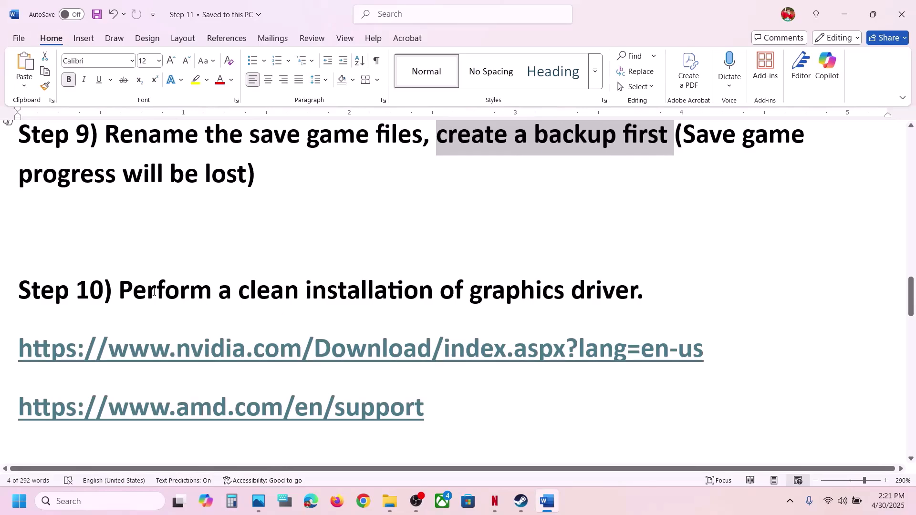
left_click_drag(153, 292, 608, 306)
scroll(302, 369, "down", 1)
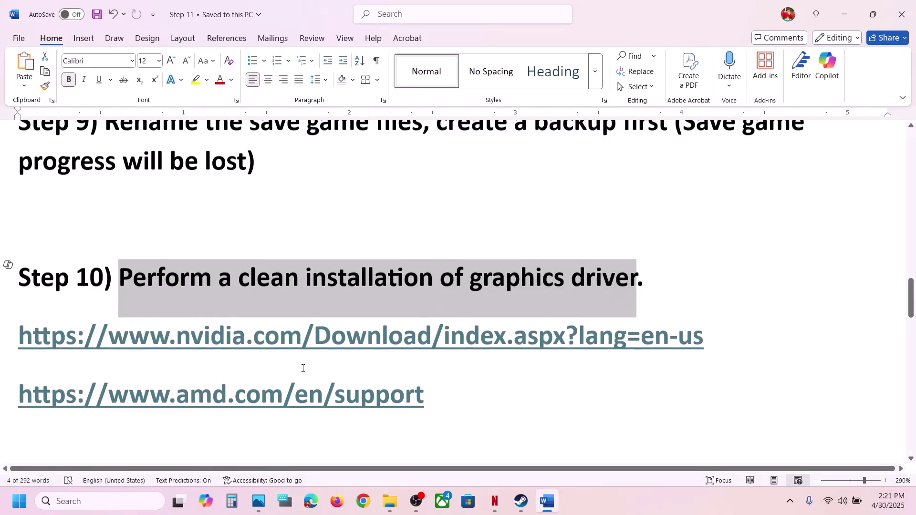
left_click_drag(176, 336, 493, 338)
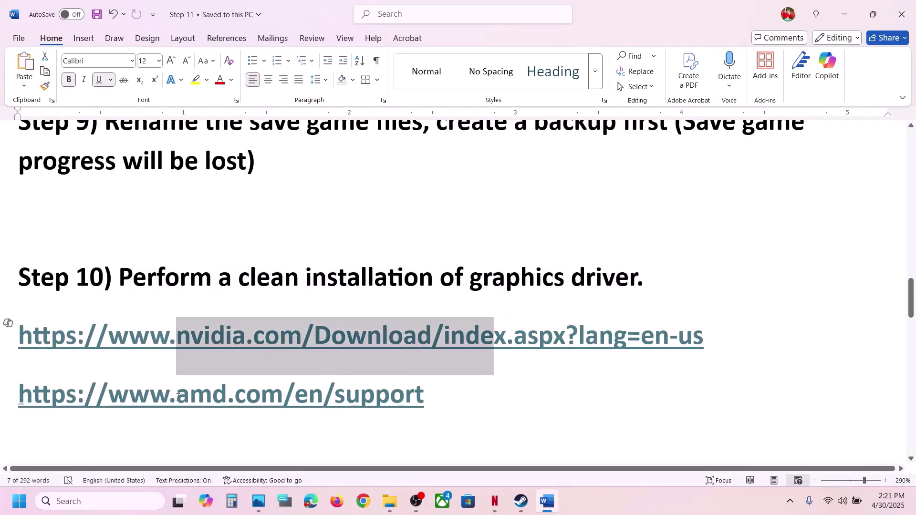
left_click_drag(178, 398, 416, 397)
left_click_drag(225, 336, 450, 336)
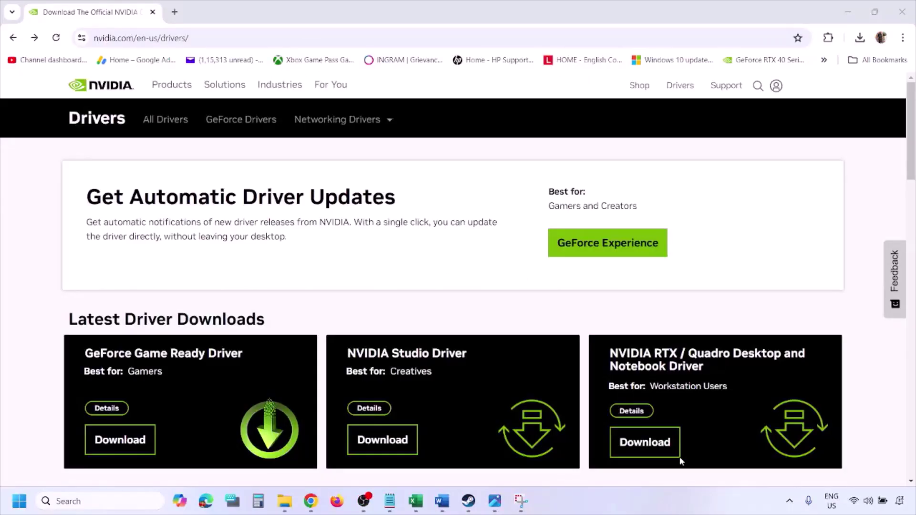
Search NVIDIA drivers for the GeForce RTX 3050 Laptop GPU on Windows 11, then view 1.png.
scroll(213, 291, "down", 7)
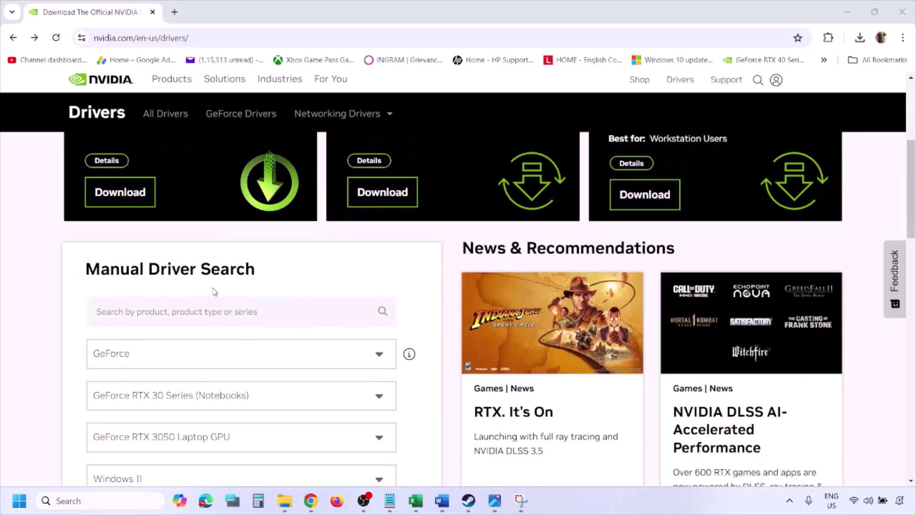
scroll(213, 291, "down", 1)
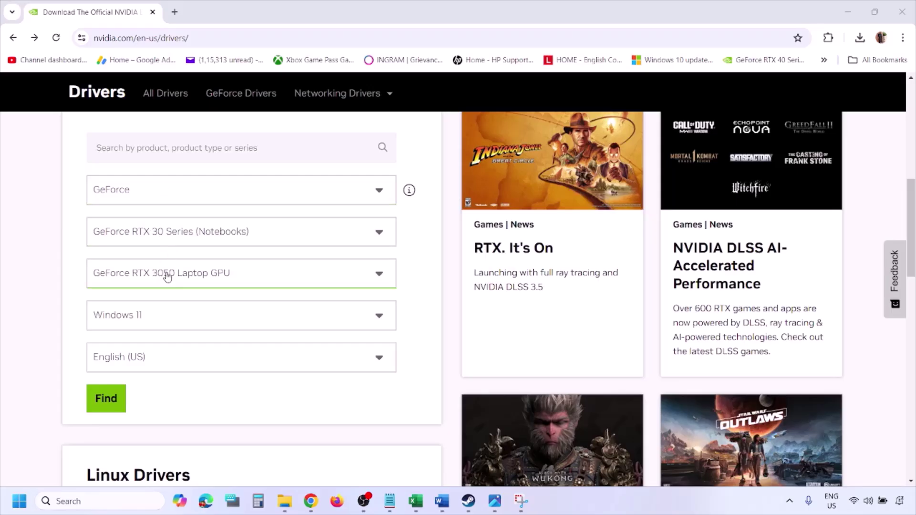
left_click(151, 319)
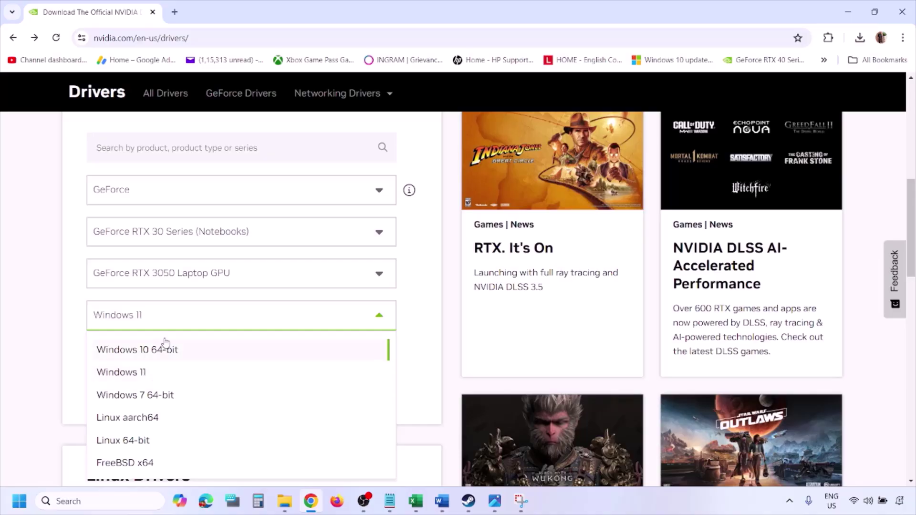
left_click(135, 373)
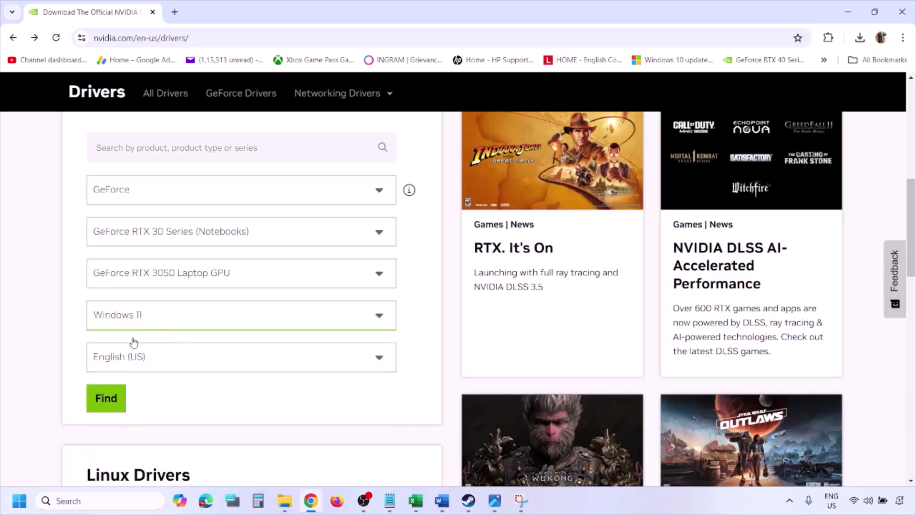
left_click(110, 403)
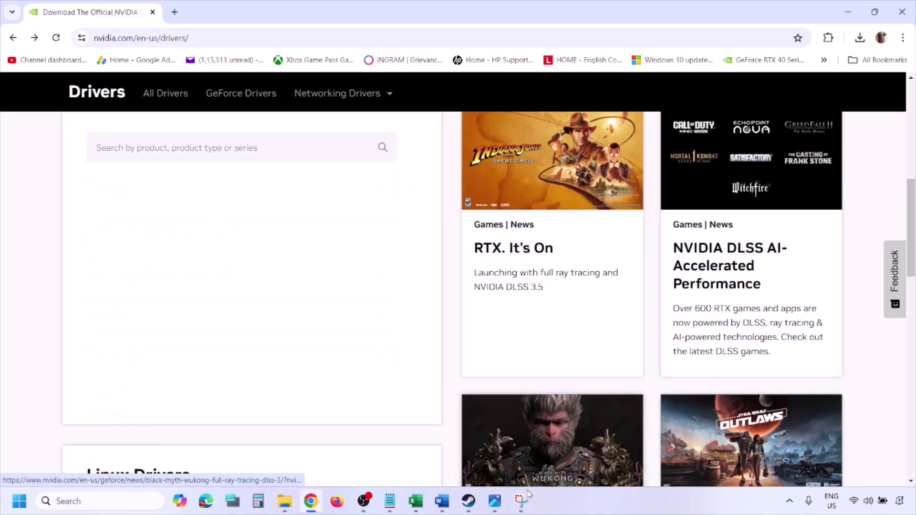
left_click(495, 505)
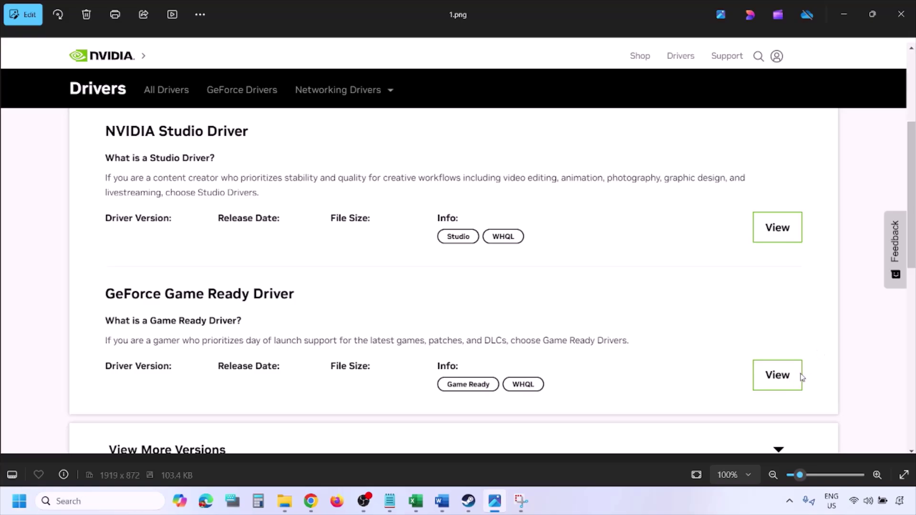
Page from the Game Ready Driver screenshot through to the custom installation options in 5.png.
key("Right")
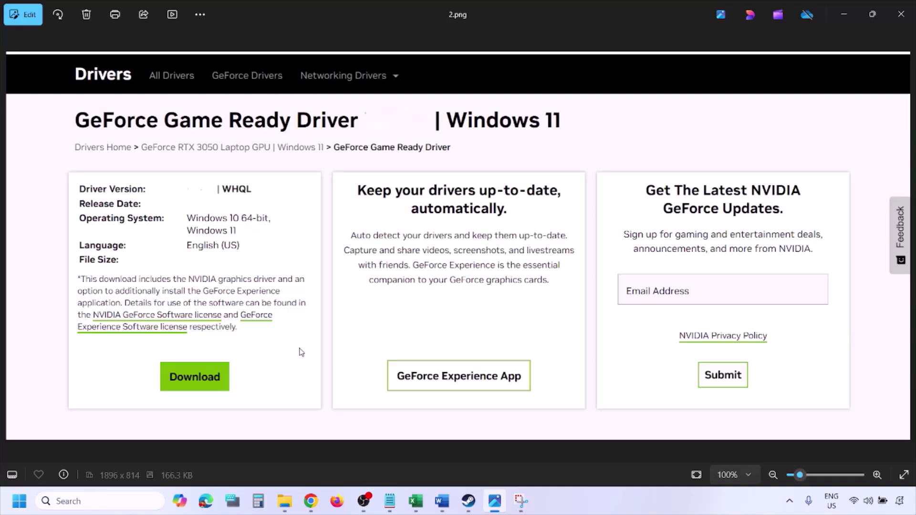
key("Right")
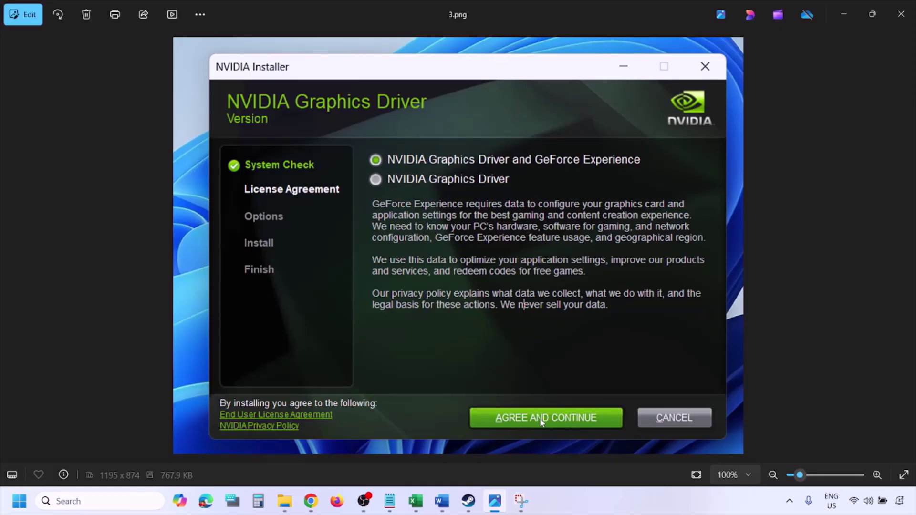
key("Right")
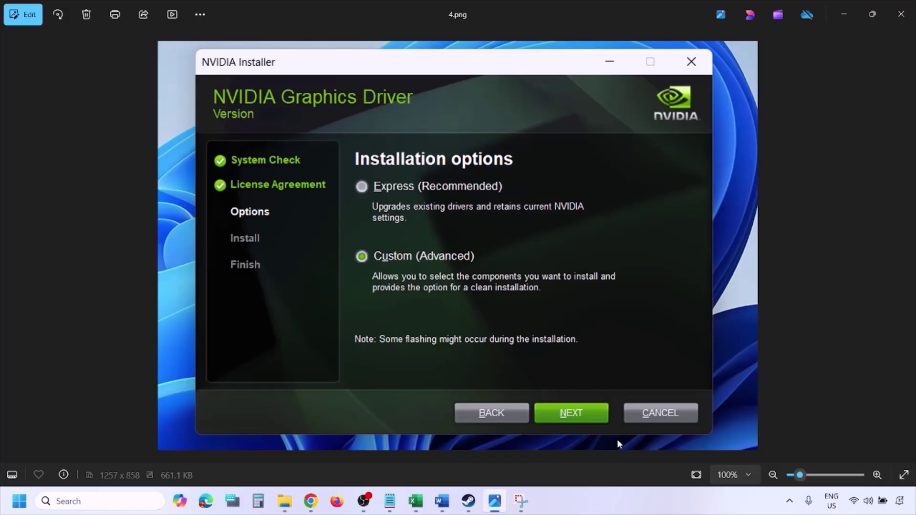
key("Right")
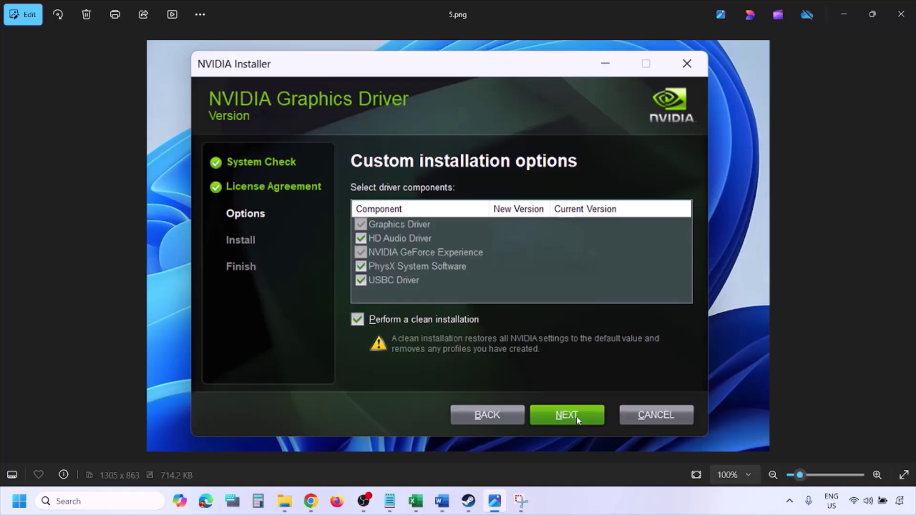
Show the Restart option in the Start menu's power choices, then dismiss it.
left_click(19, 500)
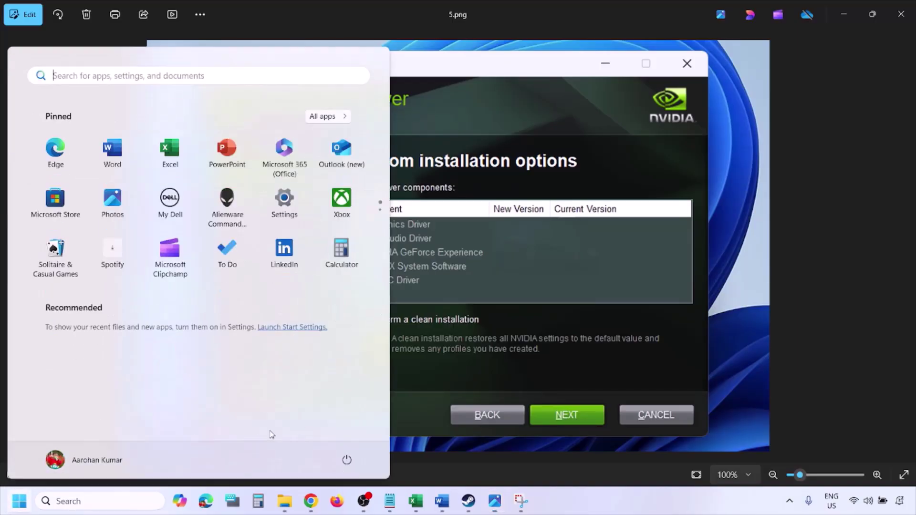
left_click(350, 463)
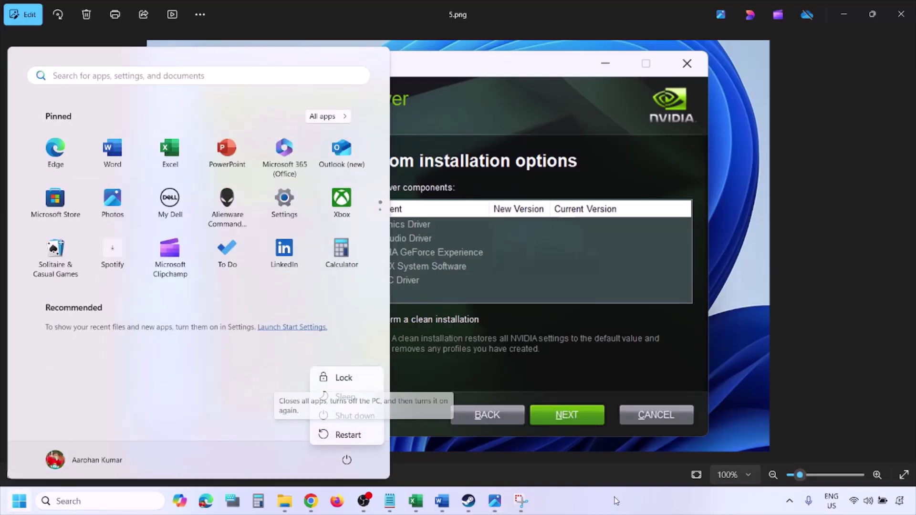
key("Escape")
key("Escape")
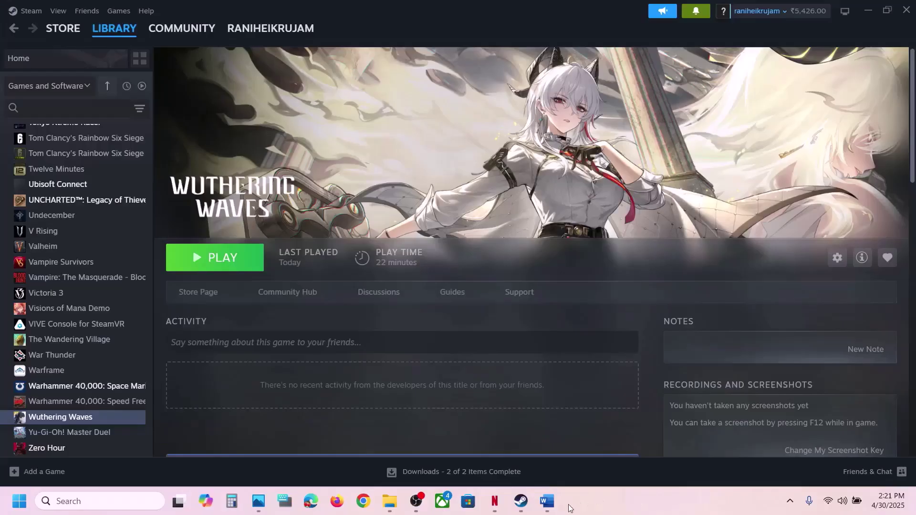
Scroll the notes to Step 11 and select its word 'graphics', cancelling a first Windows search.
left_click(547, 501)
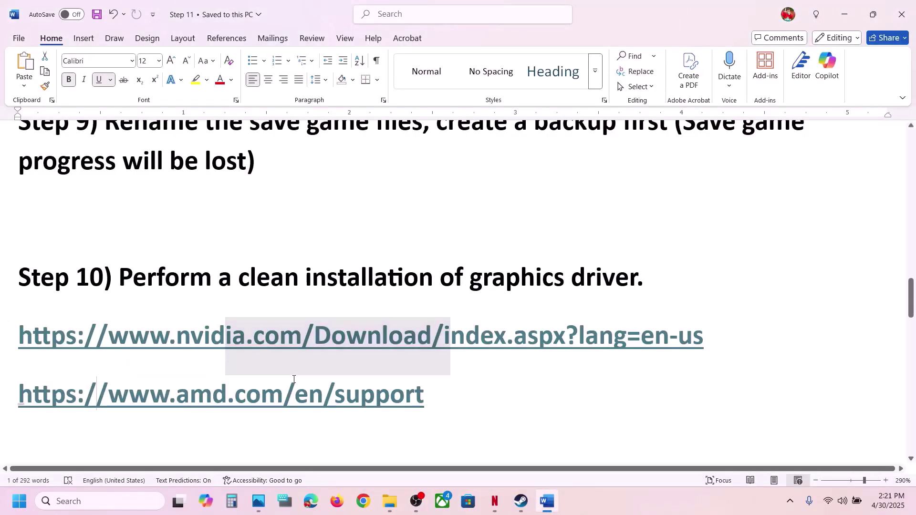
triple_click(93, 395)
key("ctrl+c")
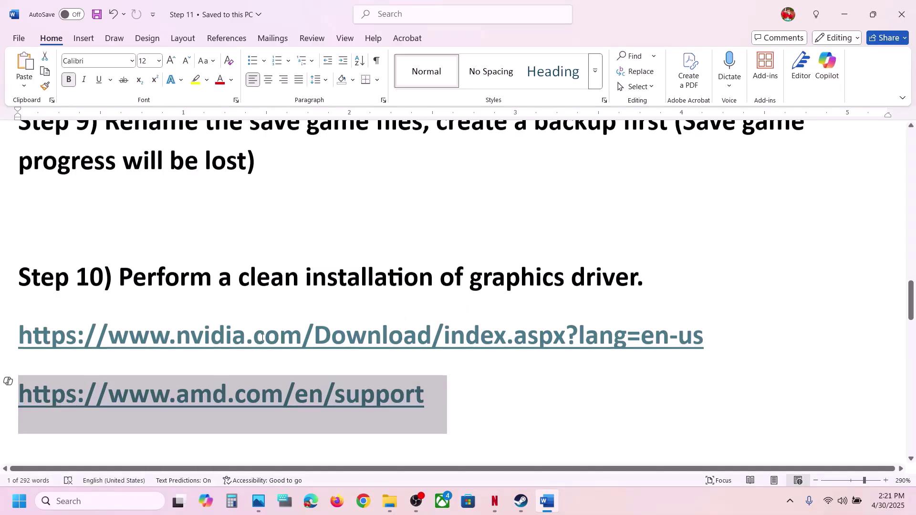
scroll(262, 337, "down", 4)
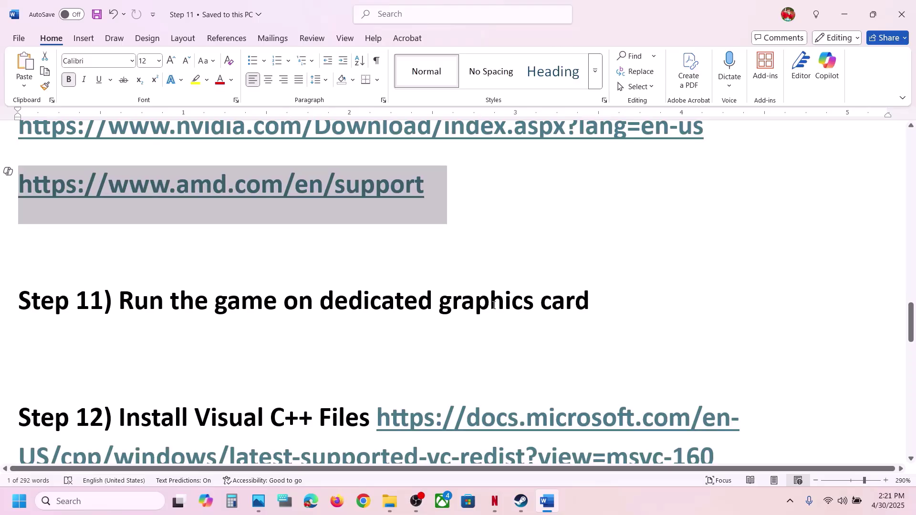
double_click(494, 306, "ctrl")
left_click(112, 502)
key("ctrl+v")
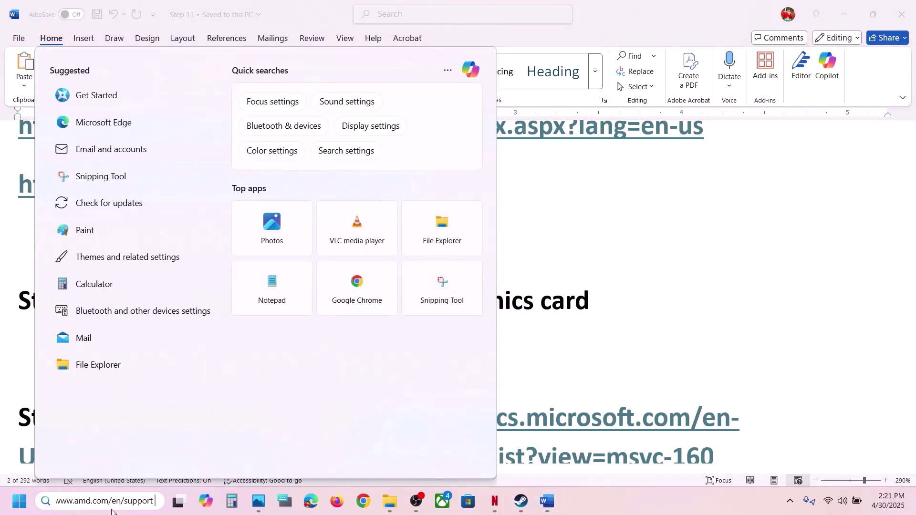
key("Escape")
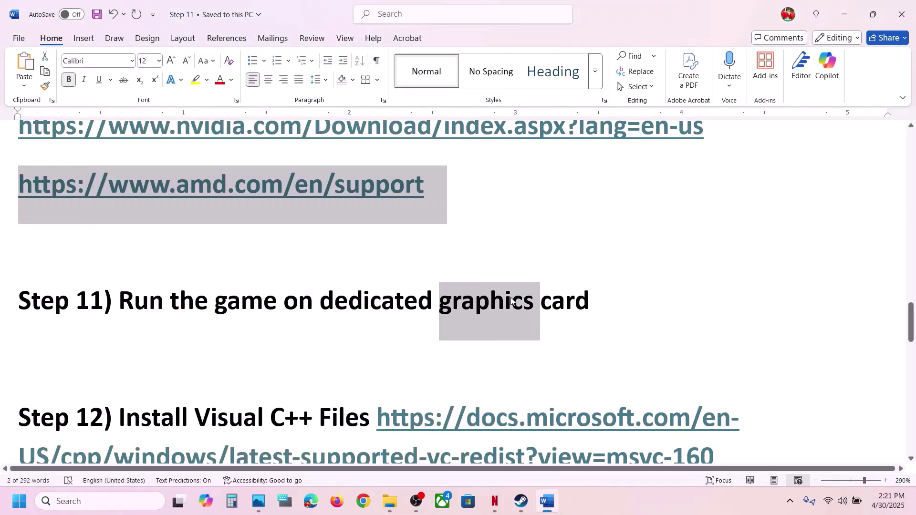
Copy 'graphics' from Step 11 and search Windows for it.
right_click(490, 308)
left_click(457, 307)
double_click(499, 306)
key("ctrl+c")
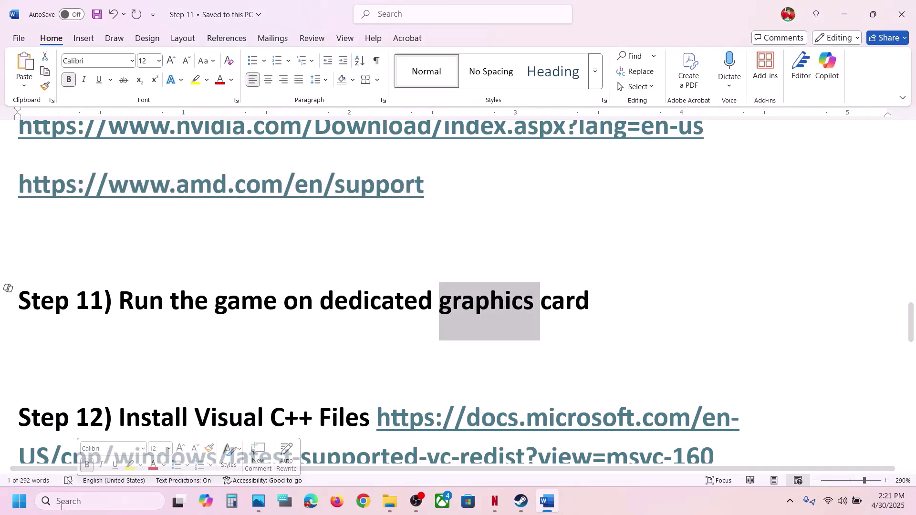
left_click(81, 501)
key("ctrl+v")
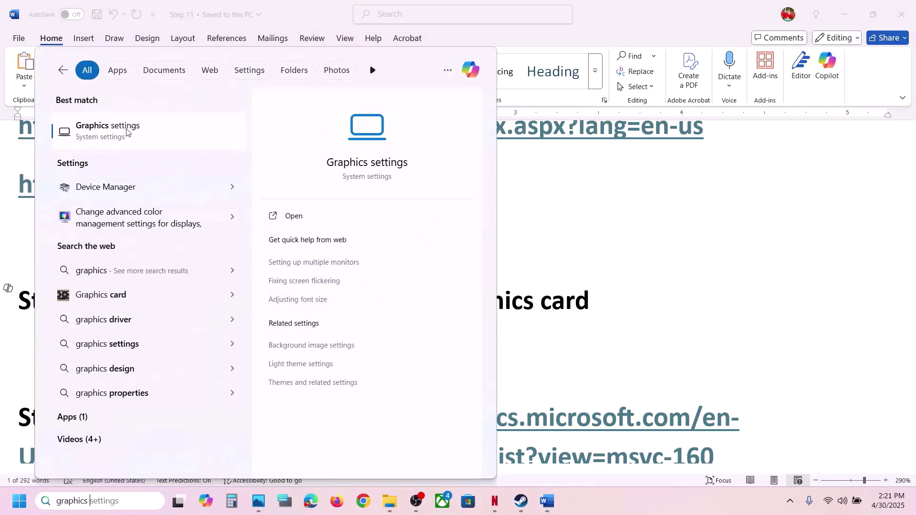
From Graphics settings, browse to Wuthering Waves\Client\Binaries\Win64 and pick Client-Win64-Shipping.
left_click(126, 132)
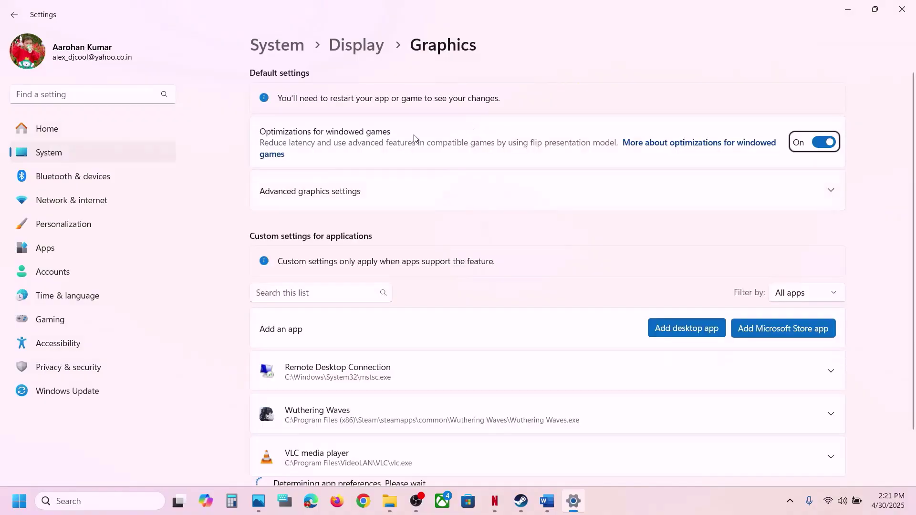
left_click(658, 328)
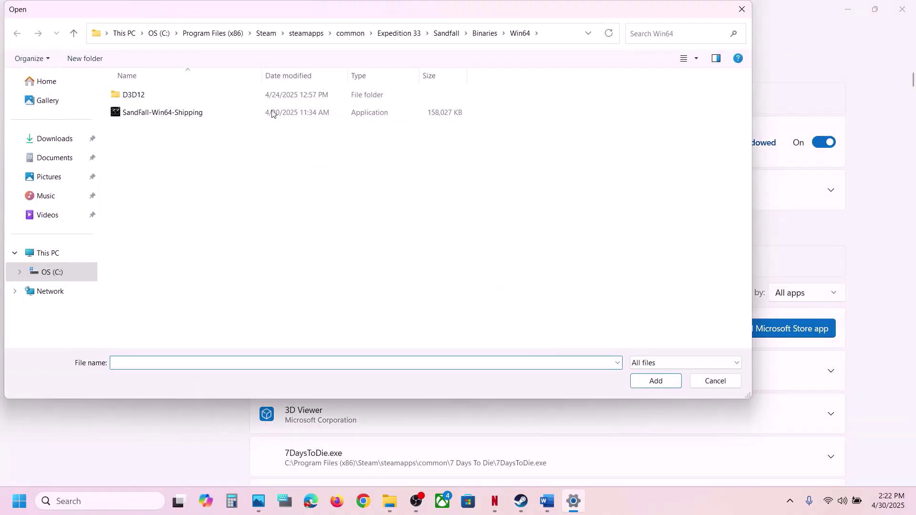
left_click(350, 33)
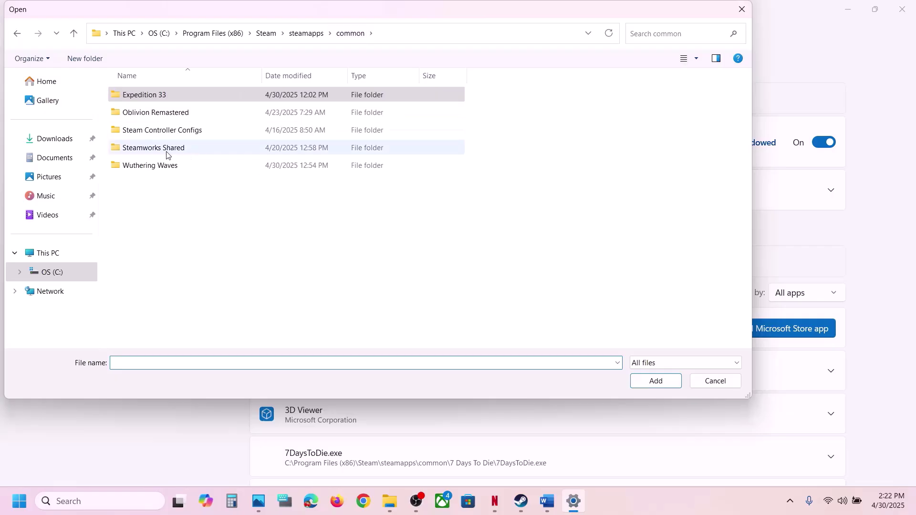
double_click(154, 166)
double_click(134, 94)
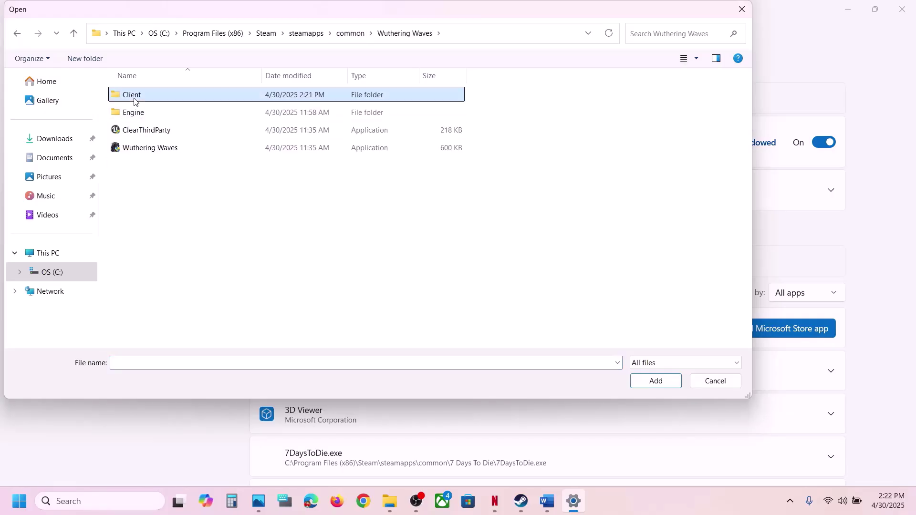
double_click(134, 95)
double_click(135, 97)
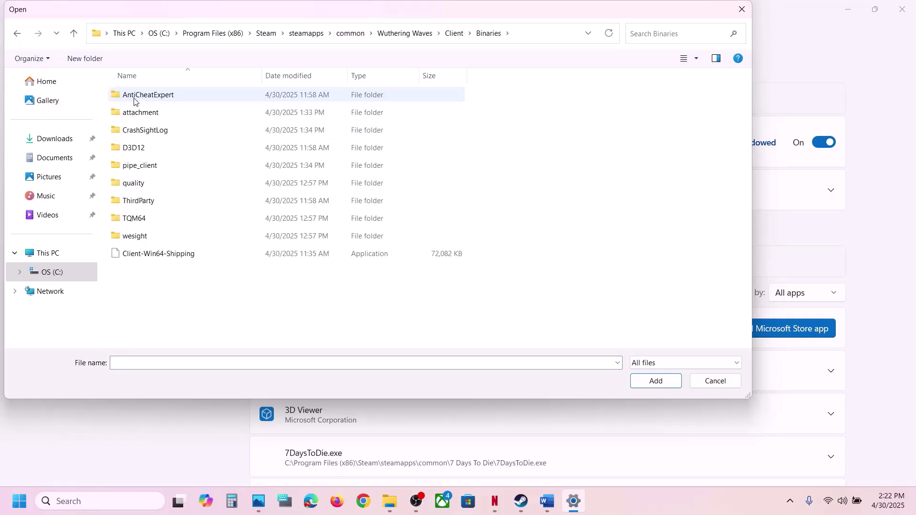
left_click(136, 254)
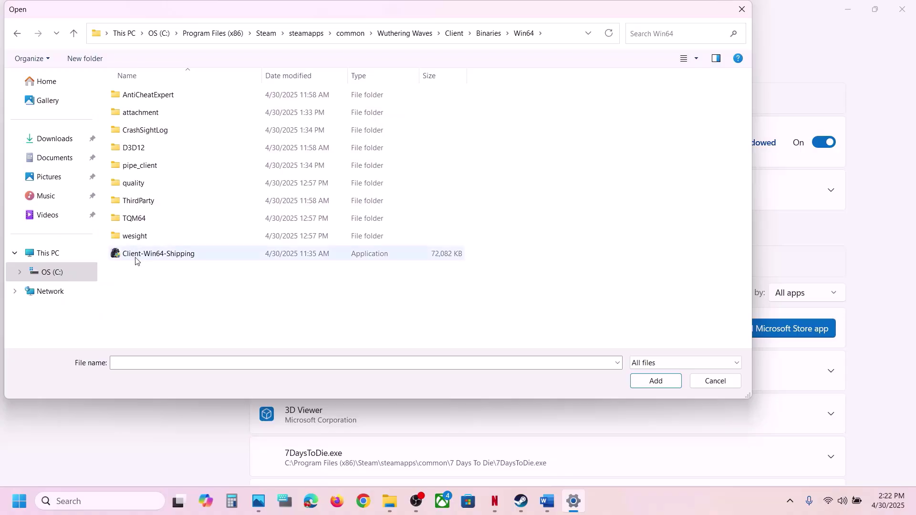
Add Client-Win64-Shipping and set Wuthering Waves to High Performance NVIDIA GeForce RTX 3050 Laptop GPU.
left_click(654, 381)
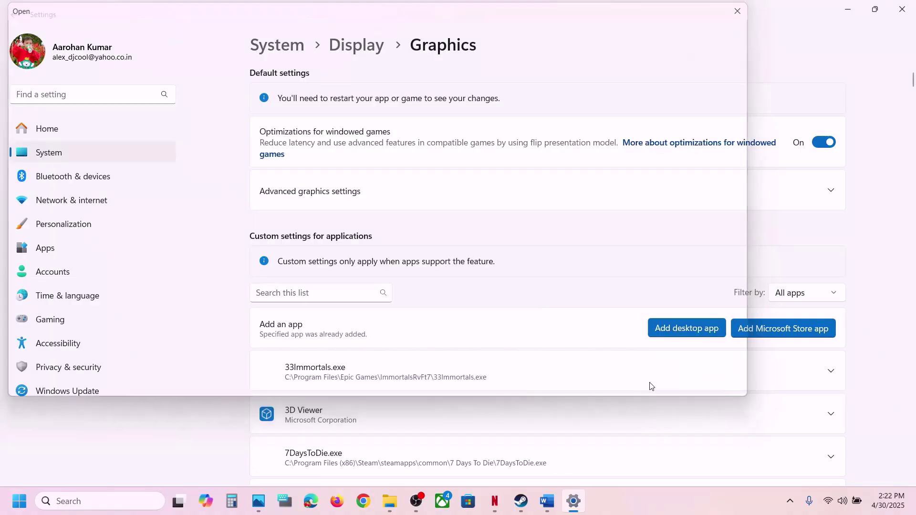
scroll(392, 384, "down", 3)
scroll(392, 387, "down", 15)
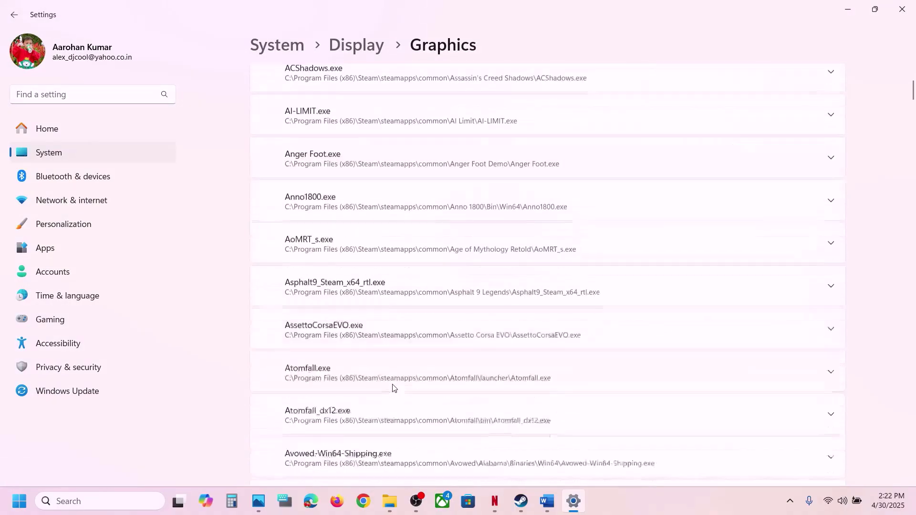
scroll(393, 387, "down", 4)
scroll(393, 388, "up", 4)
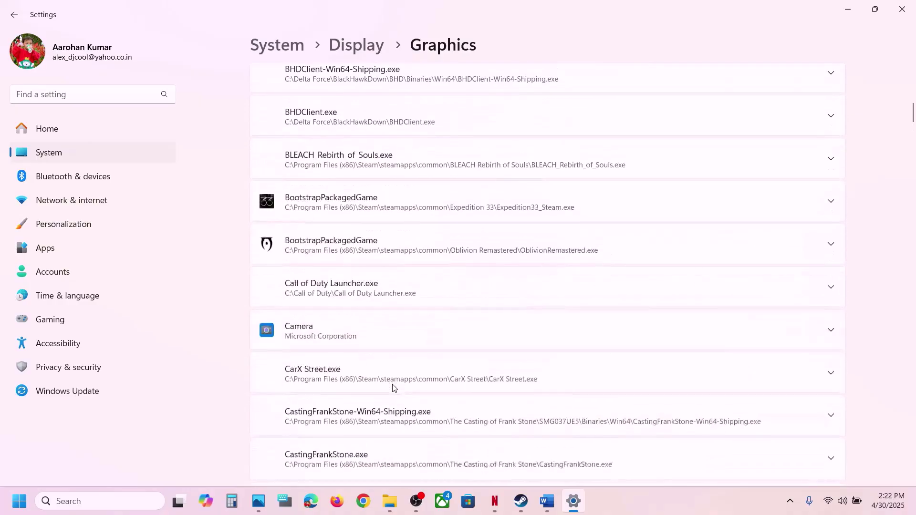
scroll(393, 388, "down", 12)
scroll(392, 387, "down", 20)
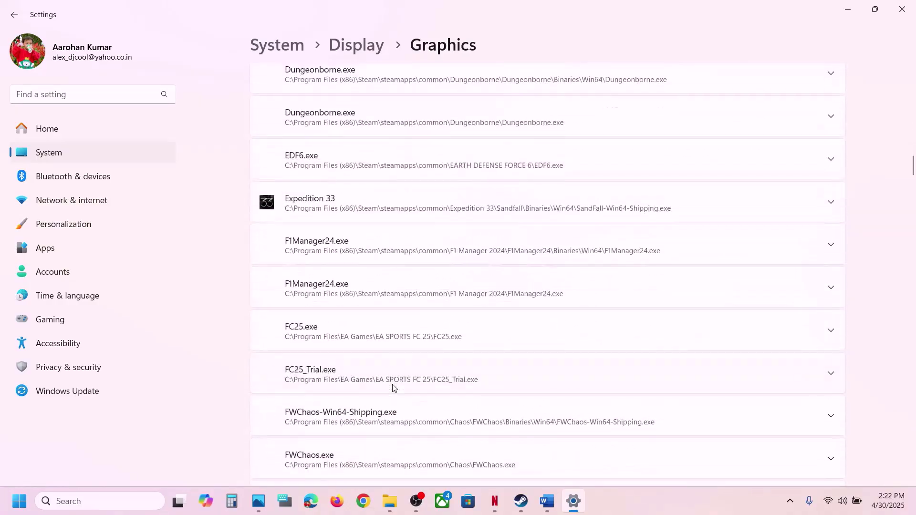
scroll(392, 387, "down", 20)
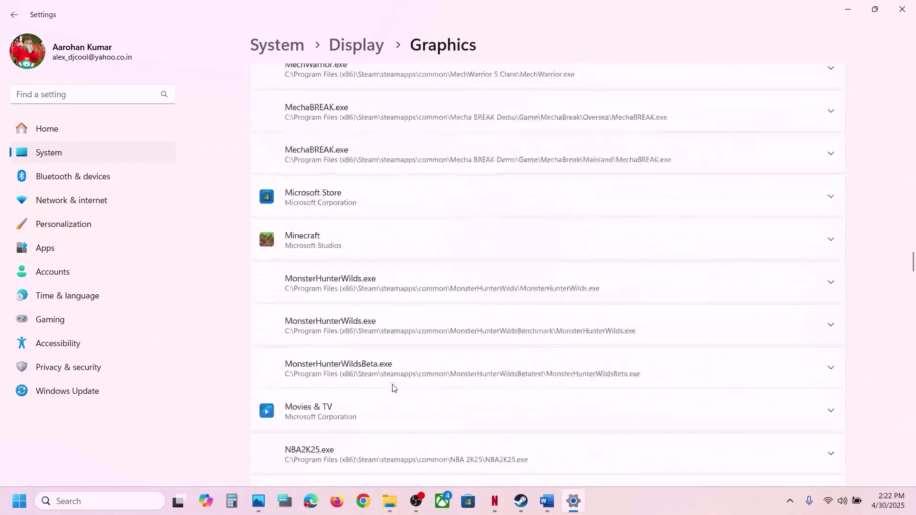
scroll(392, 387, "down", 20)
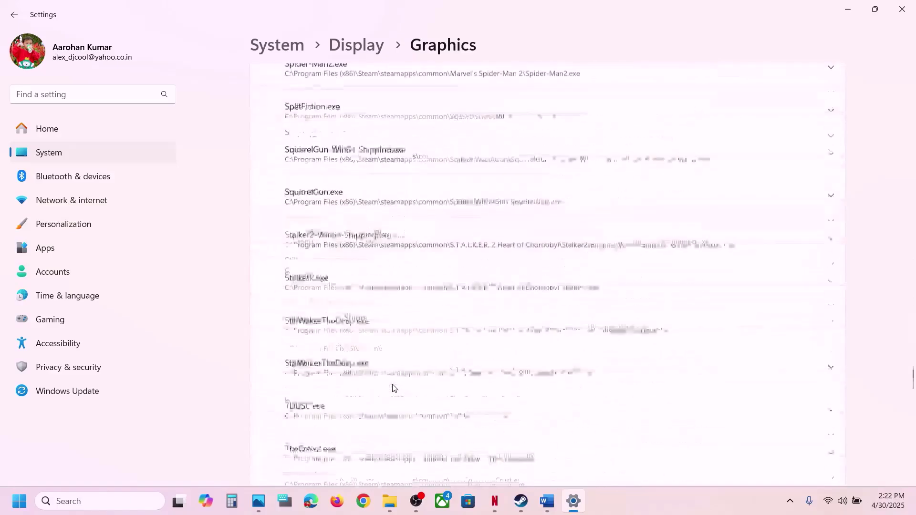
scroll(392, 387, "down", 3)
scroll(395, 386, "up", 1)
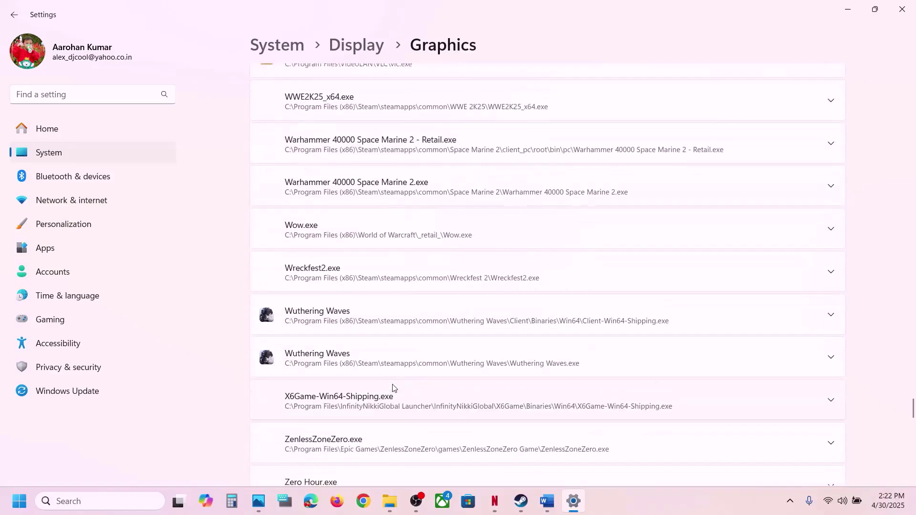
scroll(425, 327, "down", 1)
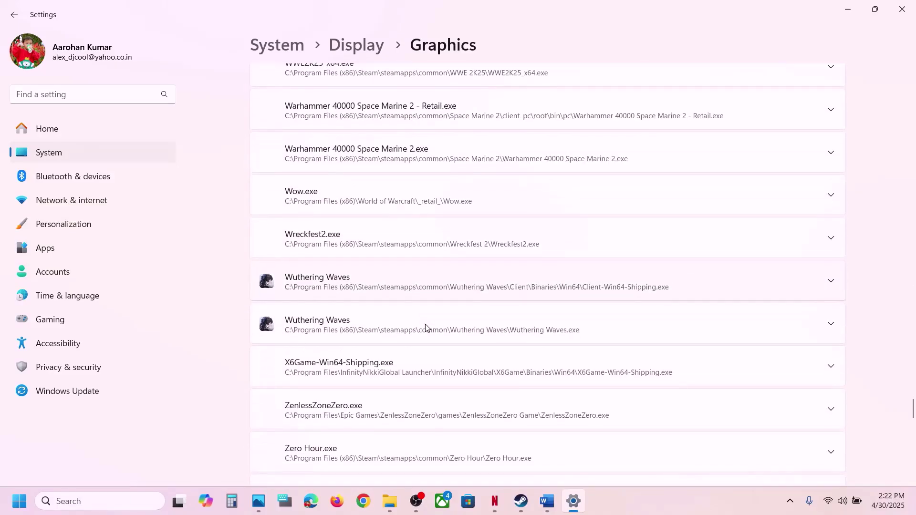
left_click(426, 295)
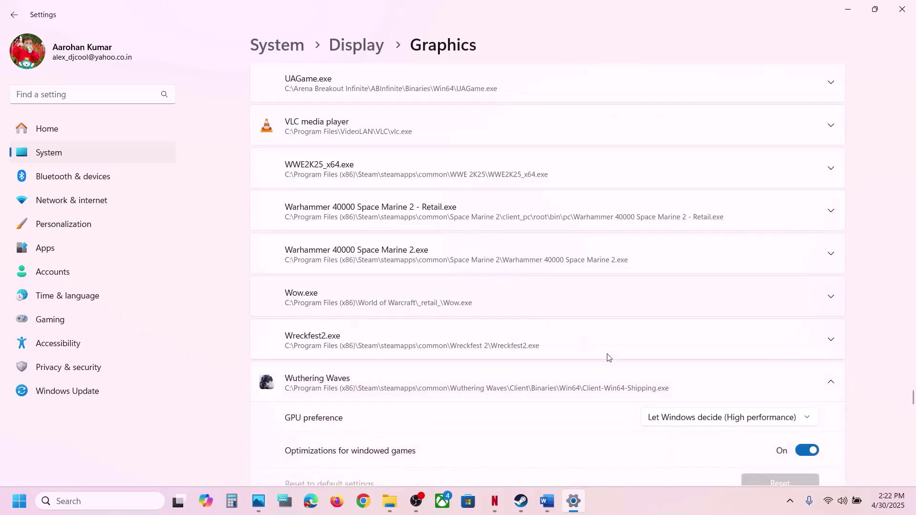
left_click(713, 309)
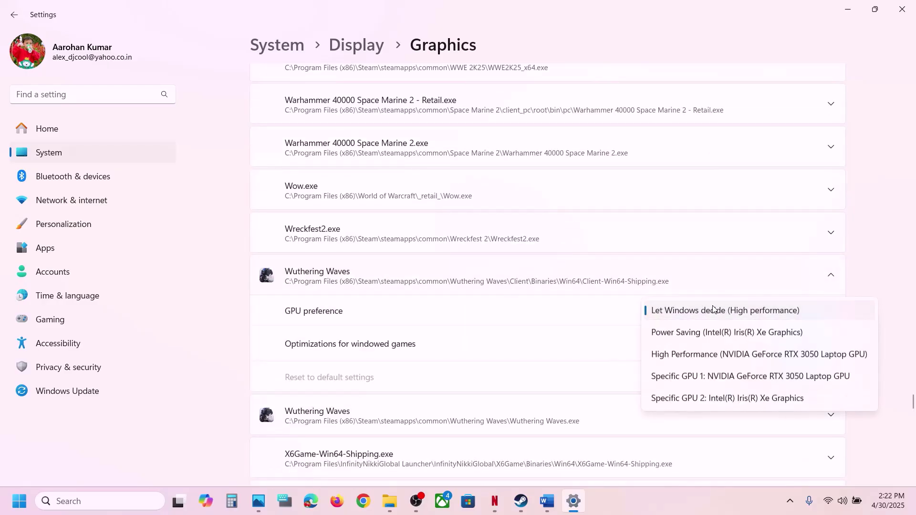
left_click(736, 356)
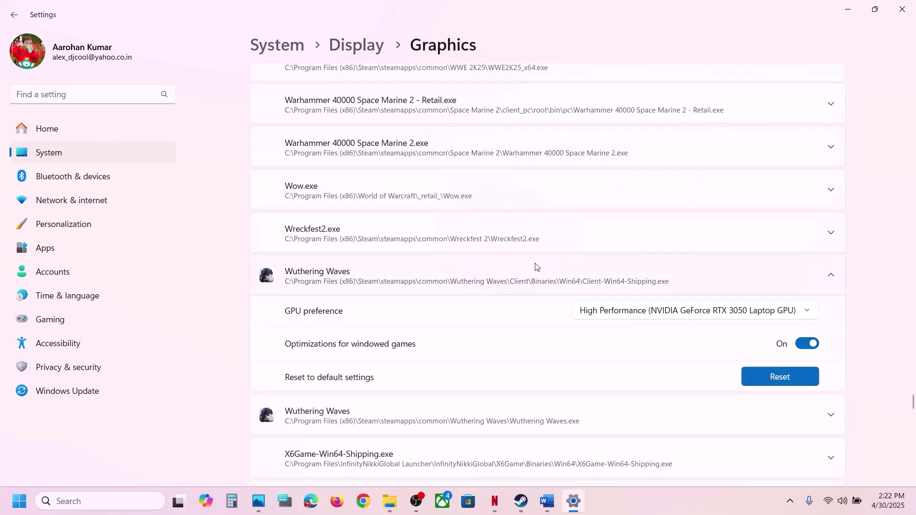
Confirm the second Wuthering Waves entry also uses High Performance, then close Settings.
scroll(502, 318, "down", 1)
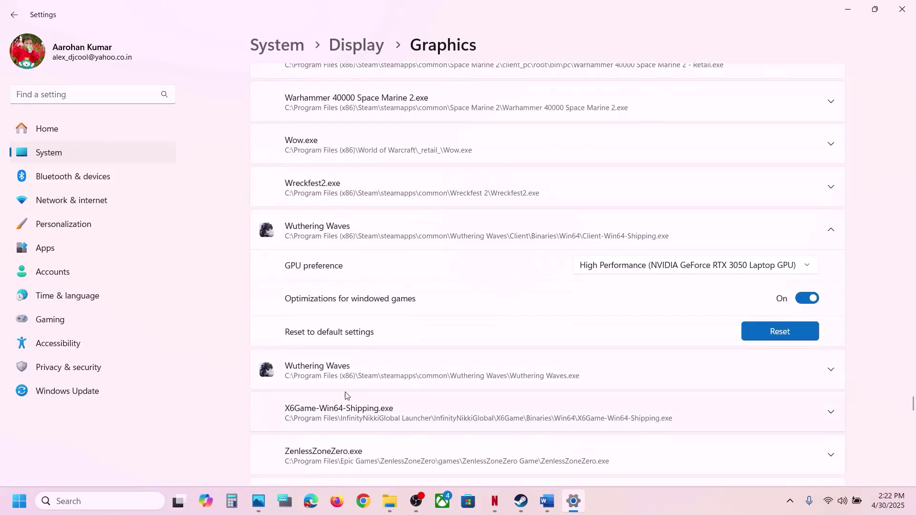
left_click(509, 379)
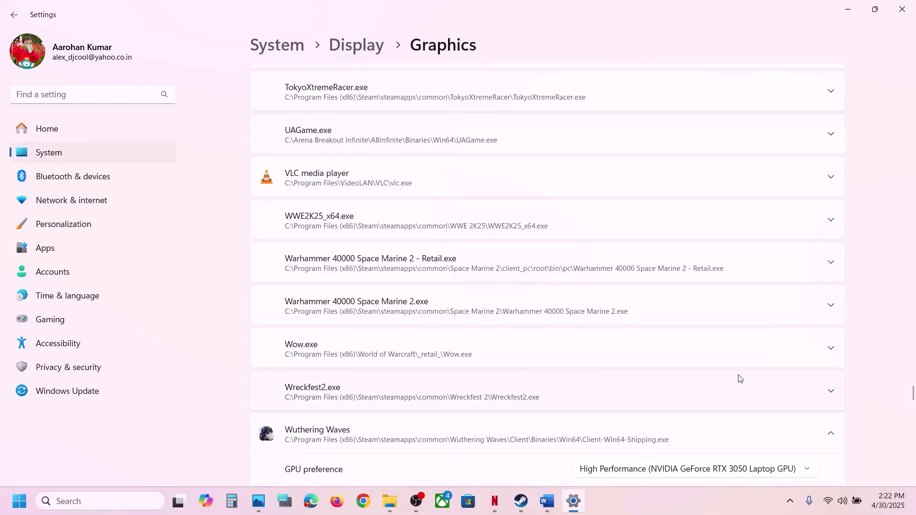
scroll(738, 376, "down", 3)
left_click(676, 347)
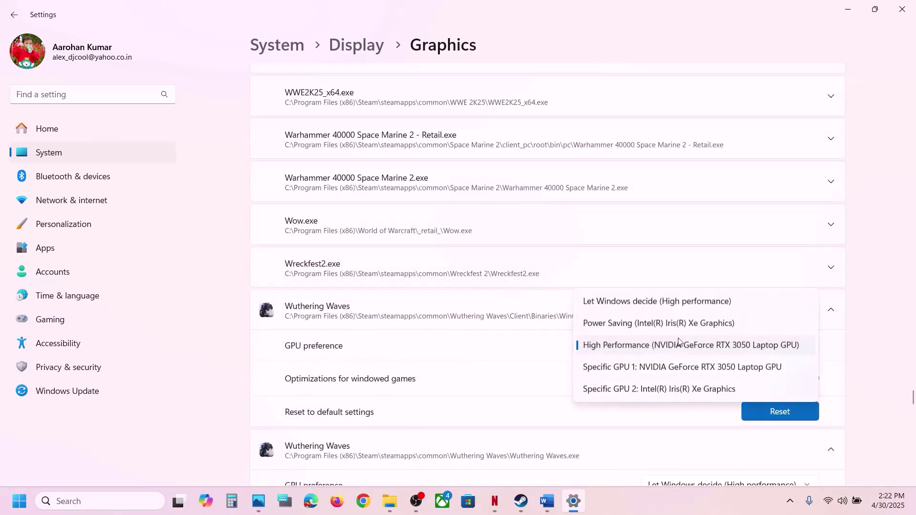
left_click(908, 278)
left_click(906, 16)
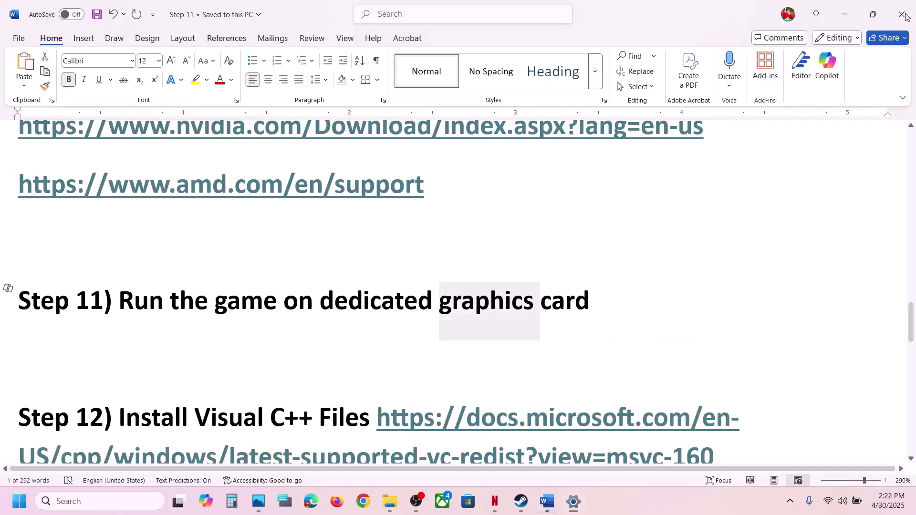
Paste the notes' Step 12 Visual C++ redistributable link into Chrome.
scroll(446, 389, "down", 3)
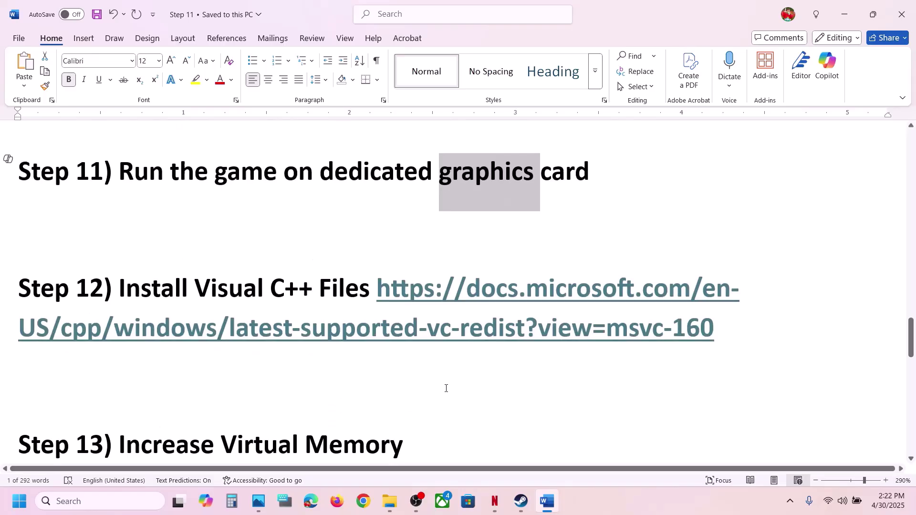
triple_click(725, 332)
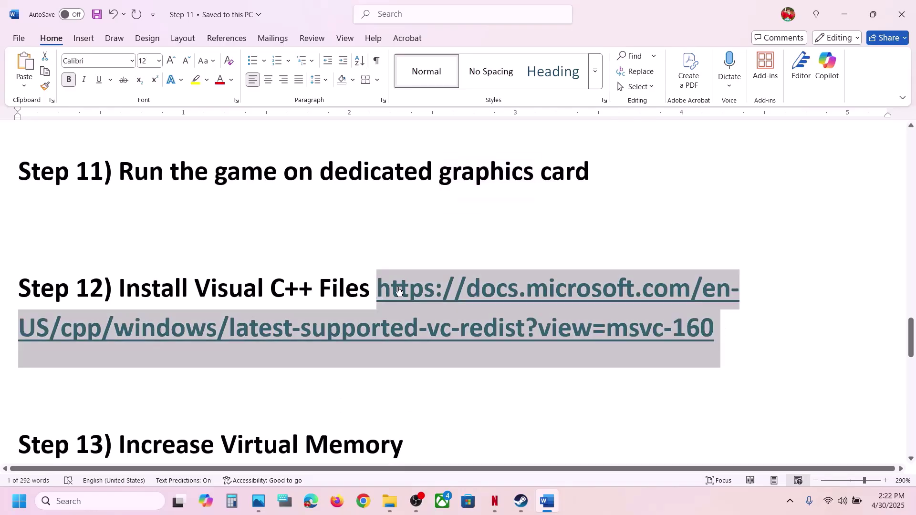
left_click(365, 500)
type("https://docs.microsoft.com/en-US/cpp/windows/latest-supported-vc-redist?view=msvc-160")
Load the Visual C++ redistributable page and download the latest x86 vc_redist (14.42.34438).
key("Return")
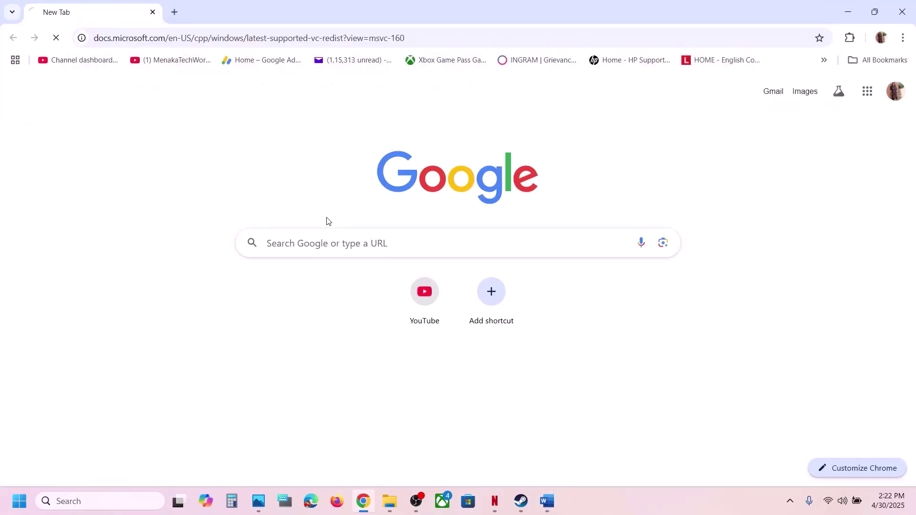
scroll(253, 180, "down", 9)
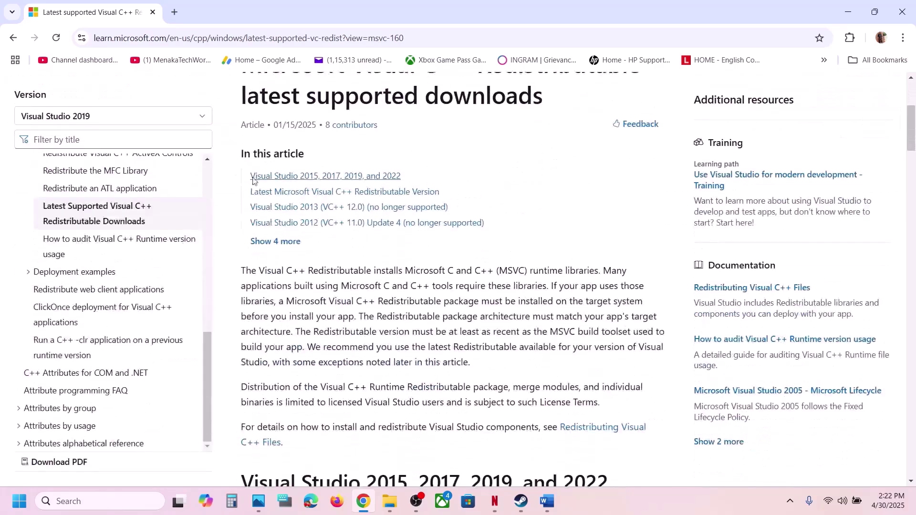
left_click_drag(279, 265, 621, 252)
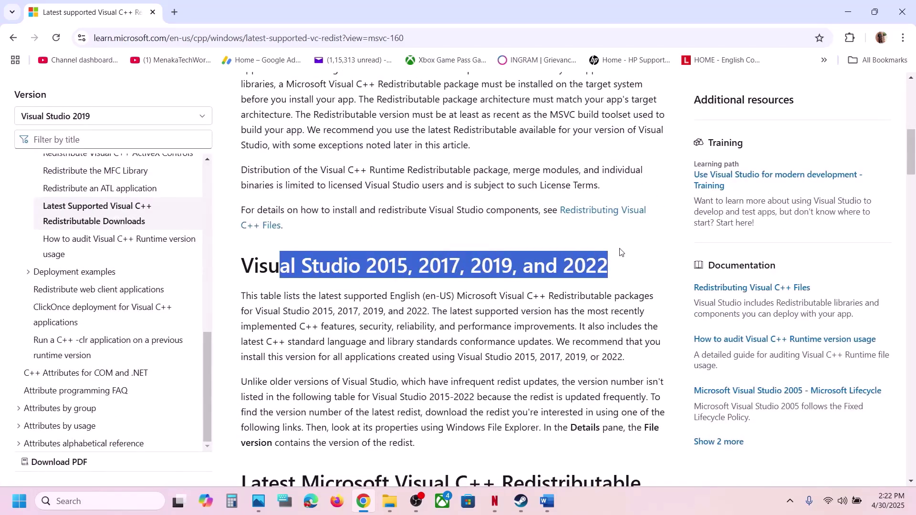
scroll(375, 395, "down", 8)
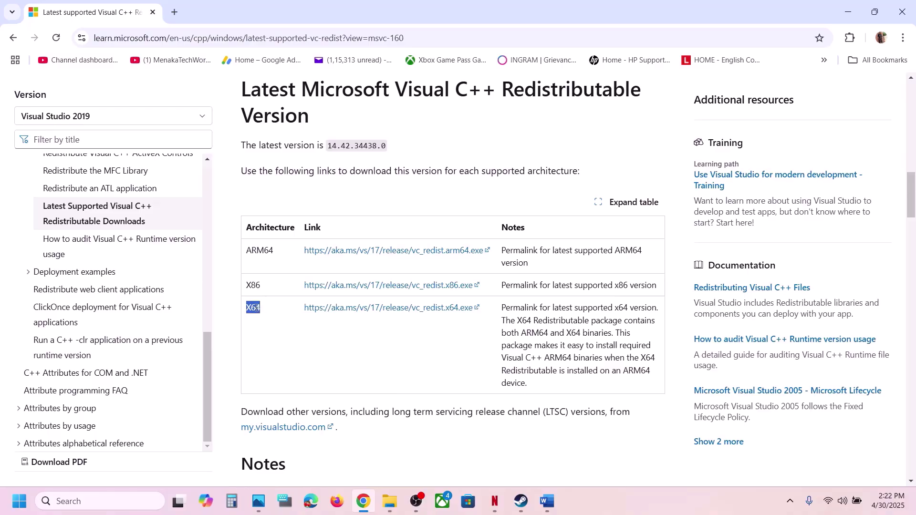
left_click(358, 285)
Run the downloaded x86 installer from Chrome's downloads list and choose Repair.
left_click(641, 506)
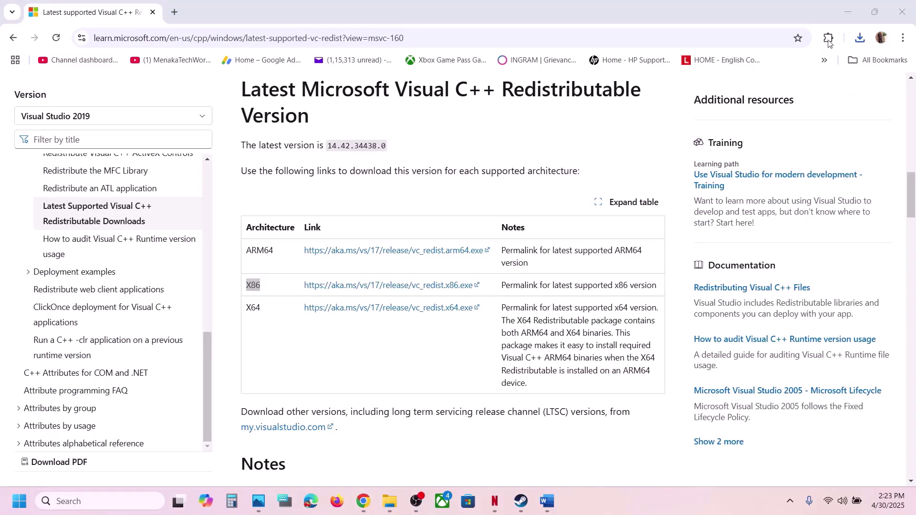
left_click(861, 39)
left_click(752, 90)
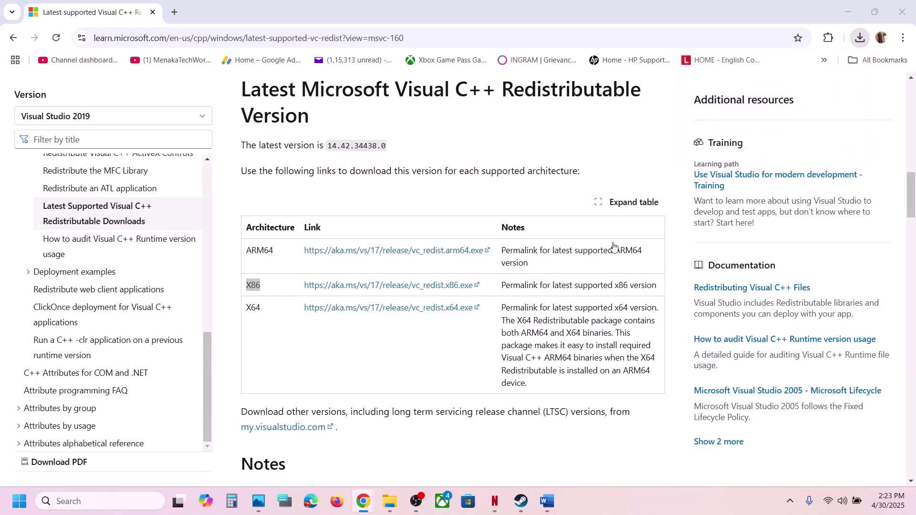
left_click(482, 319)
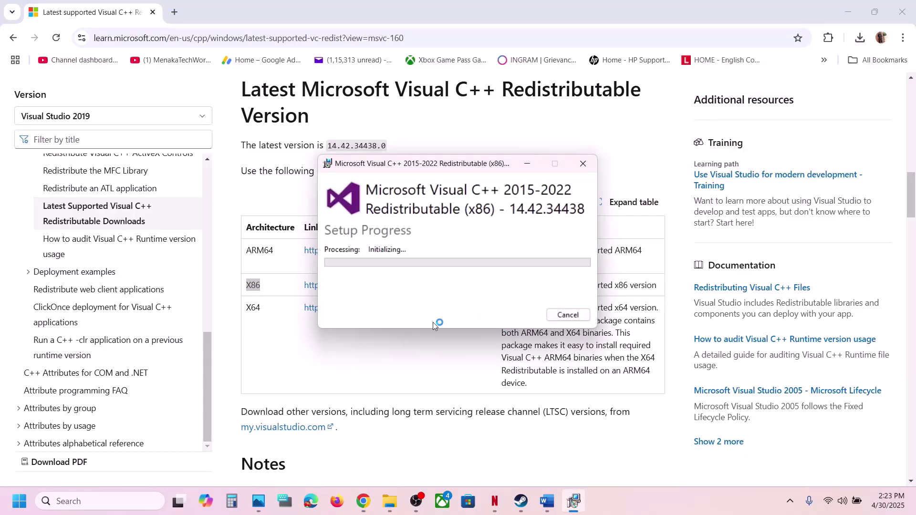
Download the x64 vc_redist installer, run it, and choose Repair.
left_click(248, 310)
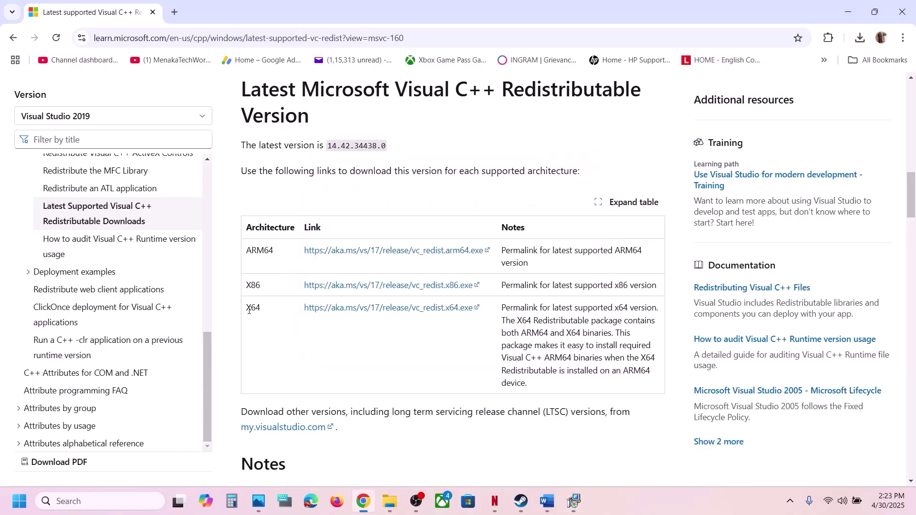
left_click(397, 311)
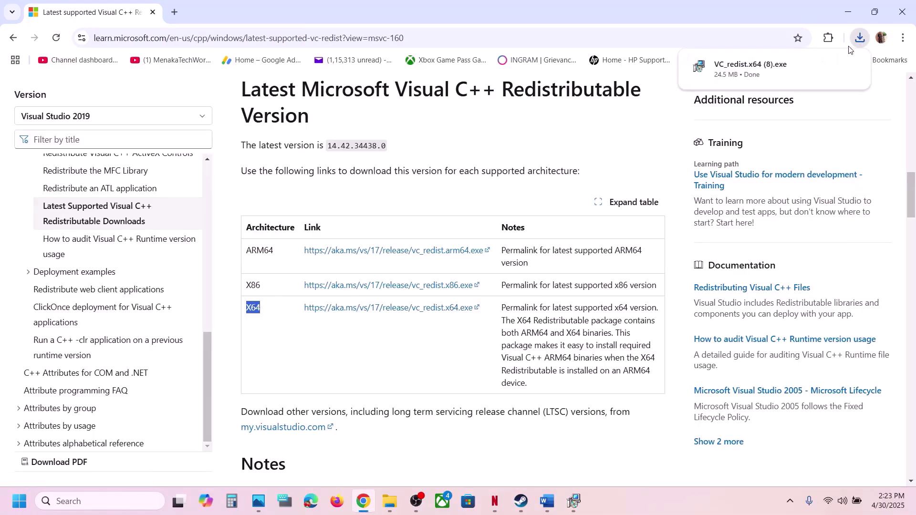
left_click(763, 69)
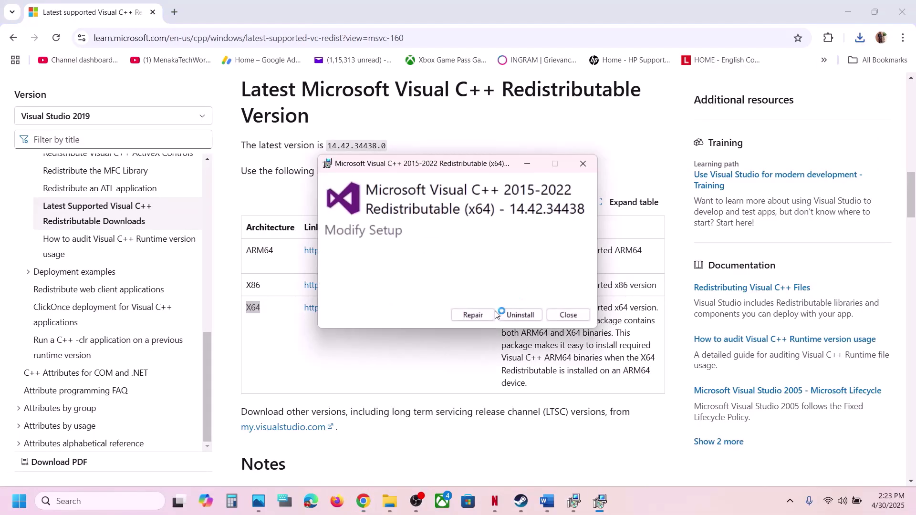
left_click(487, 314)
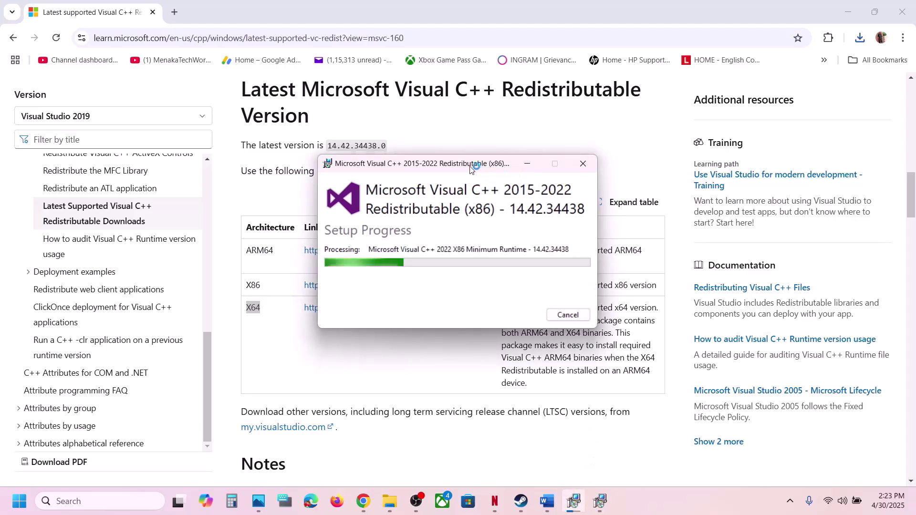
Move the setup windows aside, show Start's power options, and bring Steam's Wuthering Waves page forward.
left_click_drag(472, 168, 764, 182)
left_click_drag(497, 167, 448, 184)
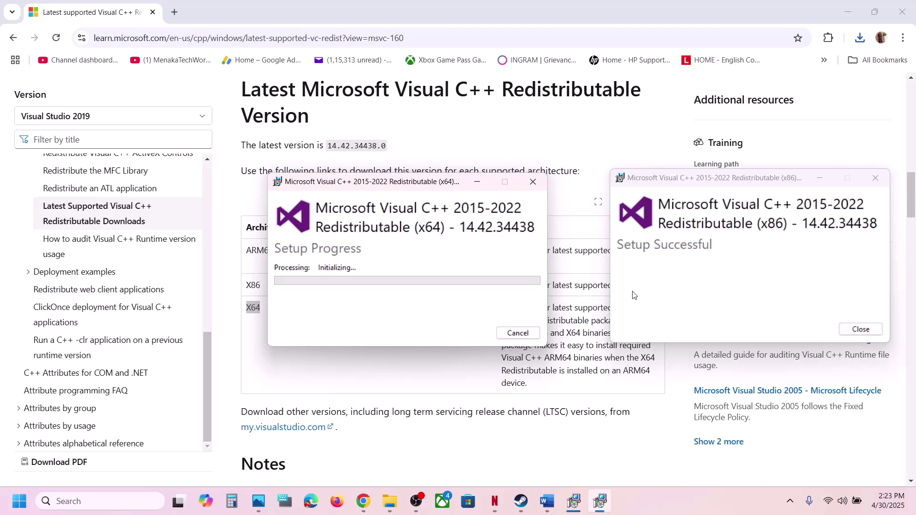
left_click(361, 386)
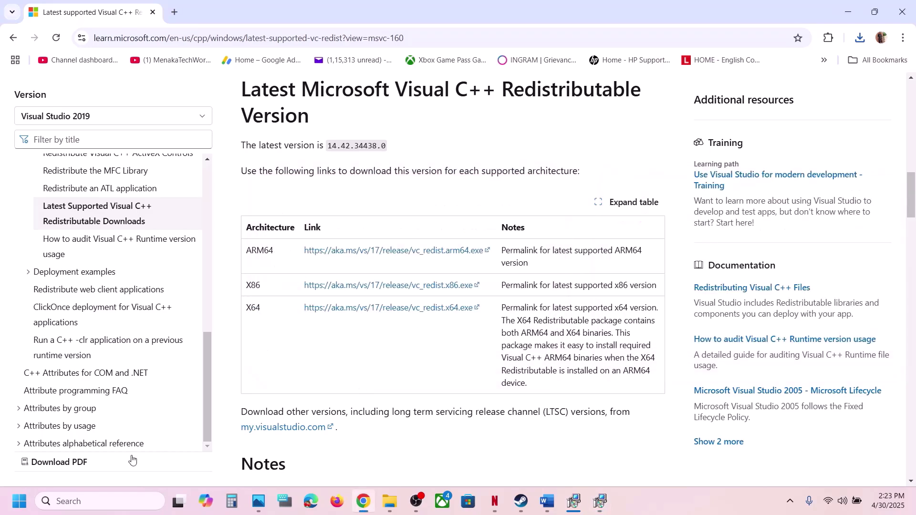
left_click(5, 511)
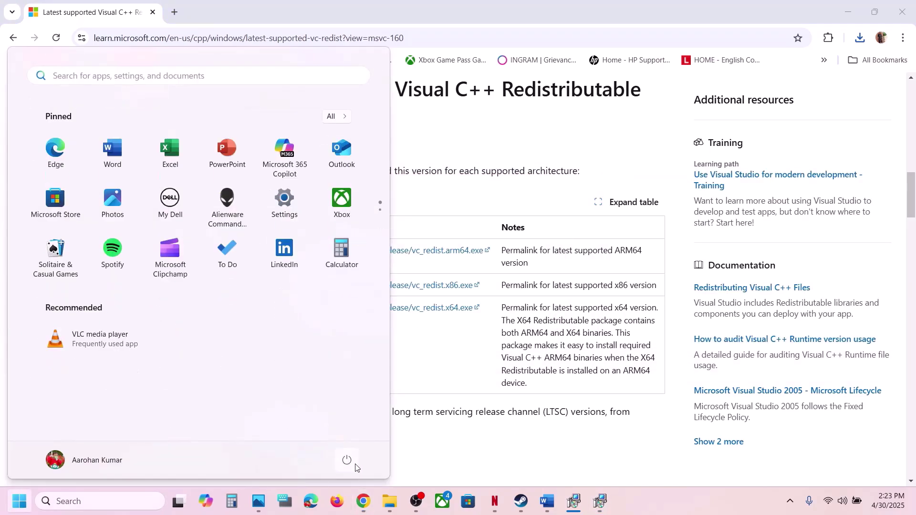
left_click(347, 461)
left_click(521, 501)
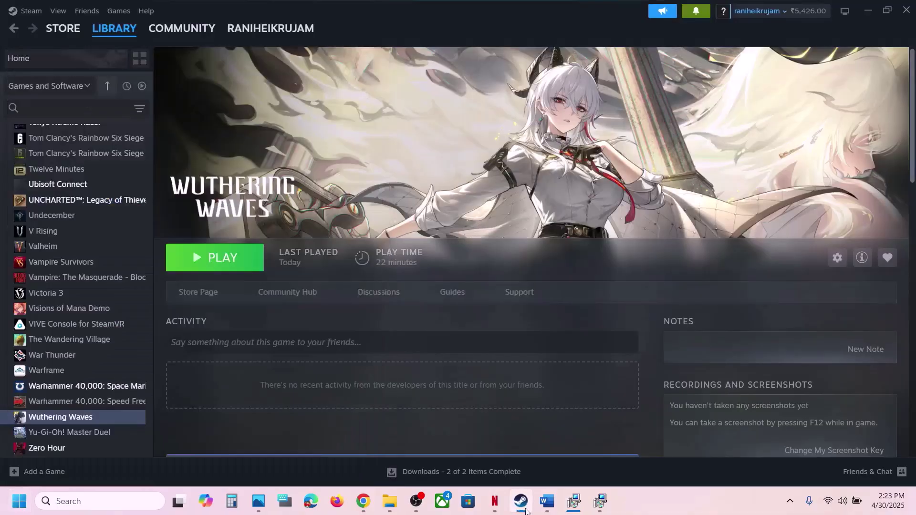